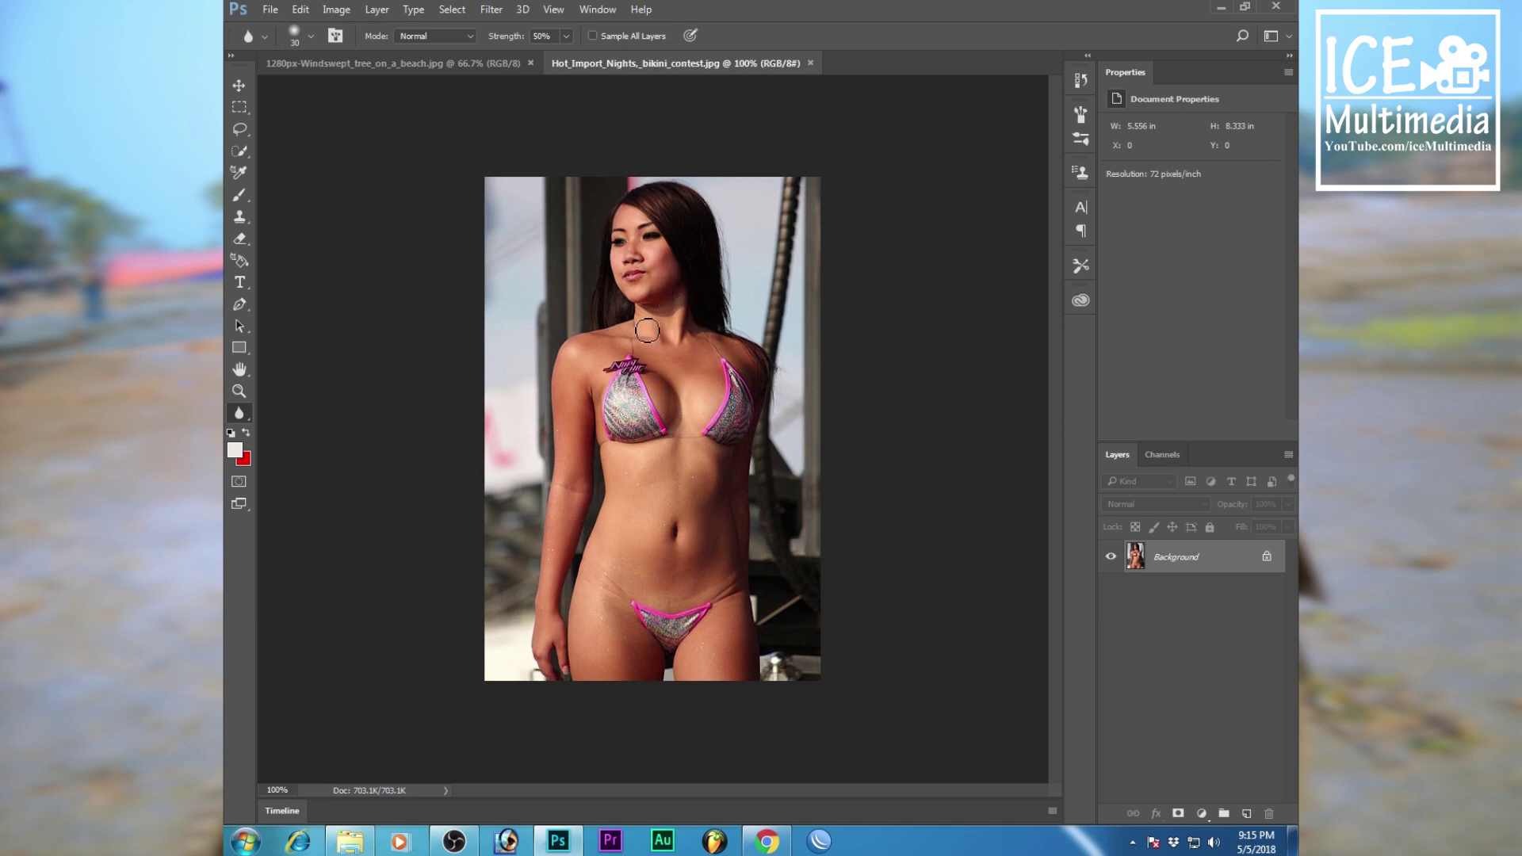
Compare the windswept-tree beach image and the model photo, ending on the model photo
left_click(431, 63)
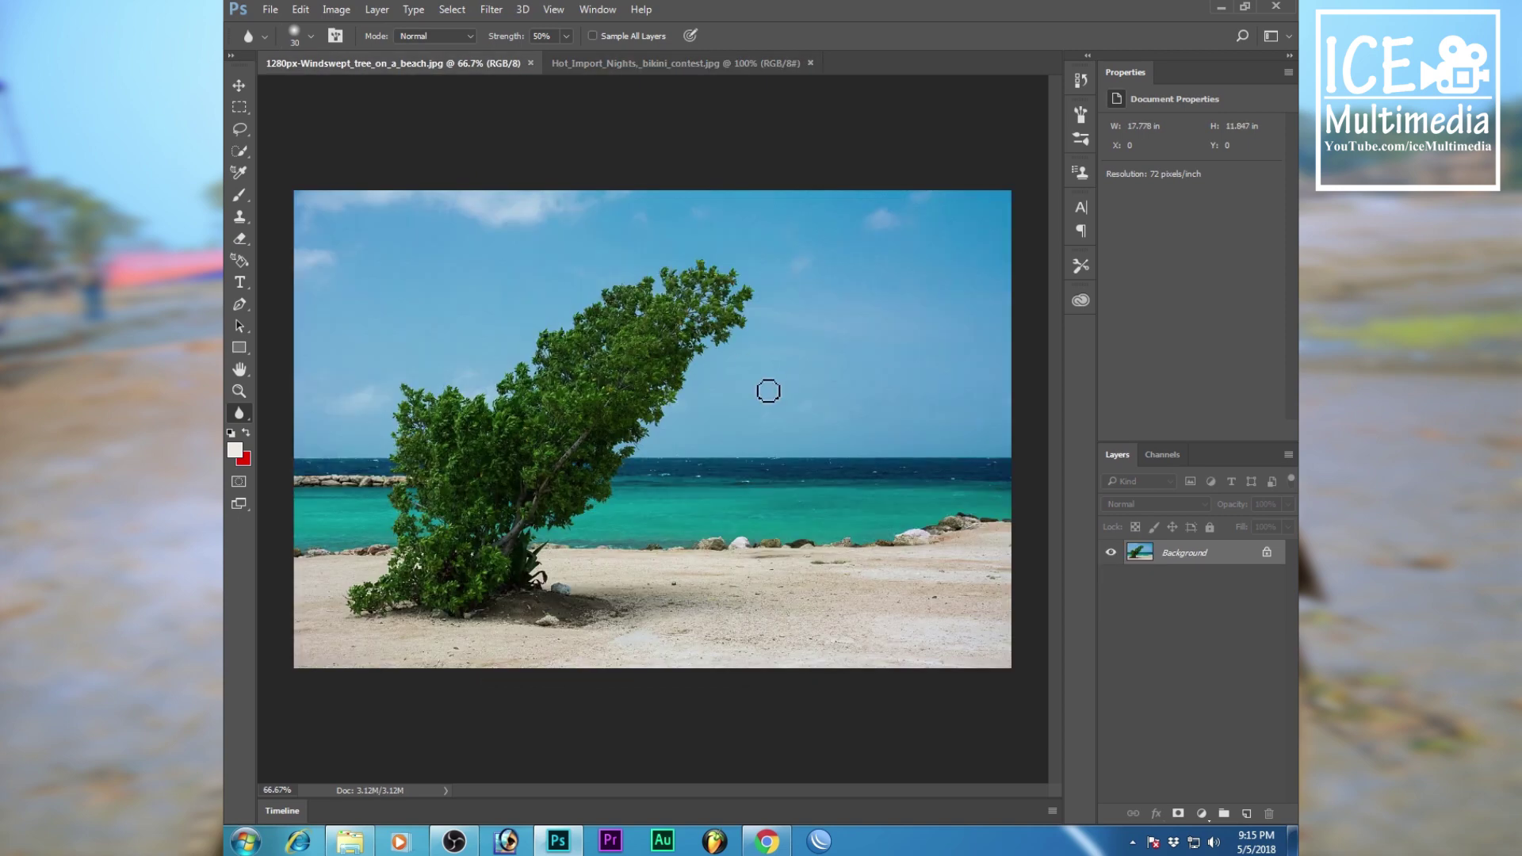
left_click(639, 62)
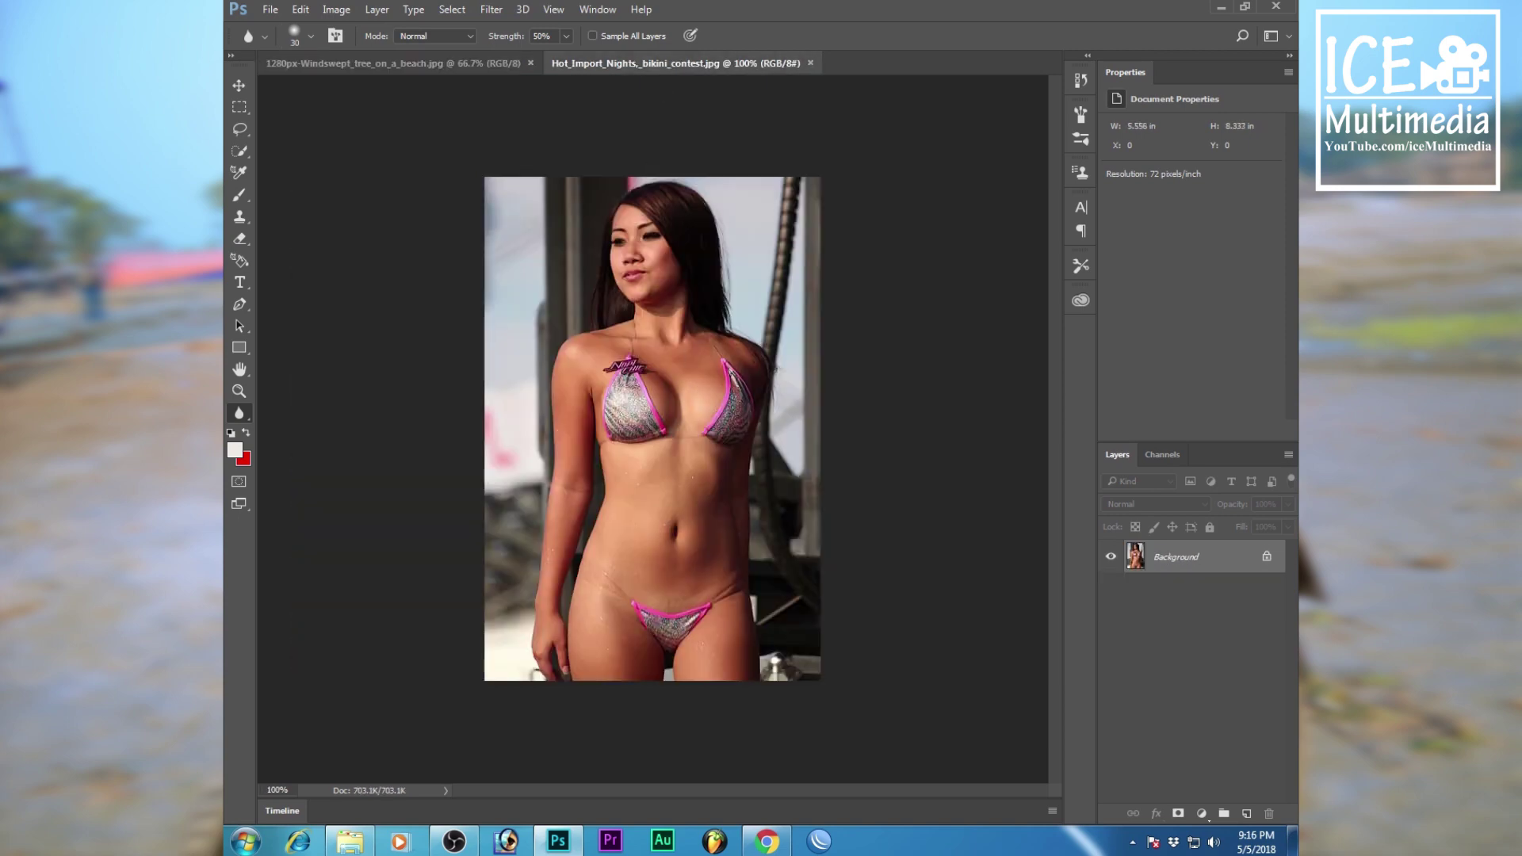
left_click(428, 65)
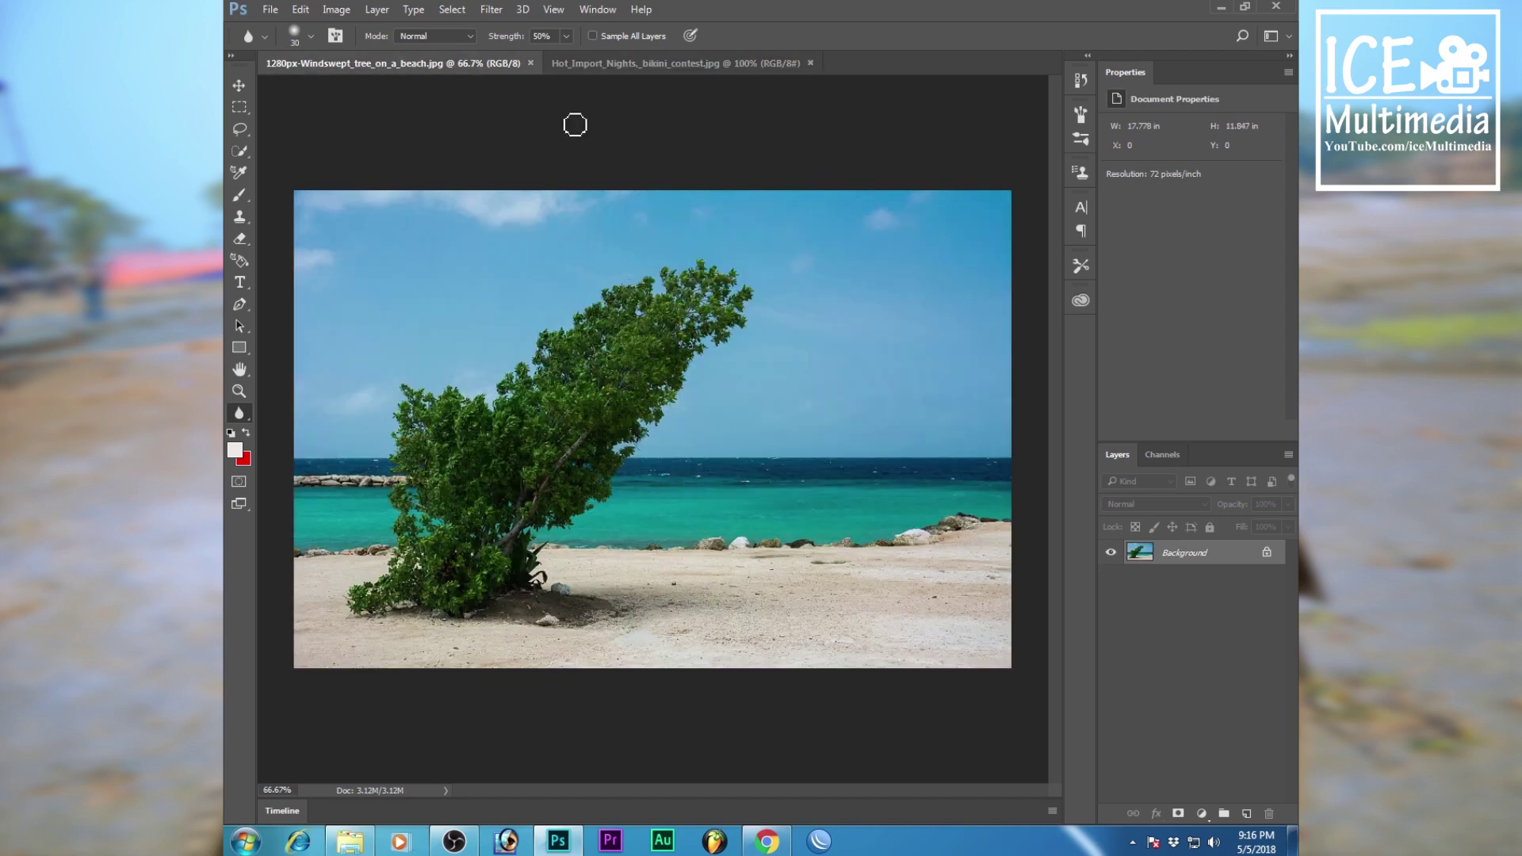
left_click(637, 68)
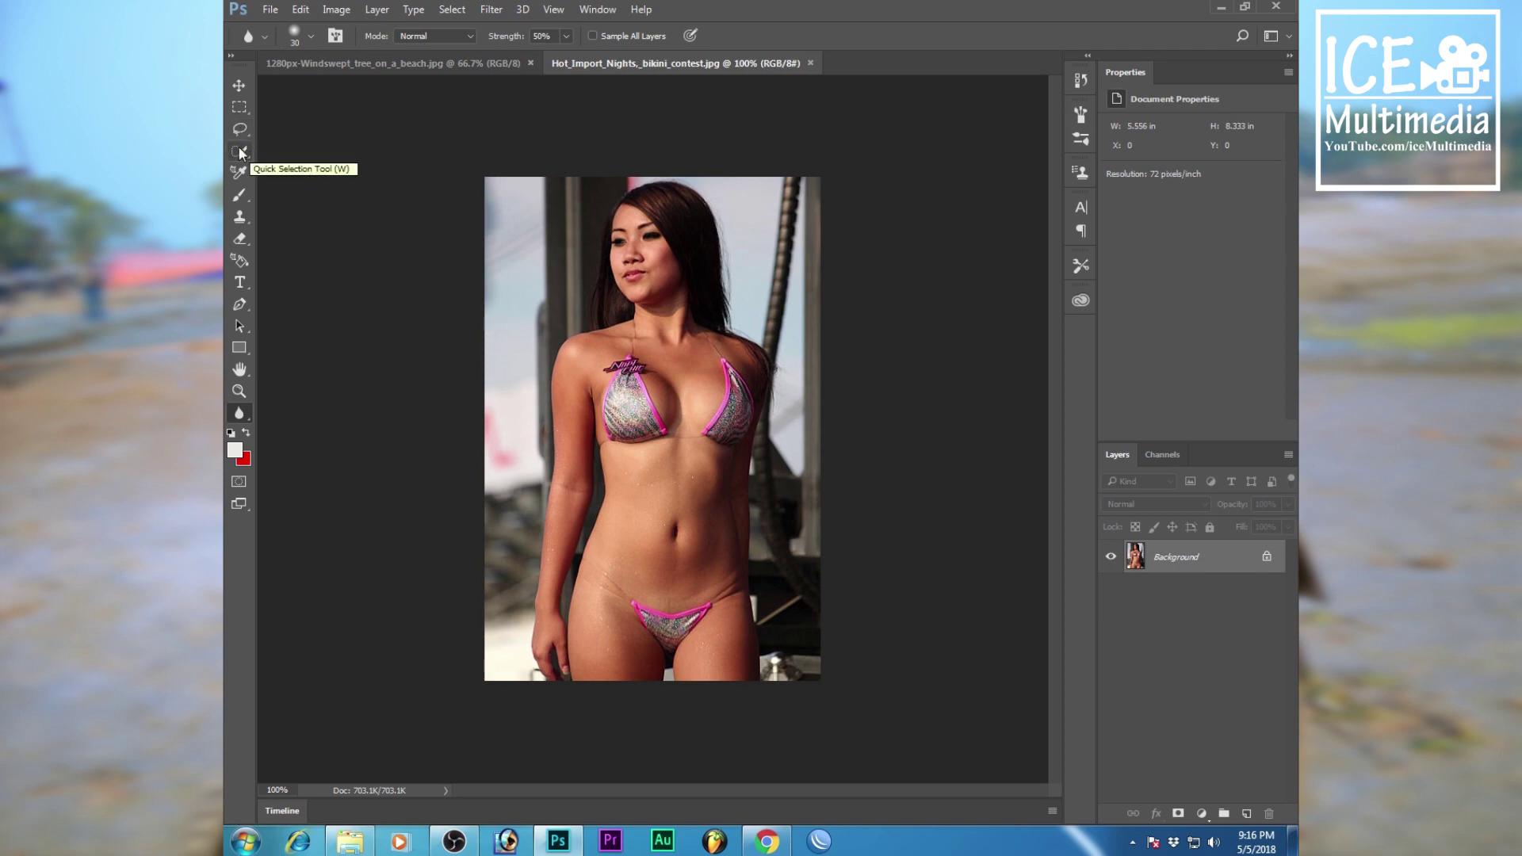
Quick-select the model's body from hair to thighs, adding the forearm, hand, face and neck
left_click(238, 151)
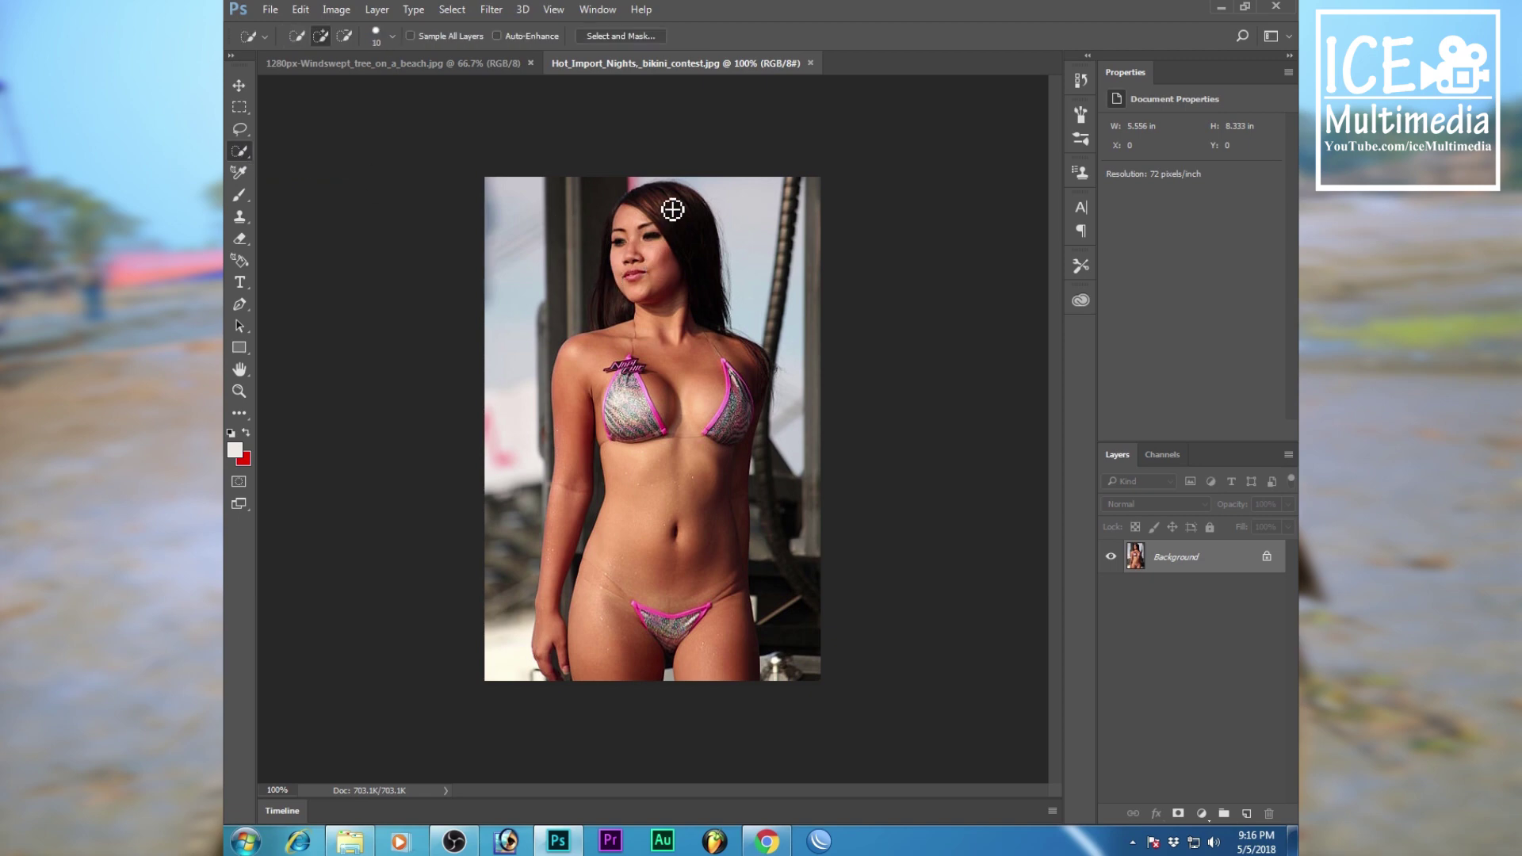
mouse_move(671, 209)
left_mouse_down()
mouse_move(620, 649)
mouse_move(752, 411)
mouse_move(642, 375)
mouse_move(570, 501)
left_mouse_up()
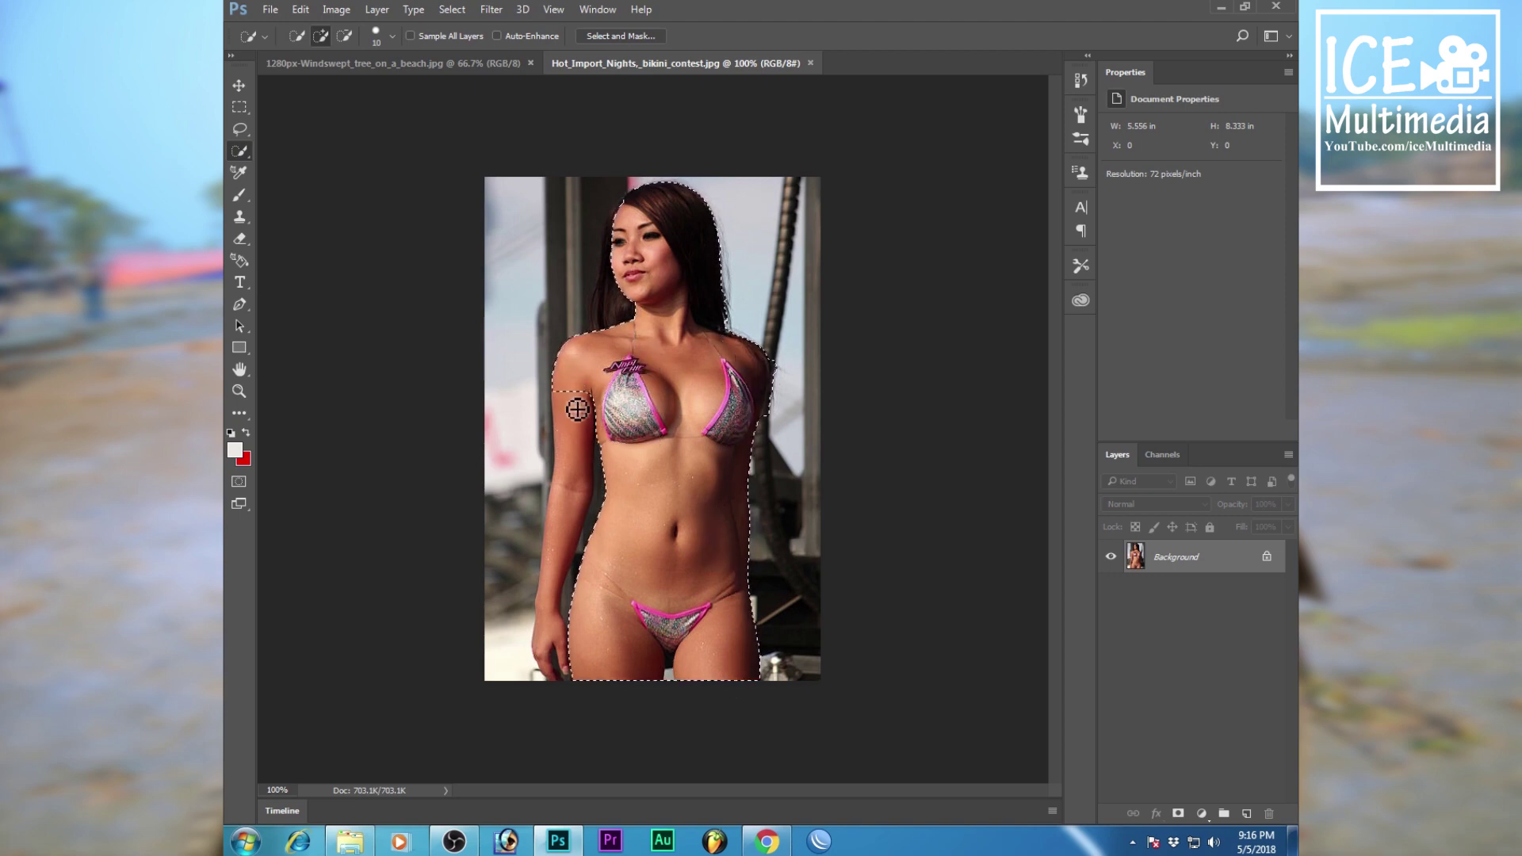
left_click_drag(570, 499, 541, 589)
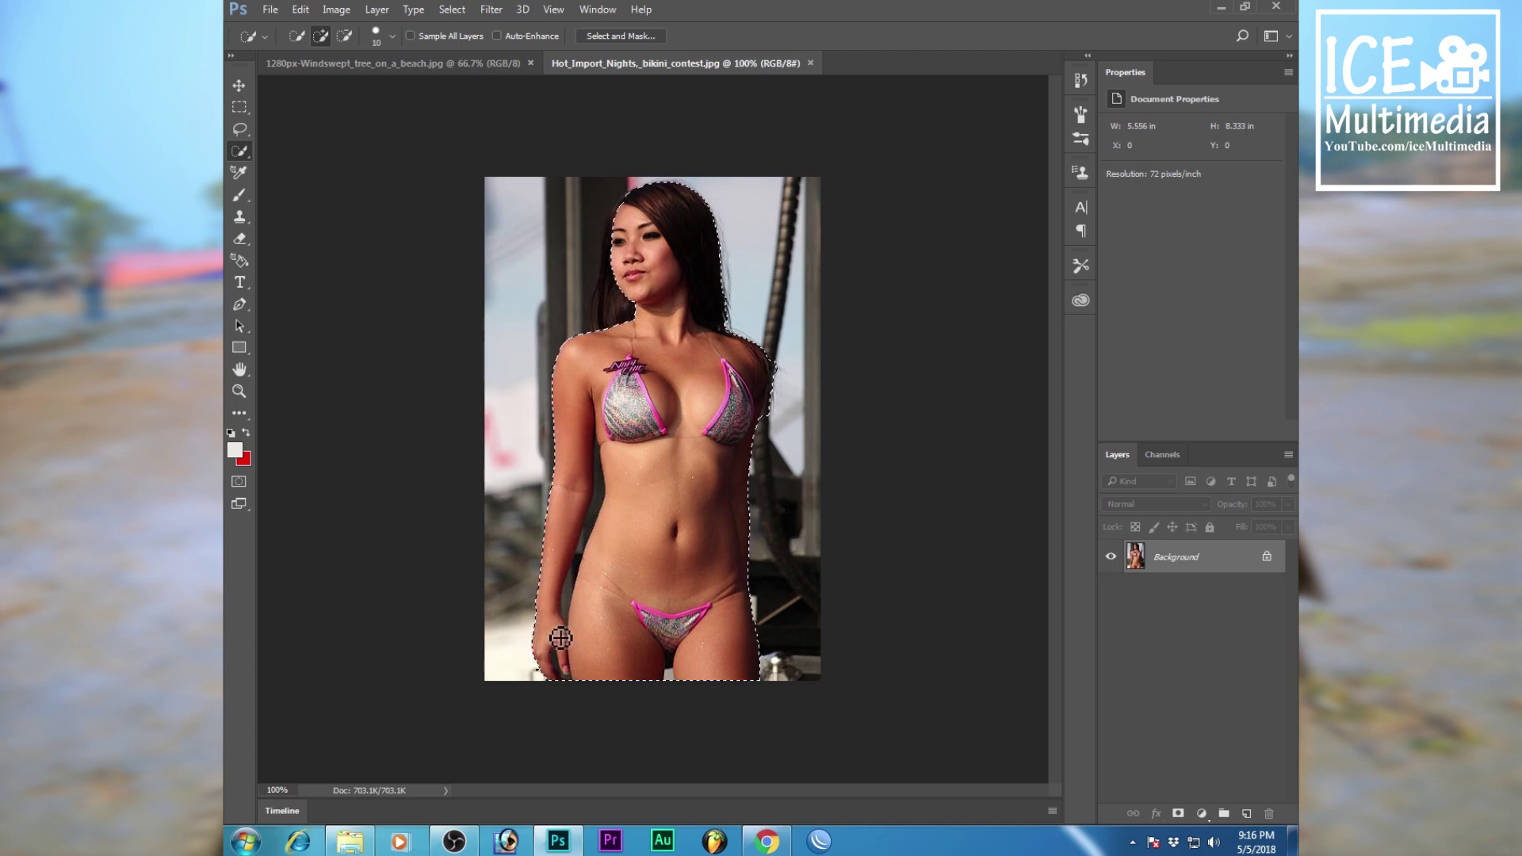
left_click_drag(654, 358, 619, 255)
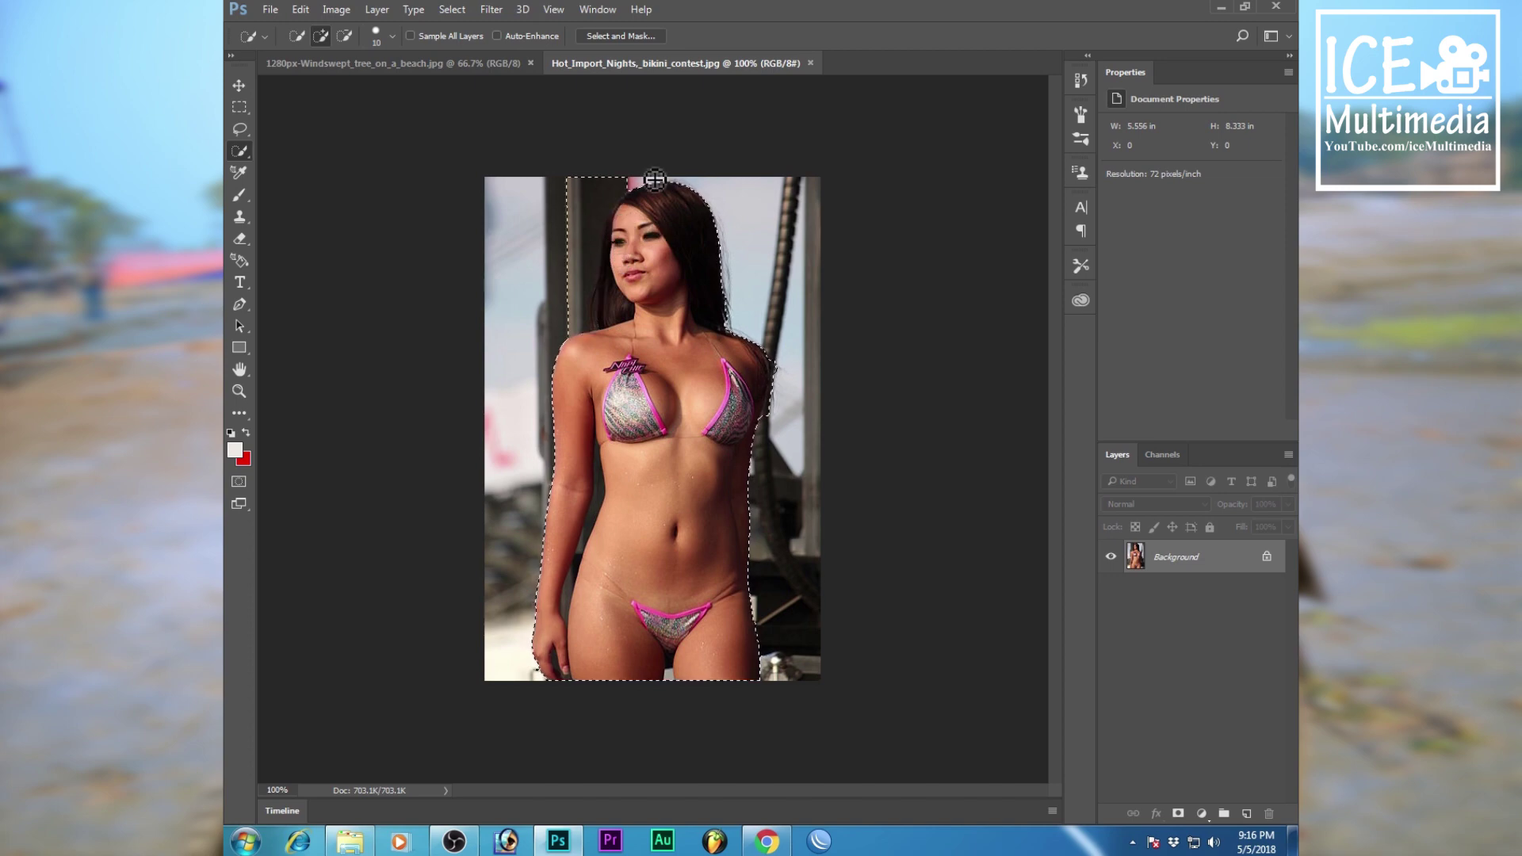
Subtract the background above her head and trim along the right shoulder, then zoom in on the torso
key("alt")
mouse_move(624, 184)
left_mouse_down()
mouse_move(594, 227)
mouse_move(585, 318)
left_mouse_up()
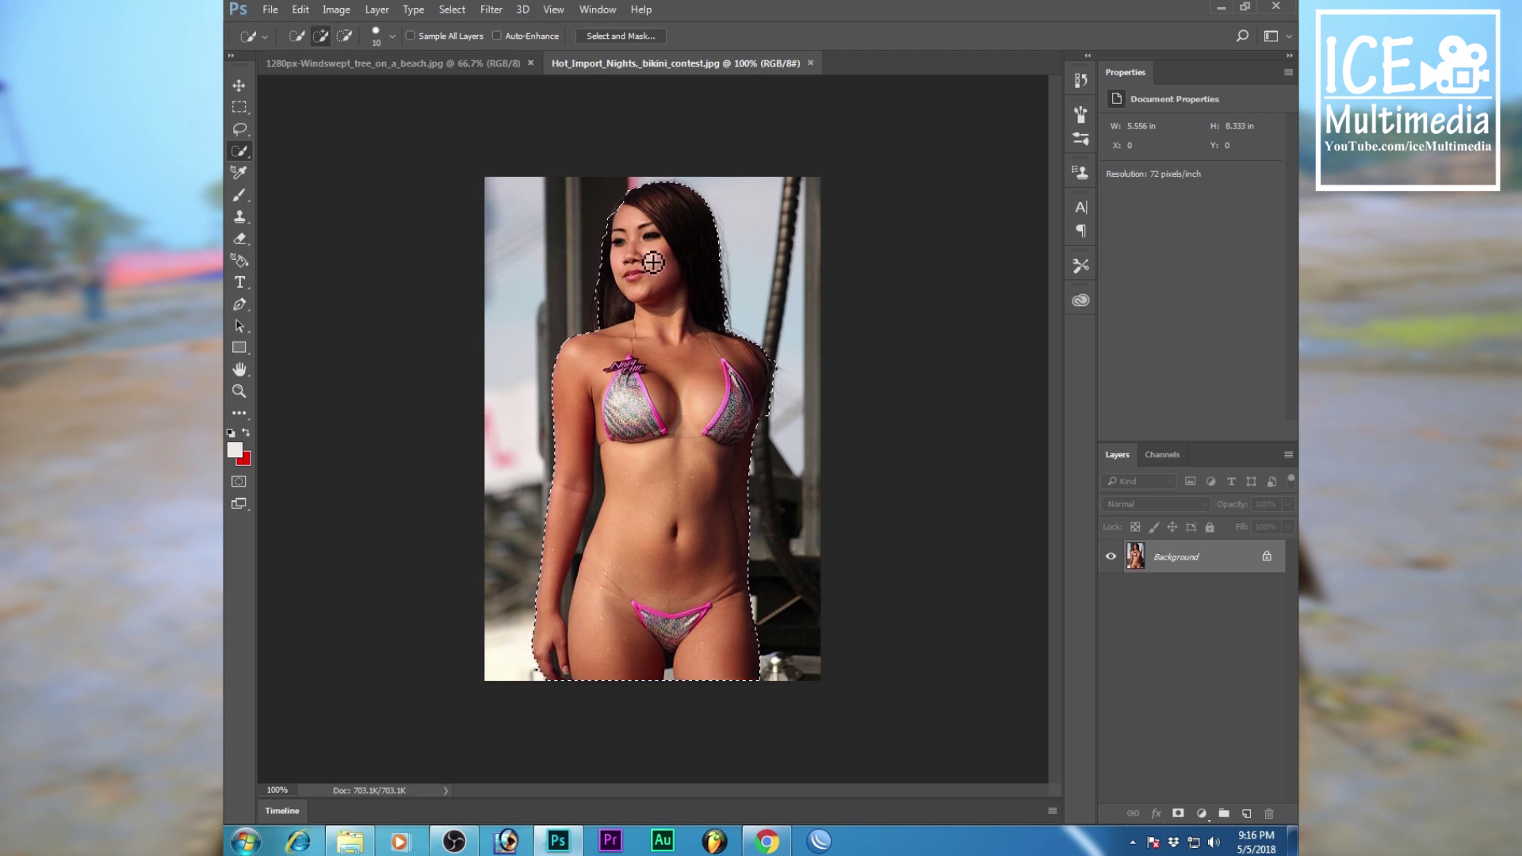
key("alt")
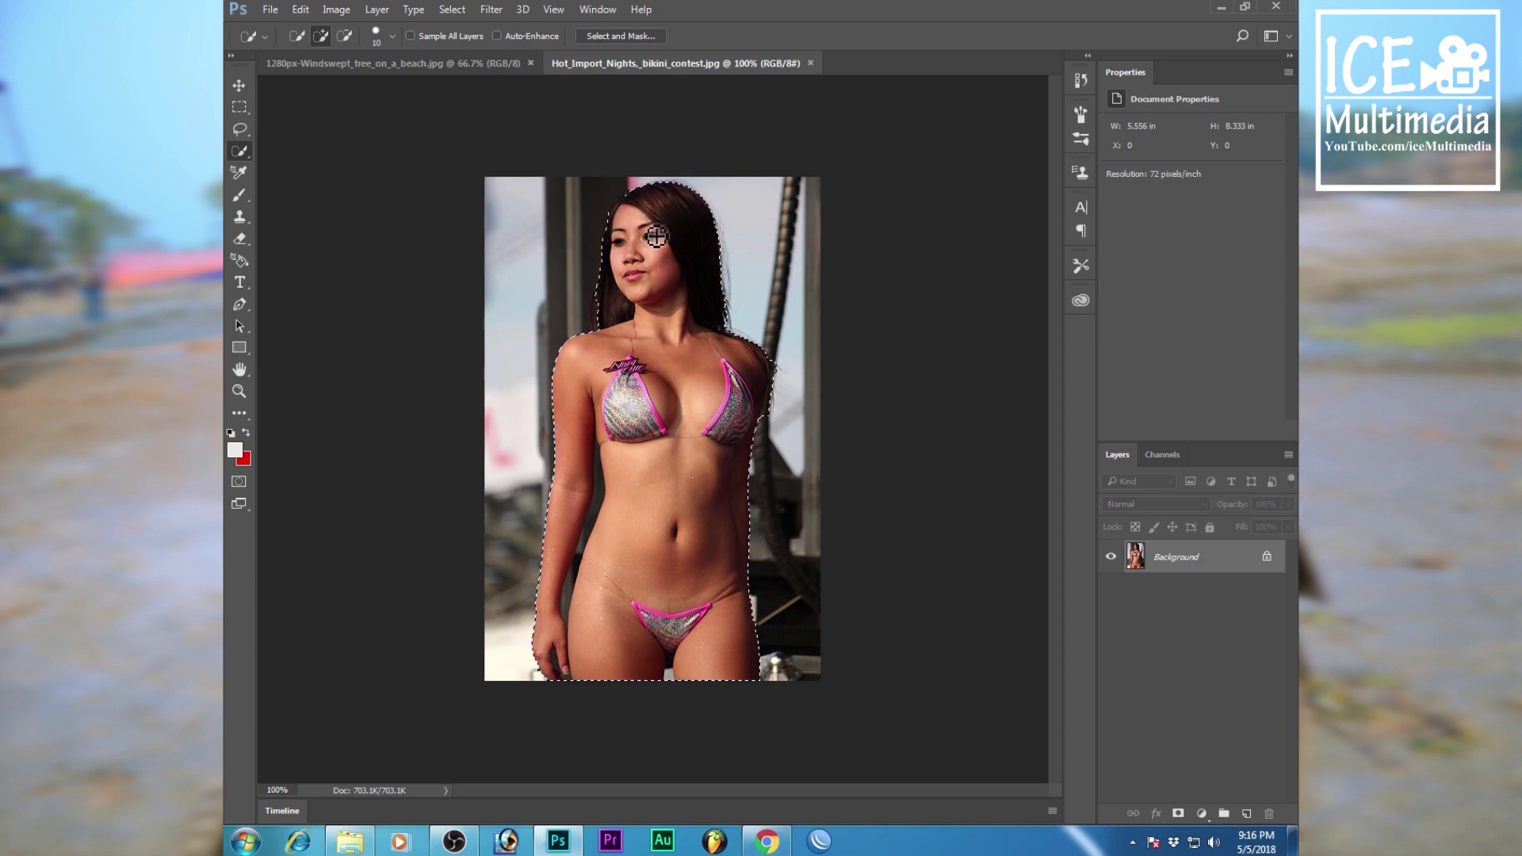
left_click(787, 371, "alt")
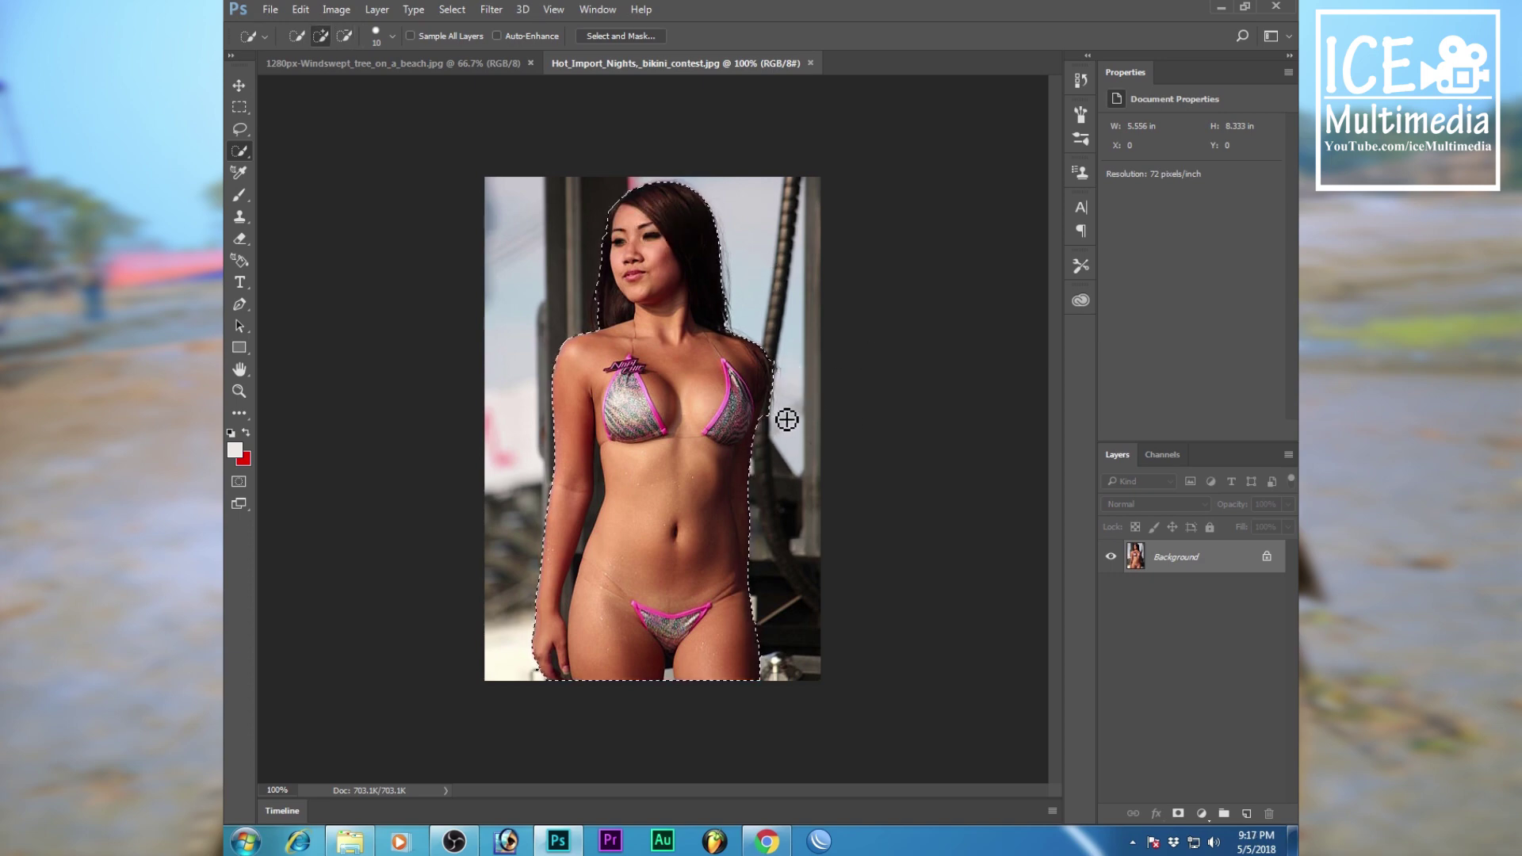
key("alt")
key("ctrl+plus")
key("ctrl+plus")
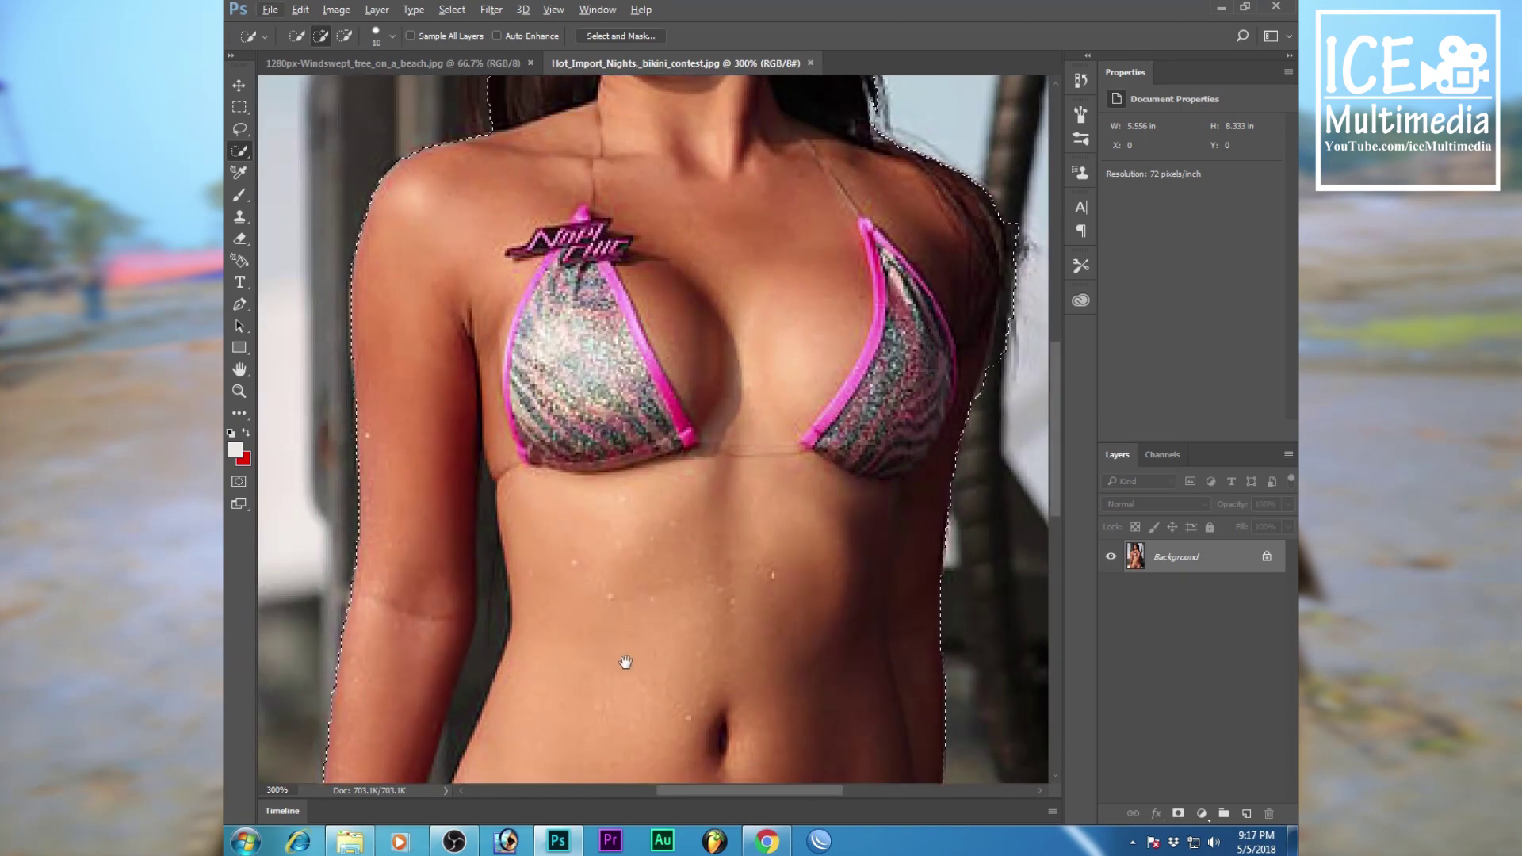
Exclude the background gap between the left arm and torso from the selection
left_click_drag(623, 656, 748, 465)
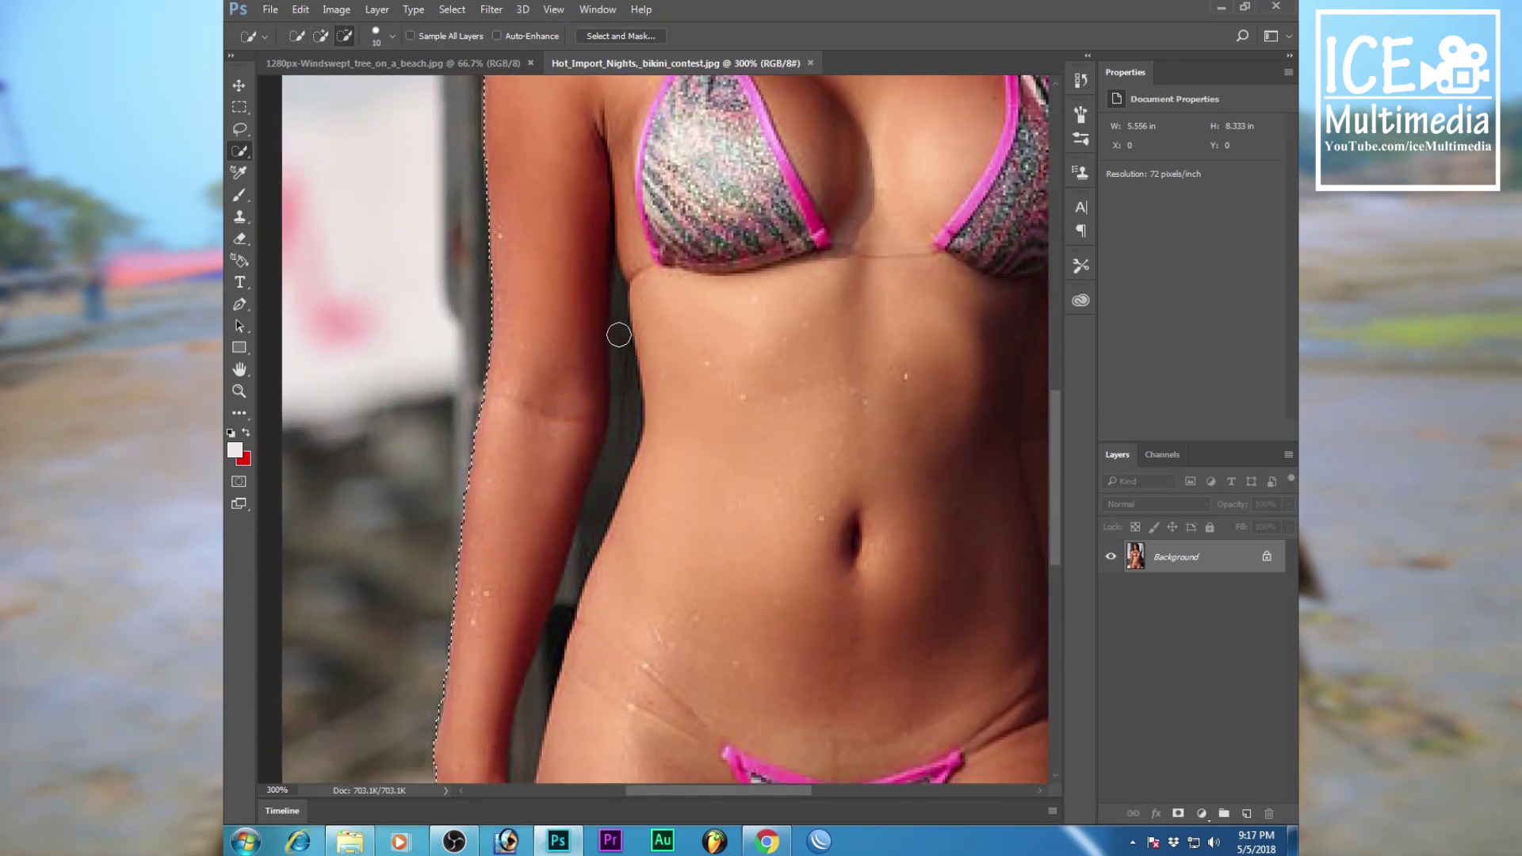
left_click_drag(581, 534, 527, 731)
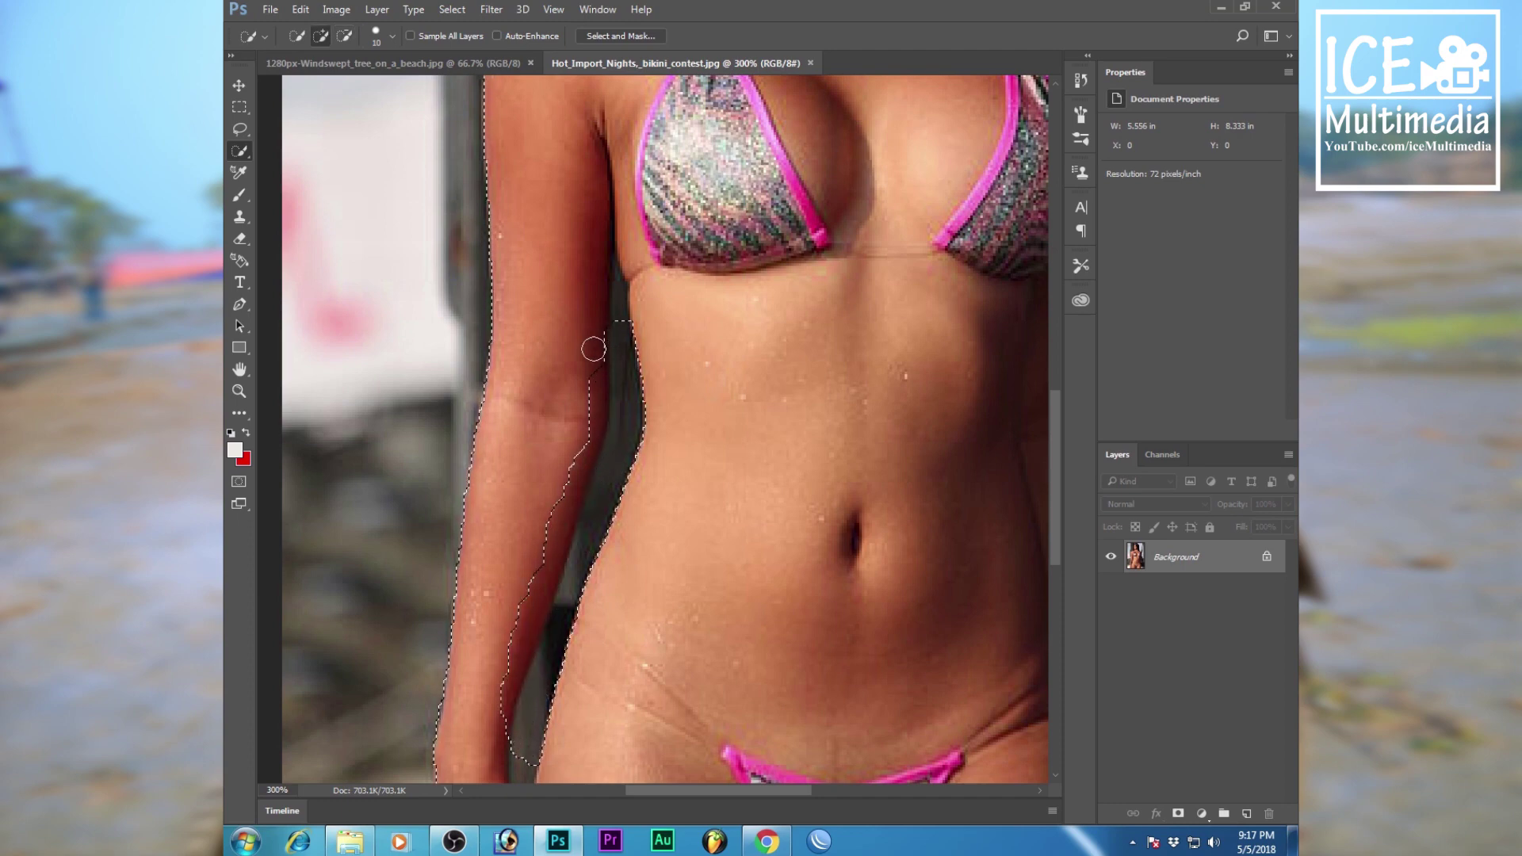
mouse_move(613, 386)
left_mouse_down("alt")
mouse_move(544, 509)
mouse_move(500, 694)
left_mouse_up("alt")
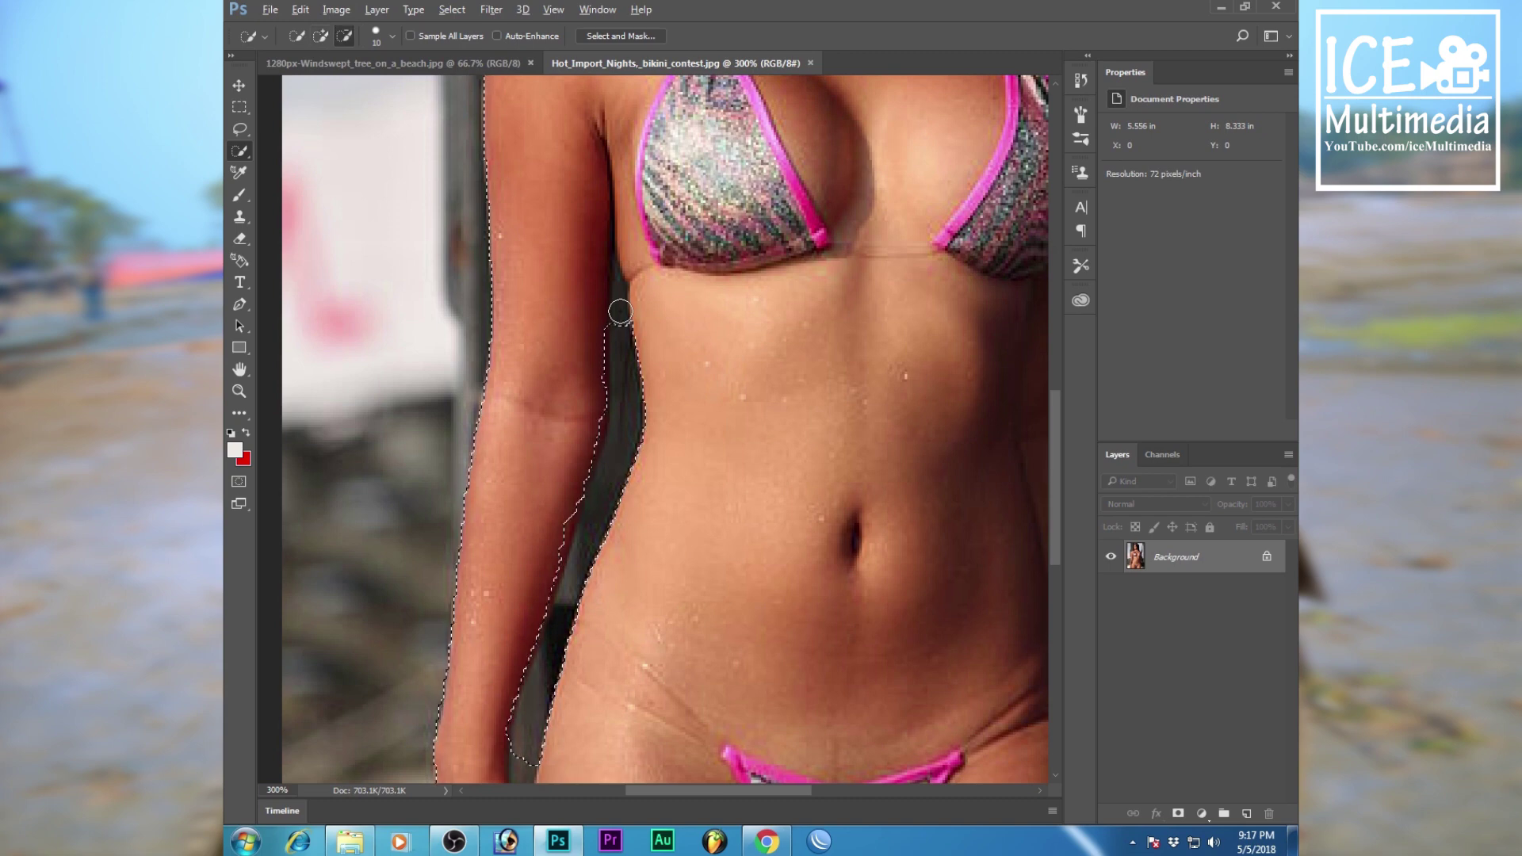
left_click_drag(619, 311, 598, 266)
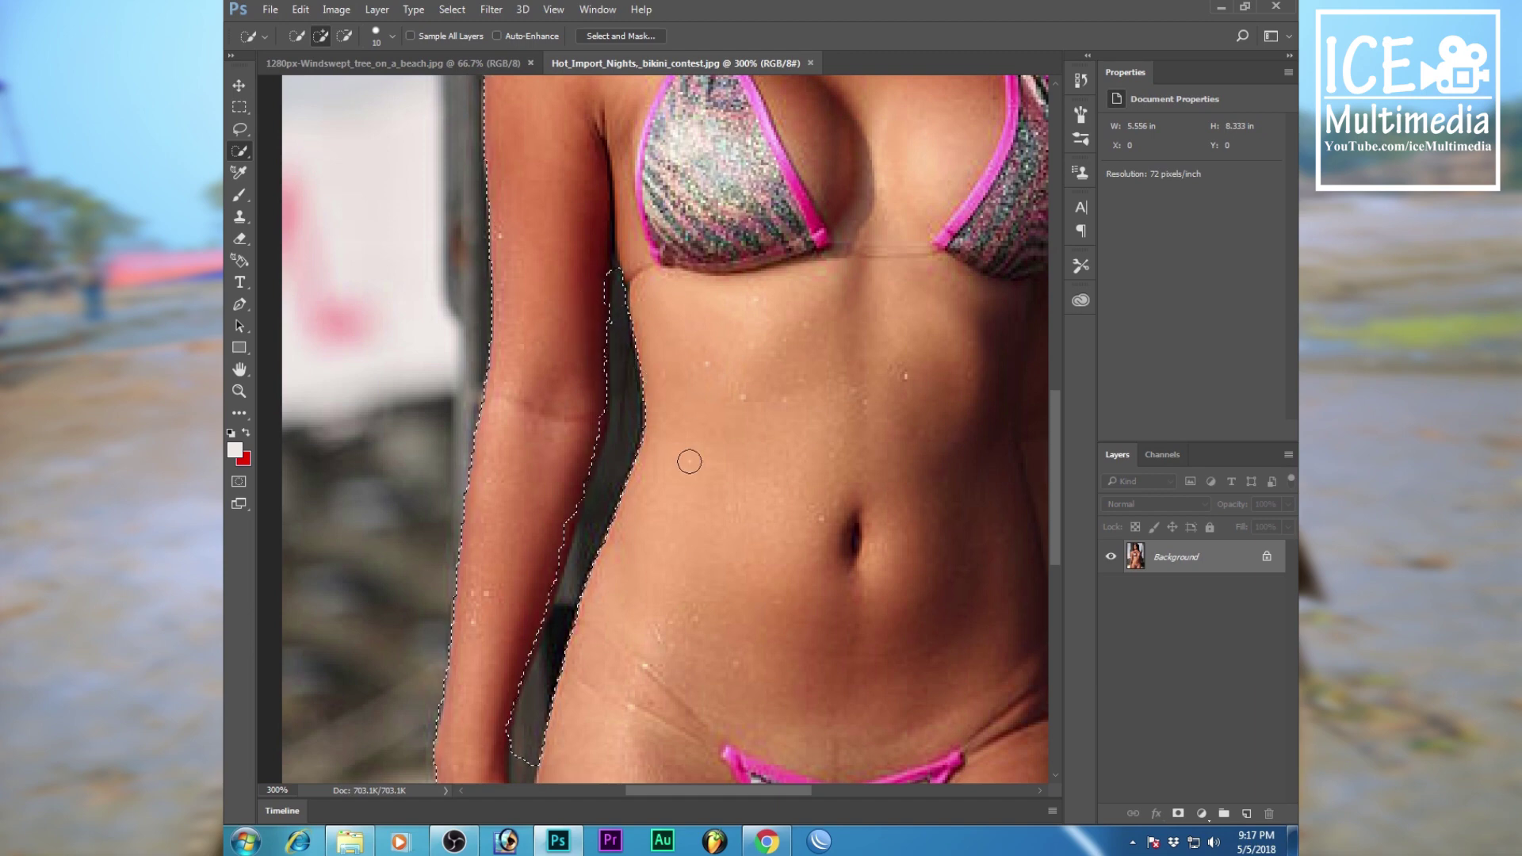
left_click_drag(686, 459, 718, 322)
left_click_drag(604, 308, 566, 433)
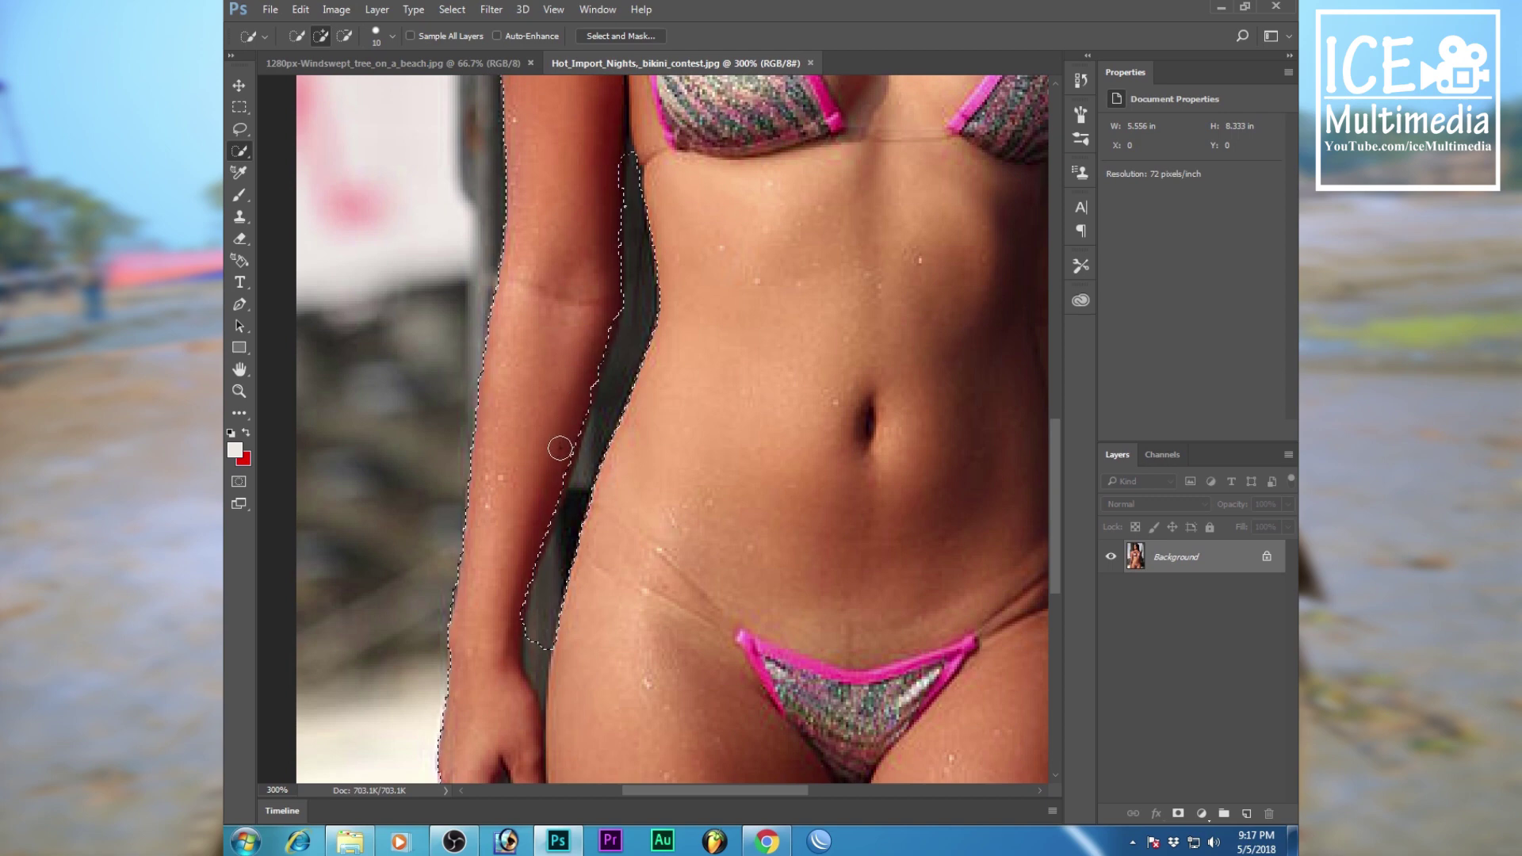
Remove the gaps between the fingers and between the thighs from the selection
left_click_drag(591, 611, 650, 452)
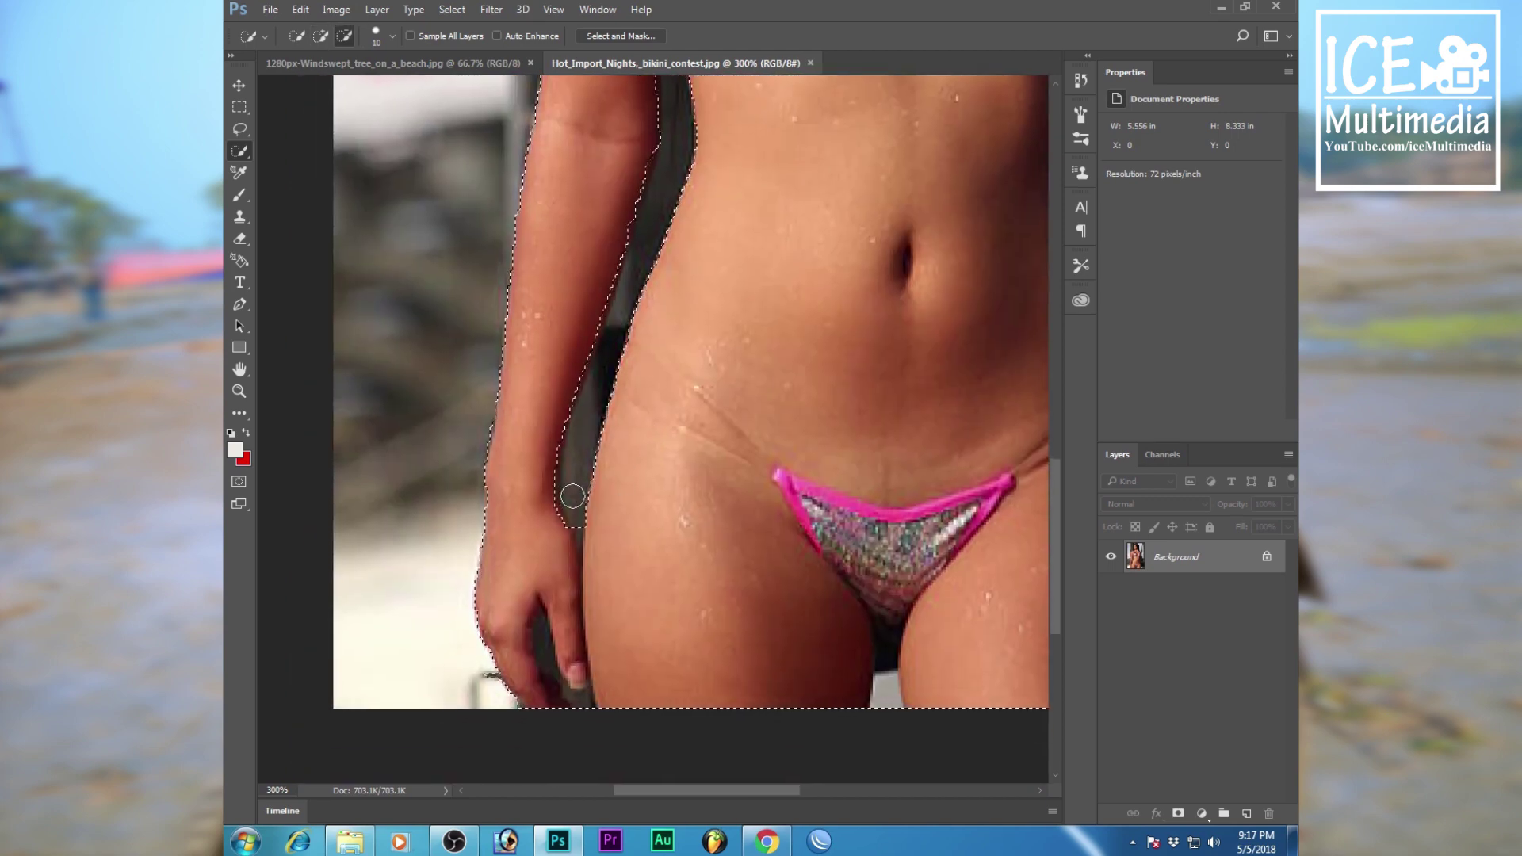
left_click_drag(650, 499, 683, 378)
key("alt")
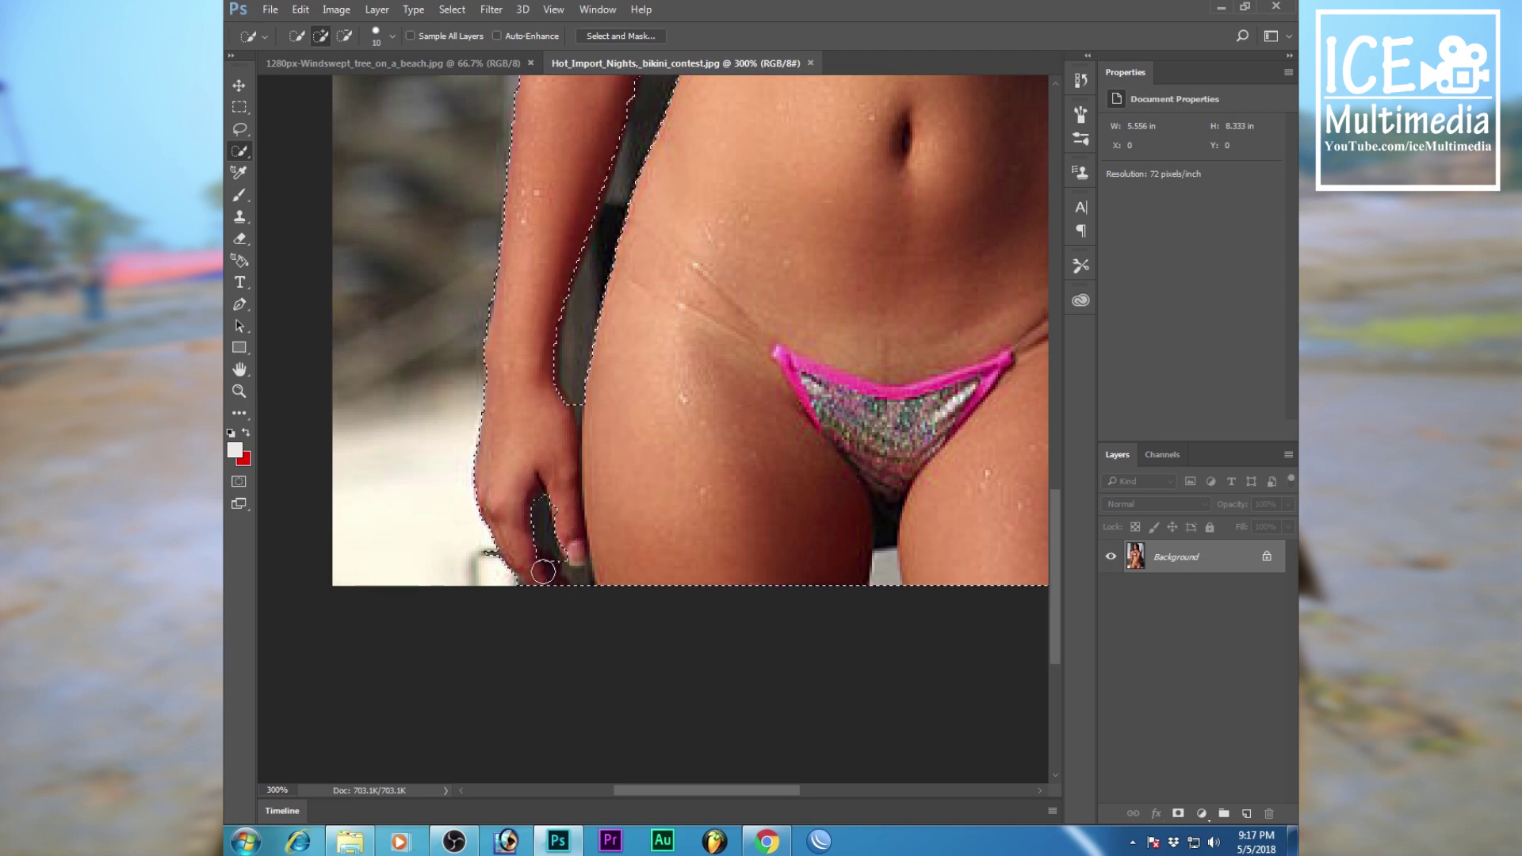
left_click_drag(542, 571, 575, 578)
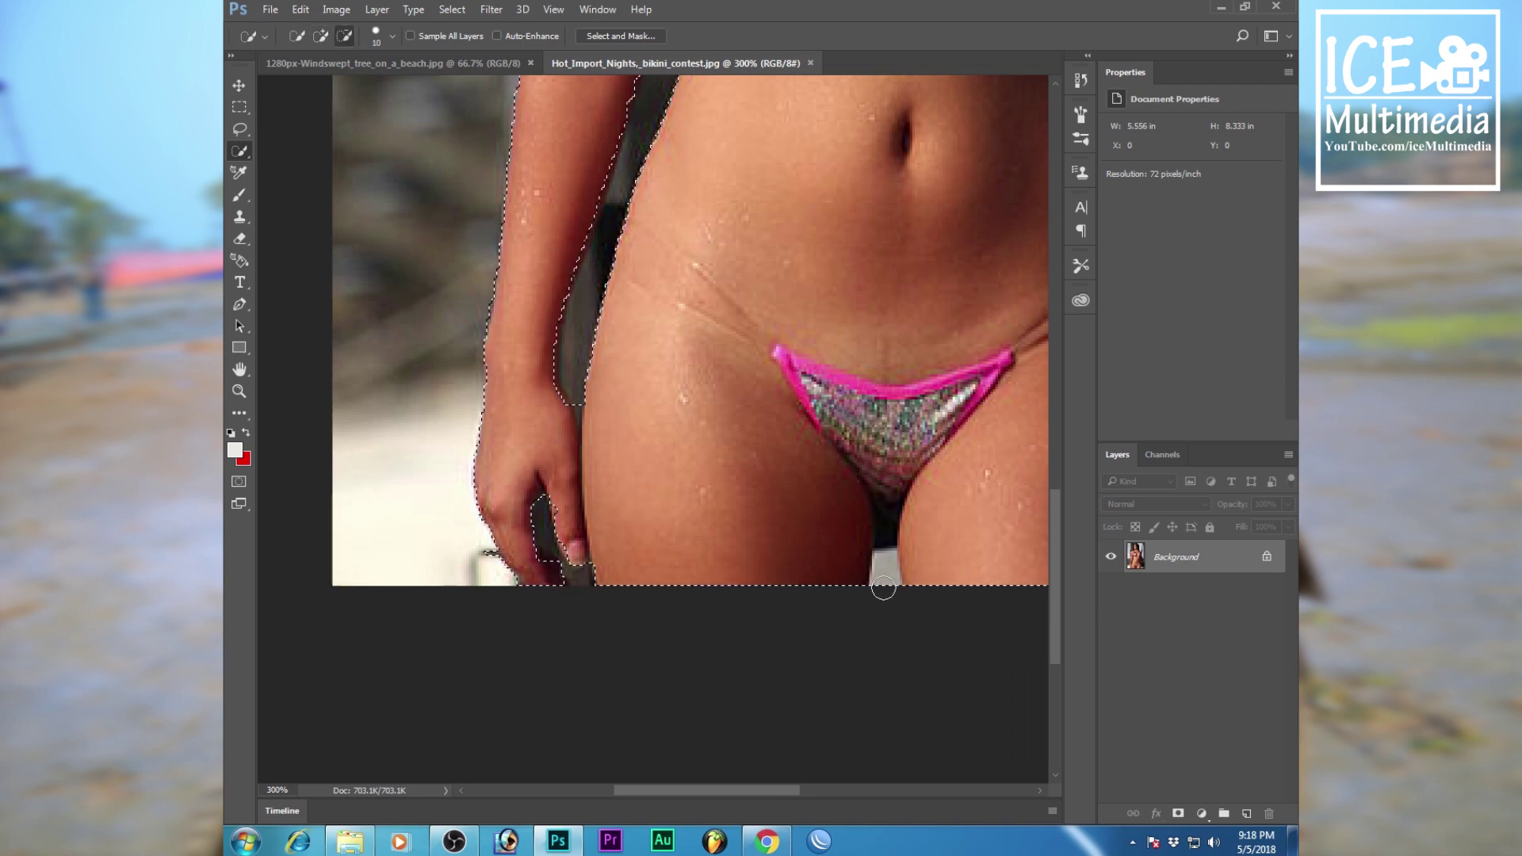
left_click_drag(884, 584, 902, 596)
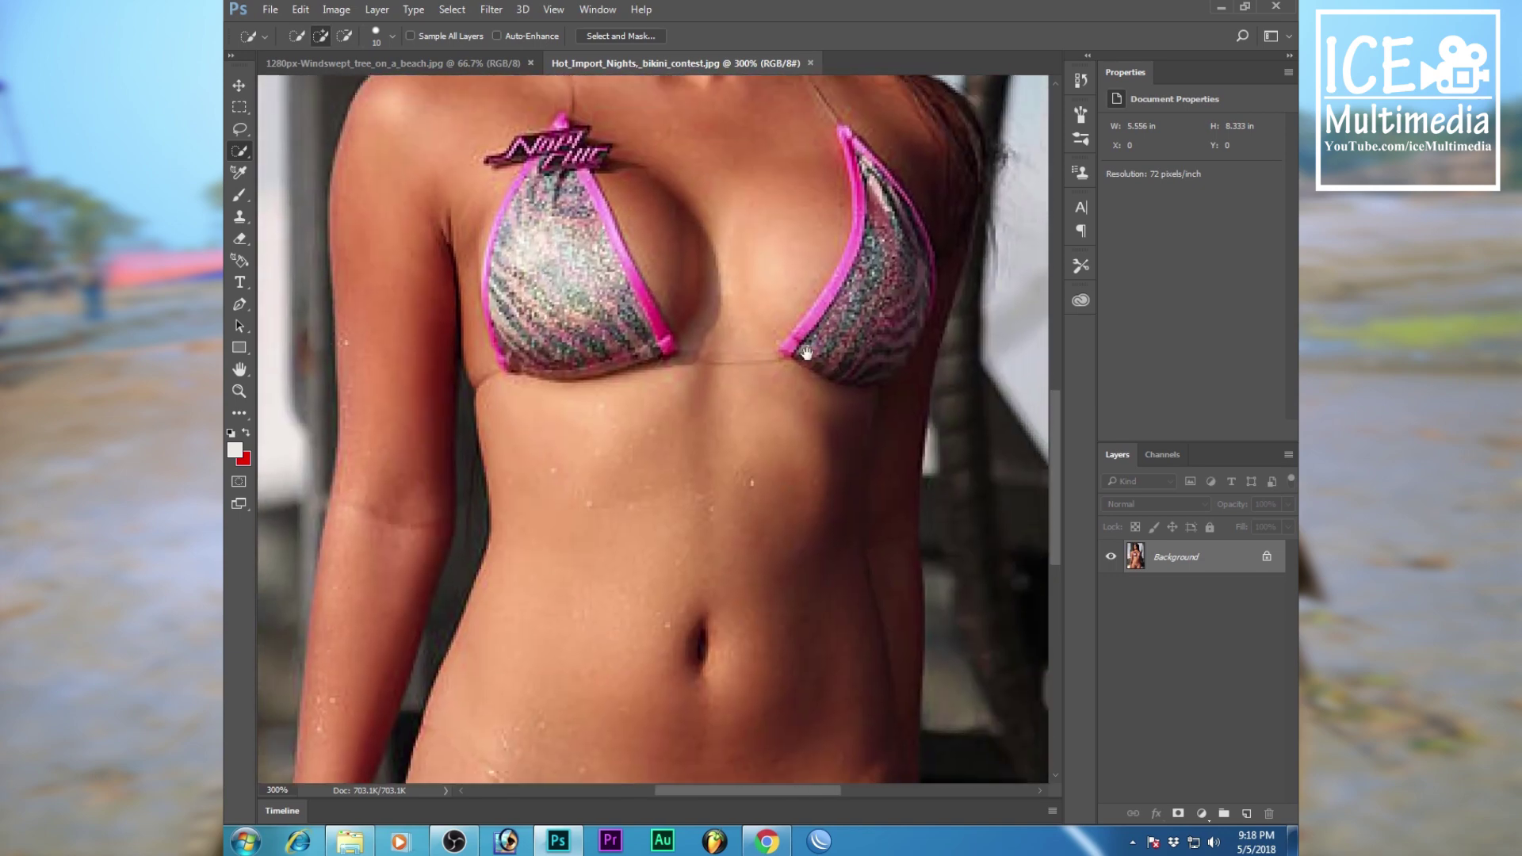
left_click_drag(844, 131, 846, 613)
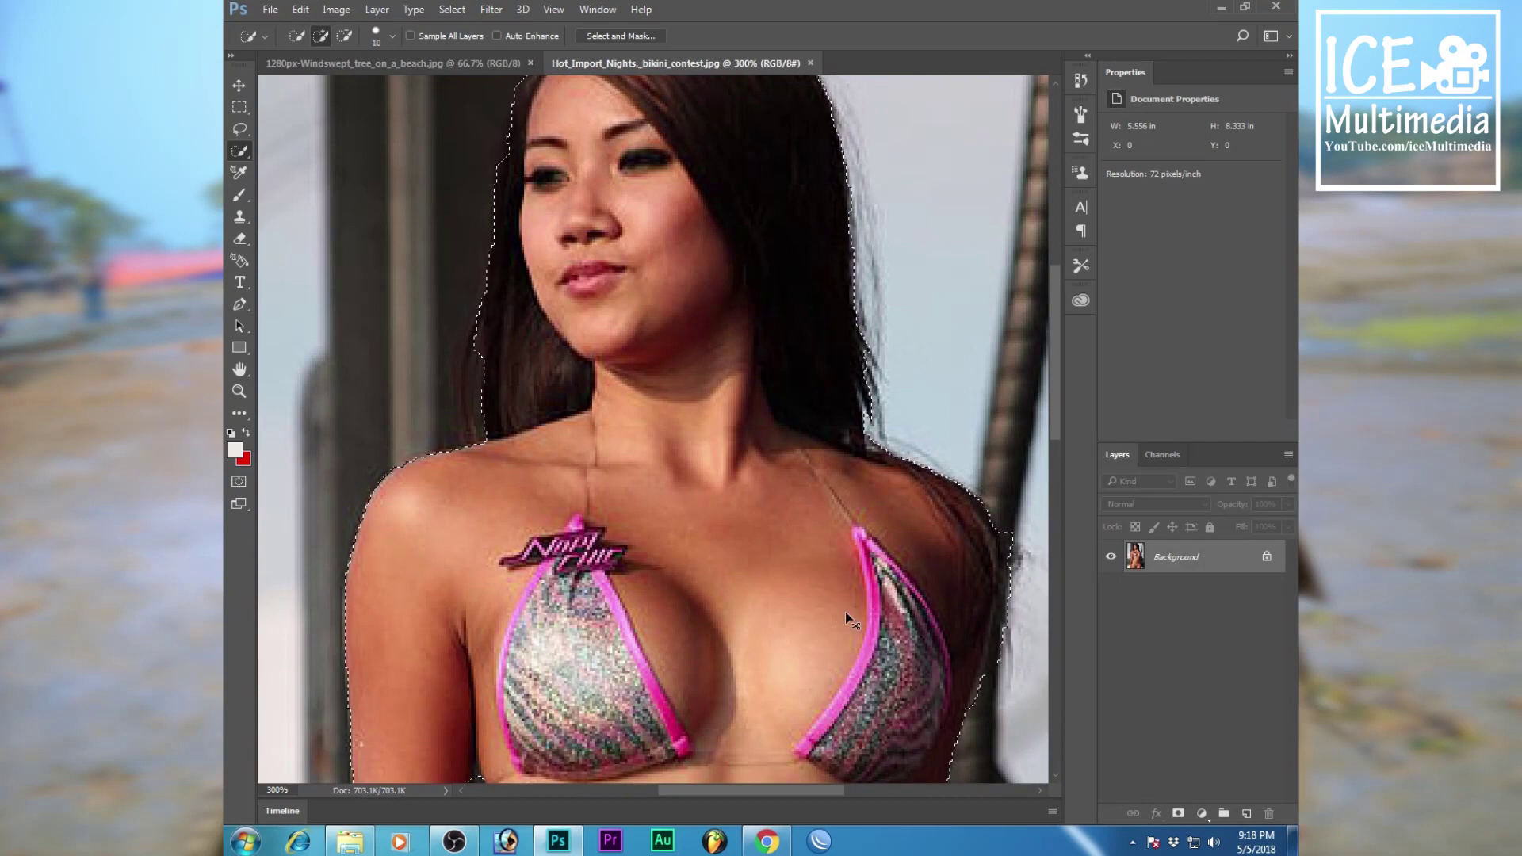
Refine the selection along the left hair edge and the hairline near the eye
key("ctrl+minus")
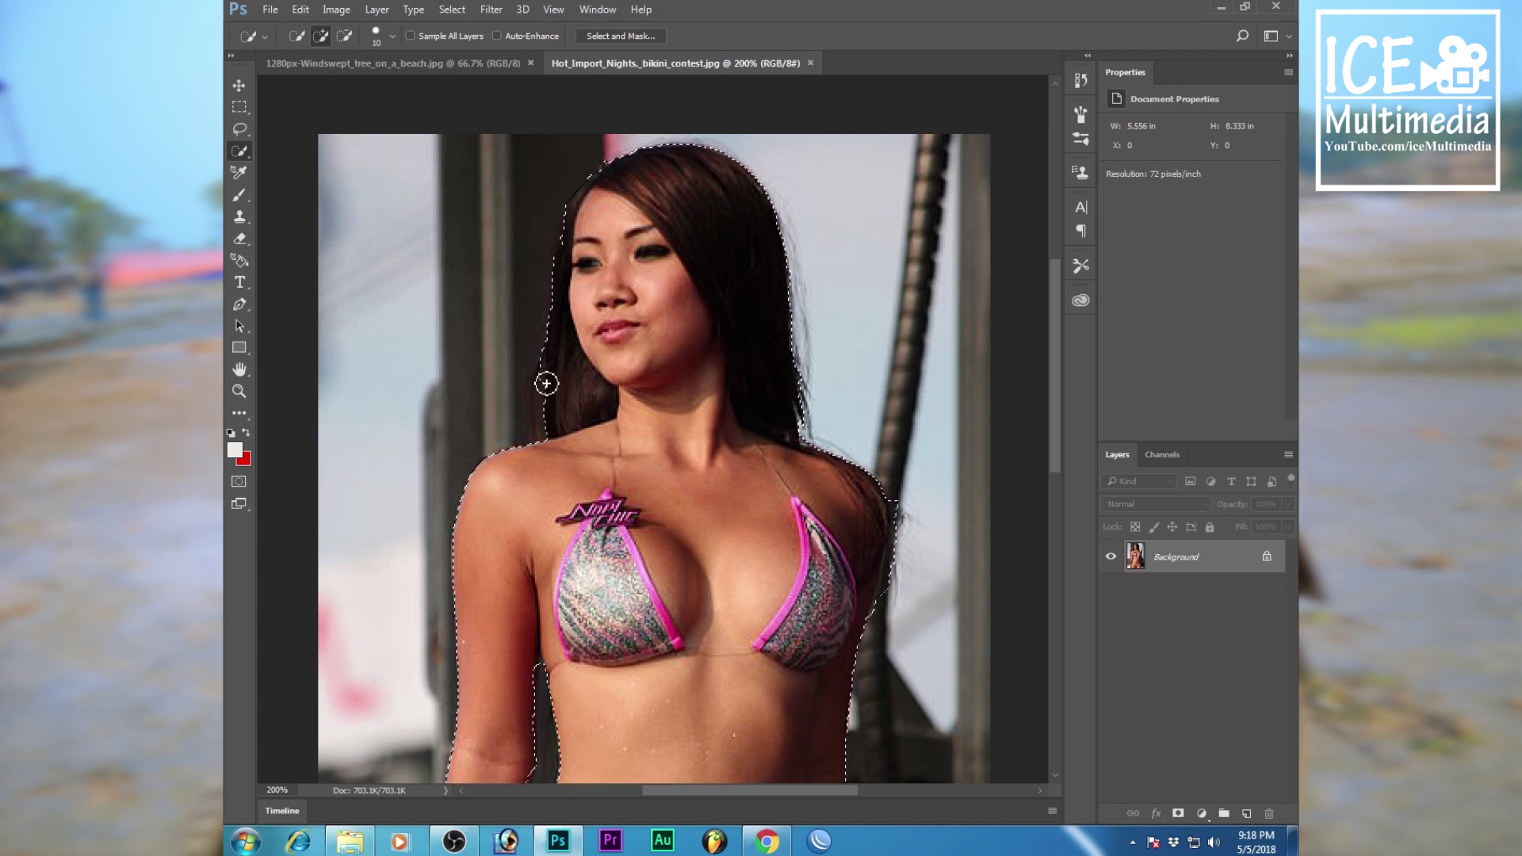
left_click_drag(546, 382, 540, 423)
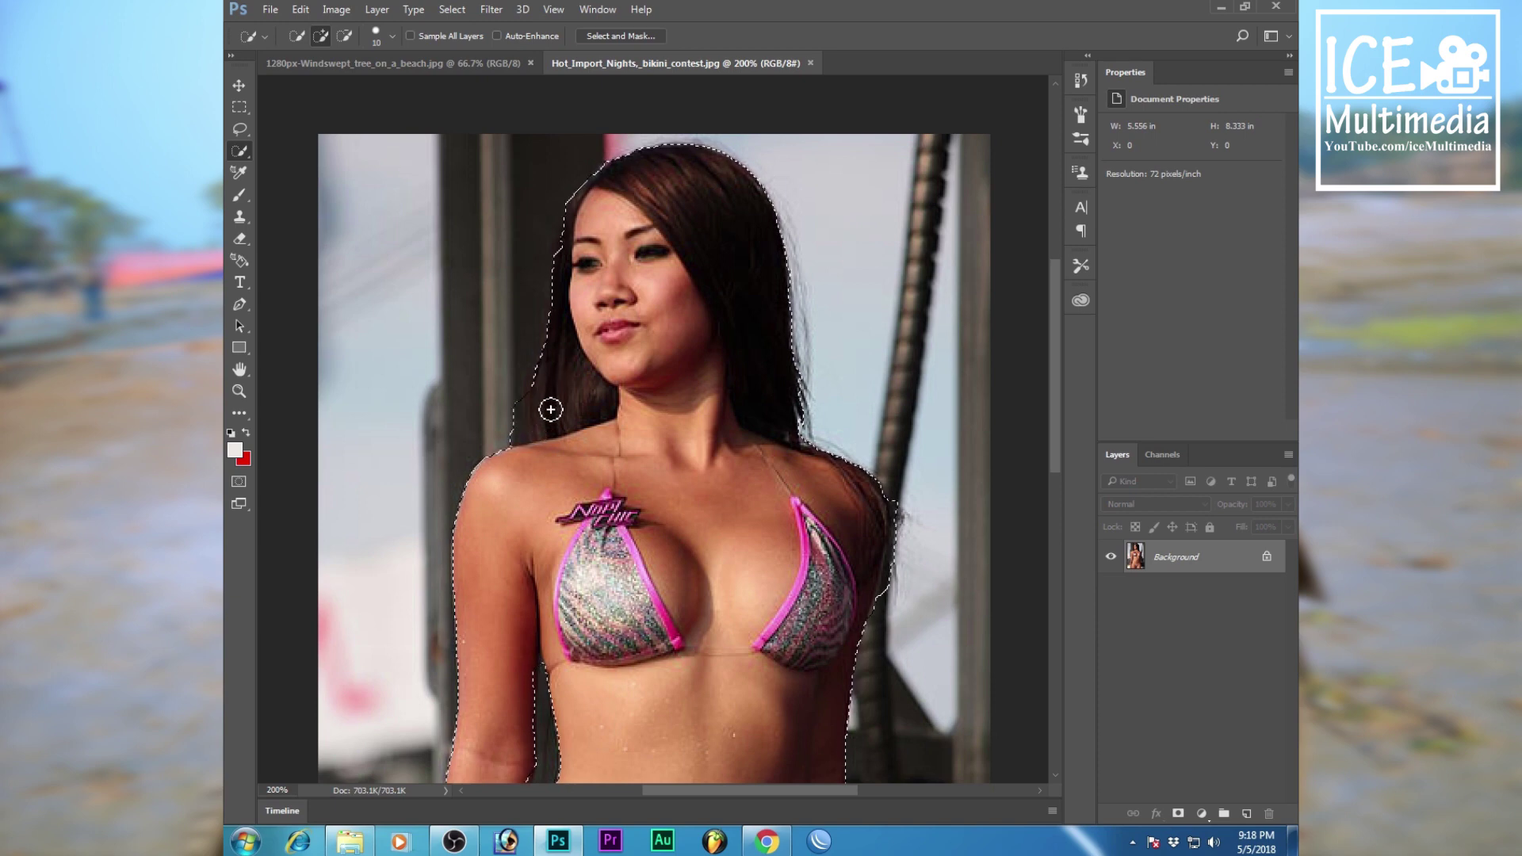
key("alt")
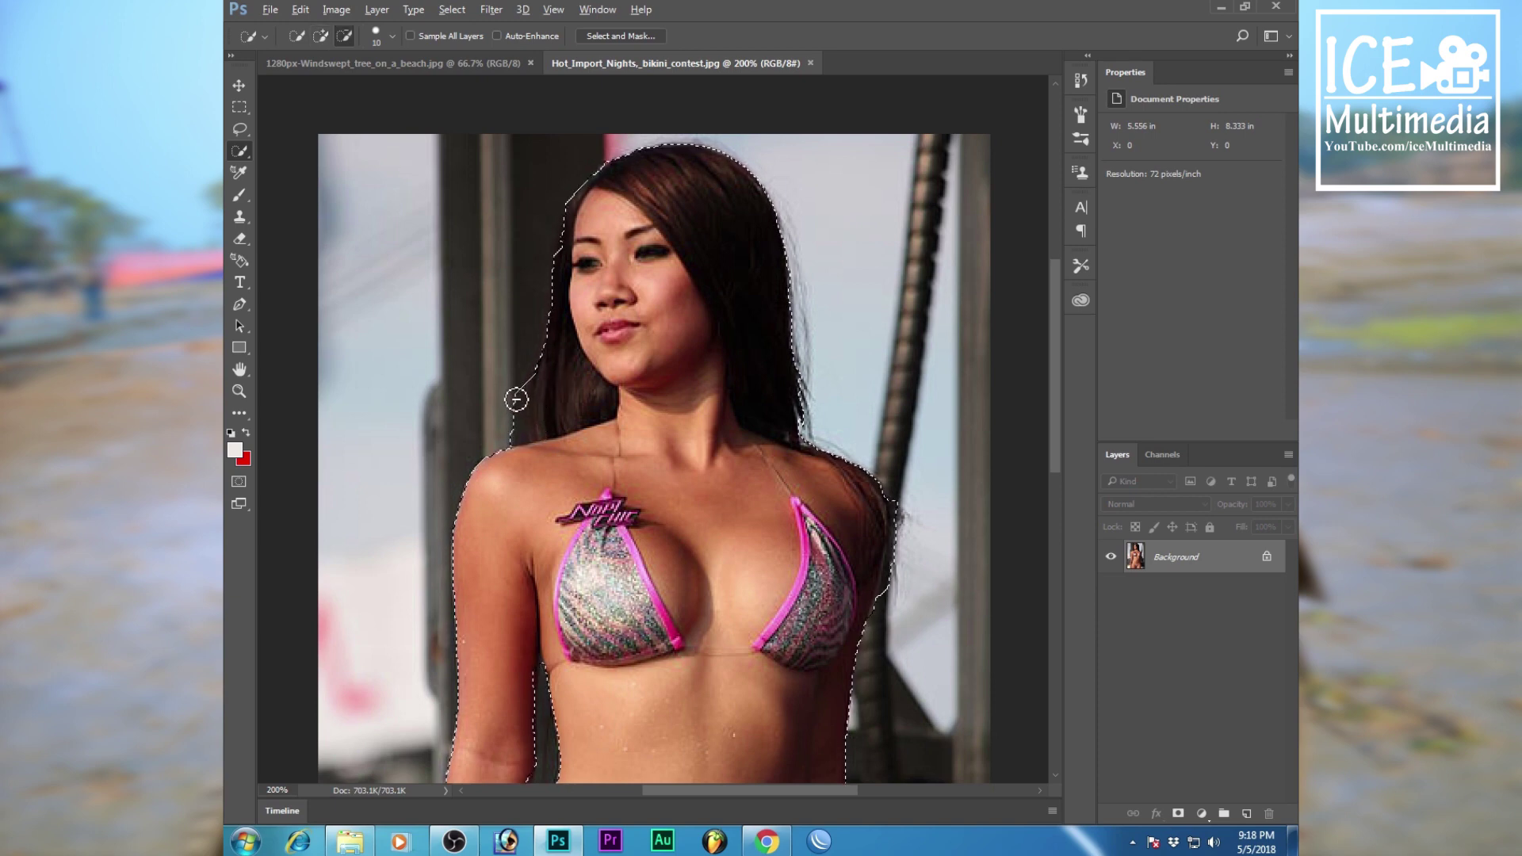
left_click_drag(517, 400, 542, 444)
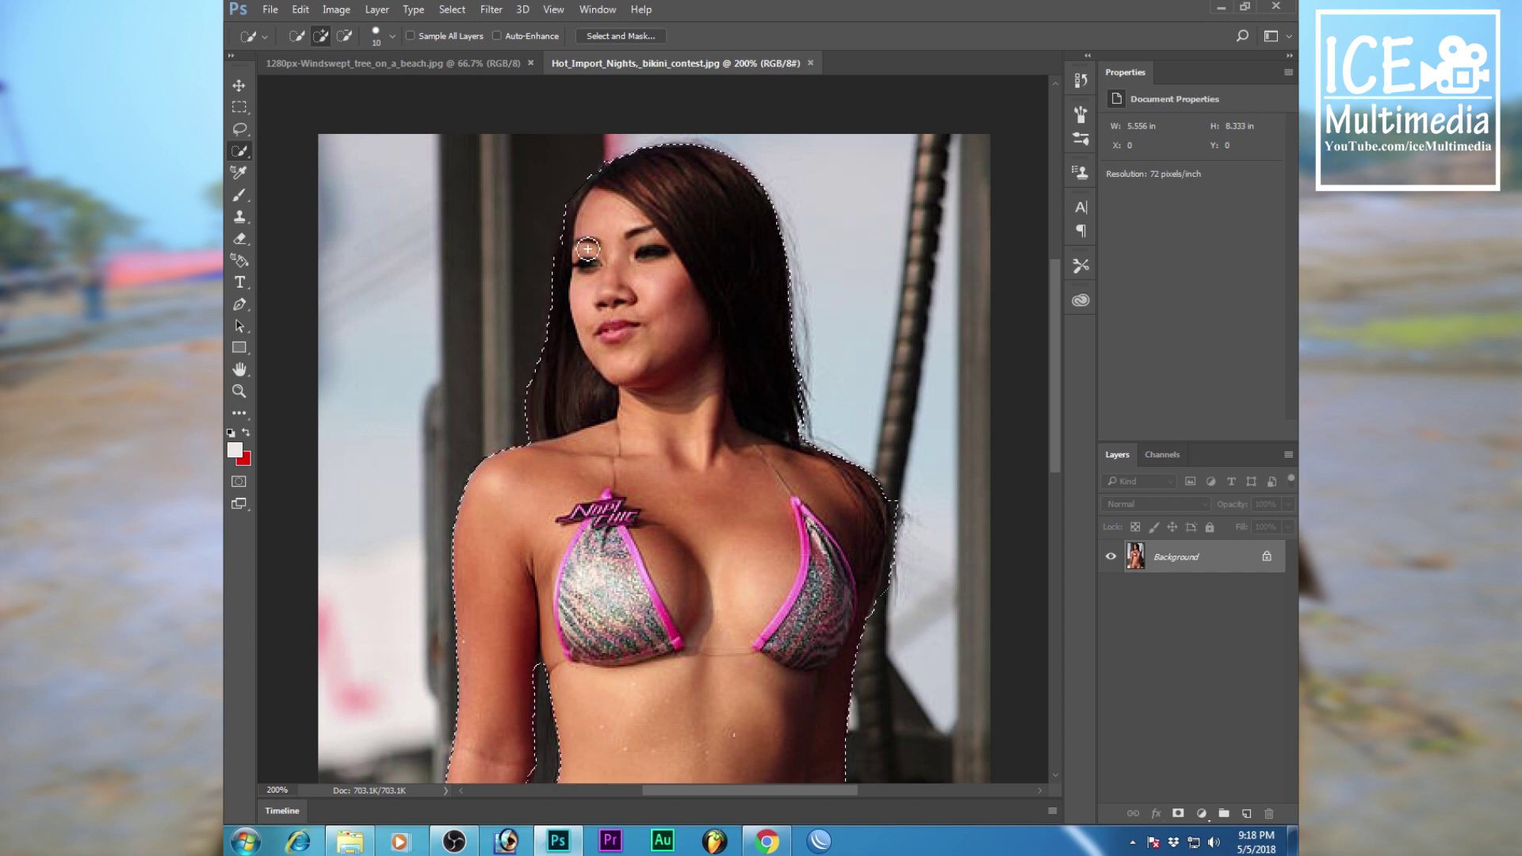
key("alt")
left_click_drag(571, 255, 590, 247)
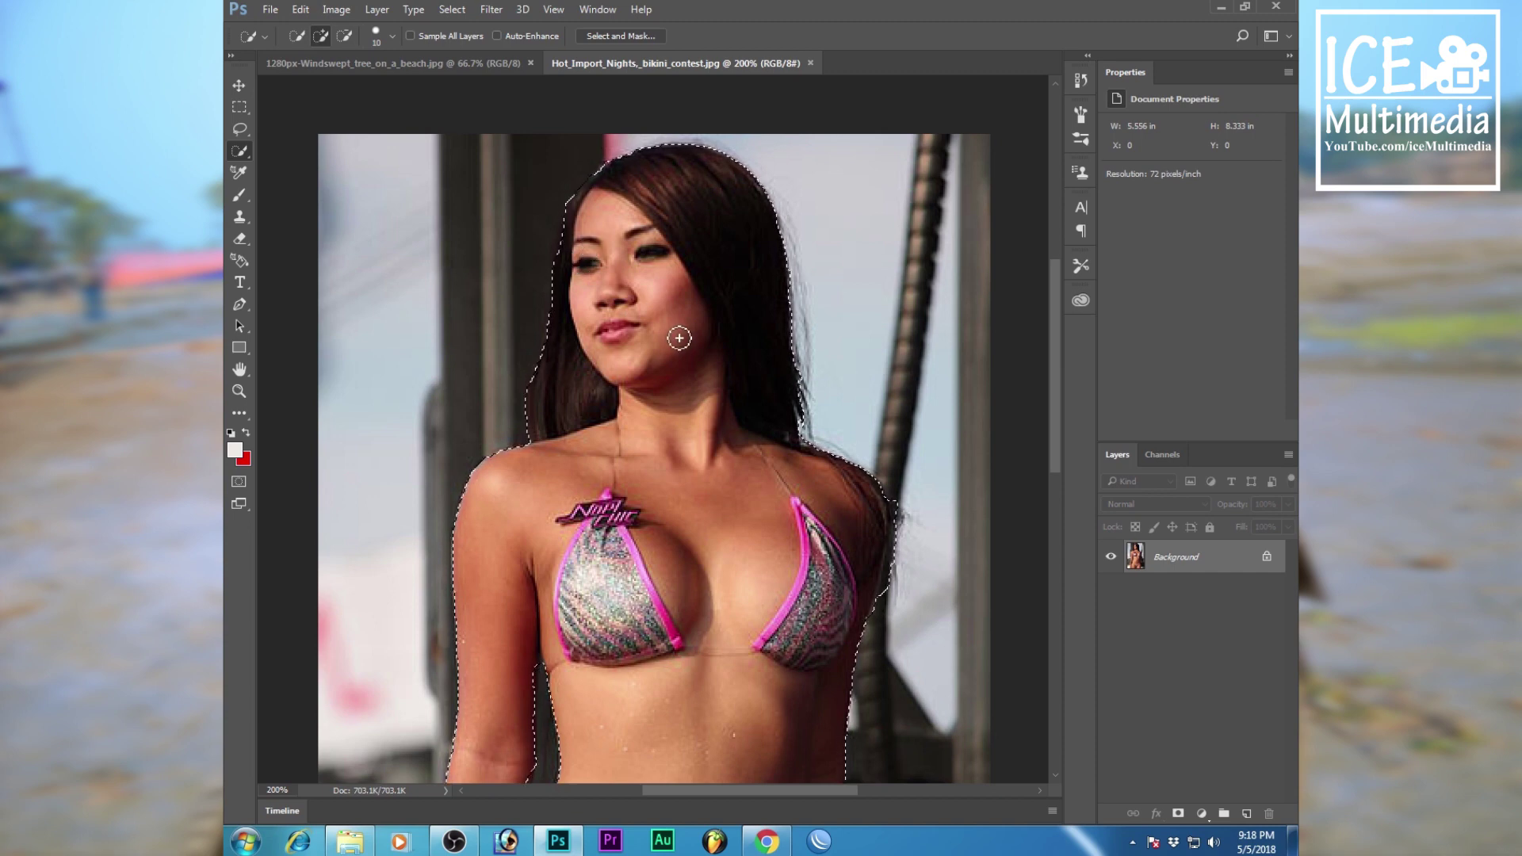
Trim the selection beside the right arm and fill back the notch so it hugs the arm
key("alt")
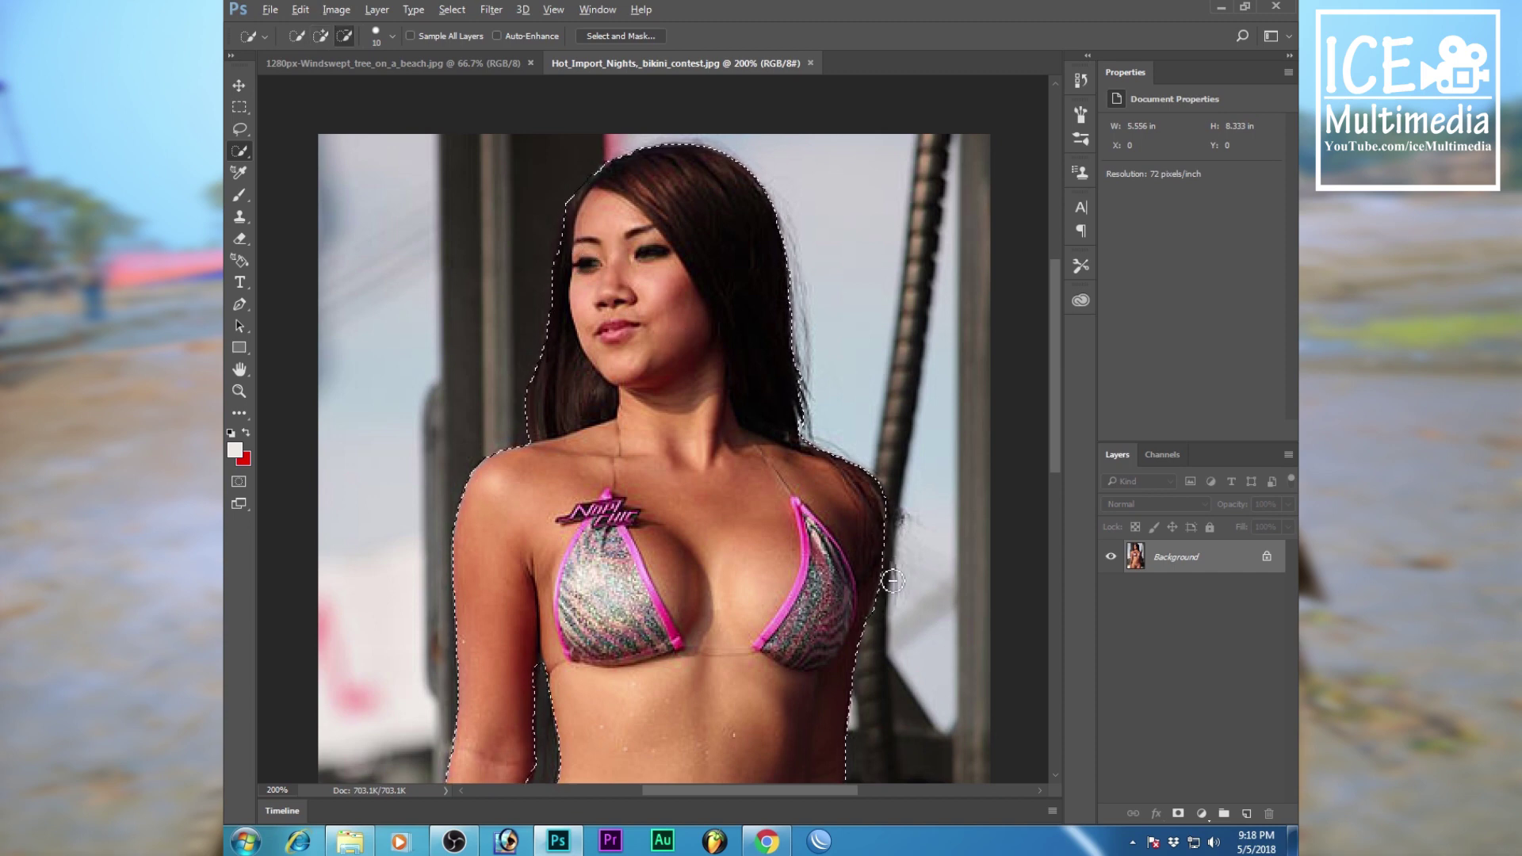
left_click(891, 581, "alt")
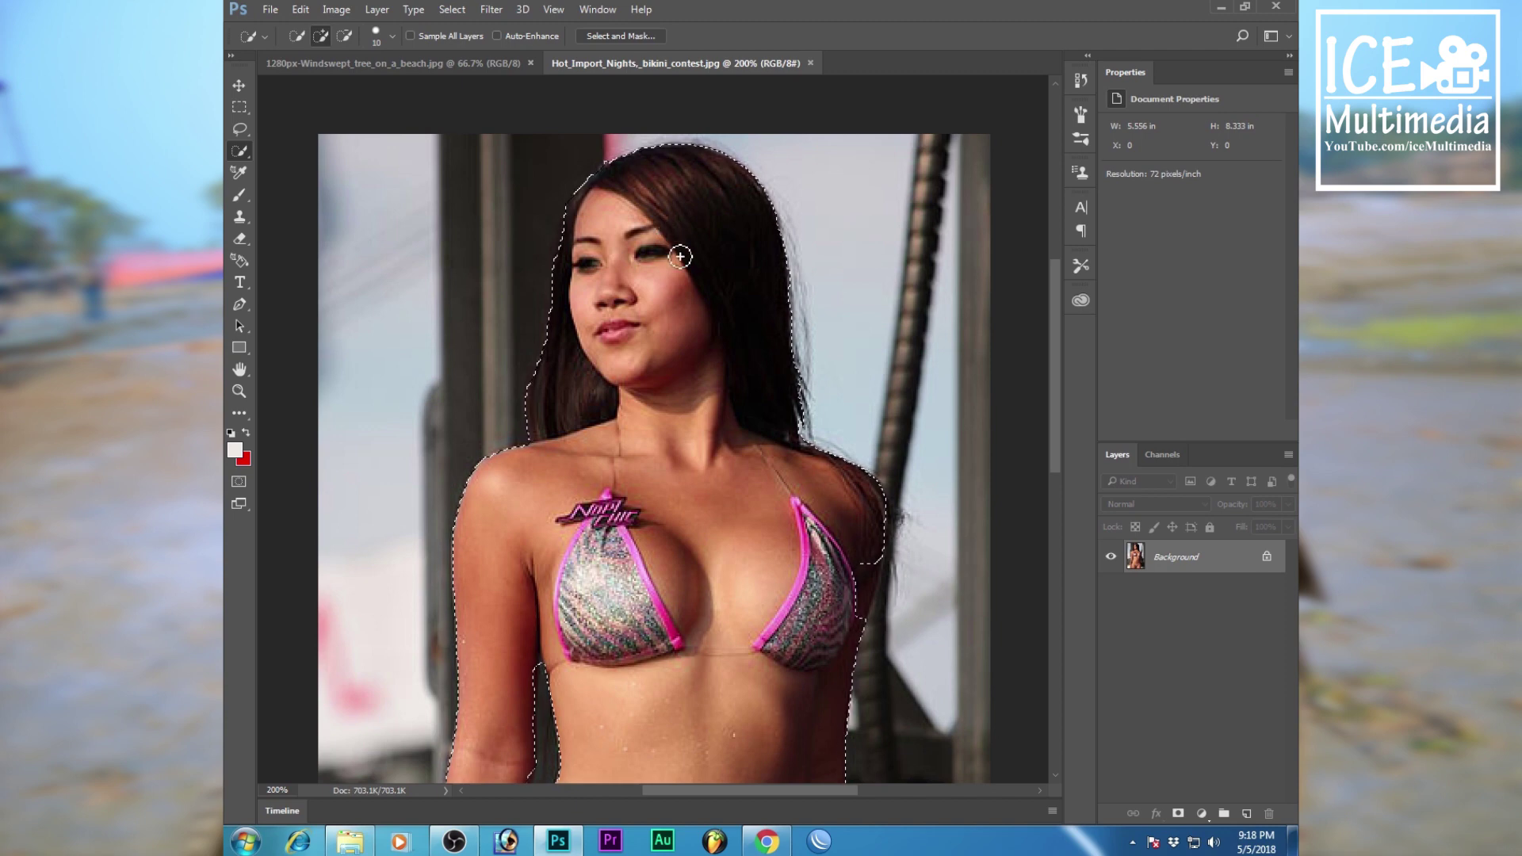
left_click(867, 561)
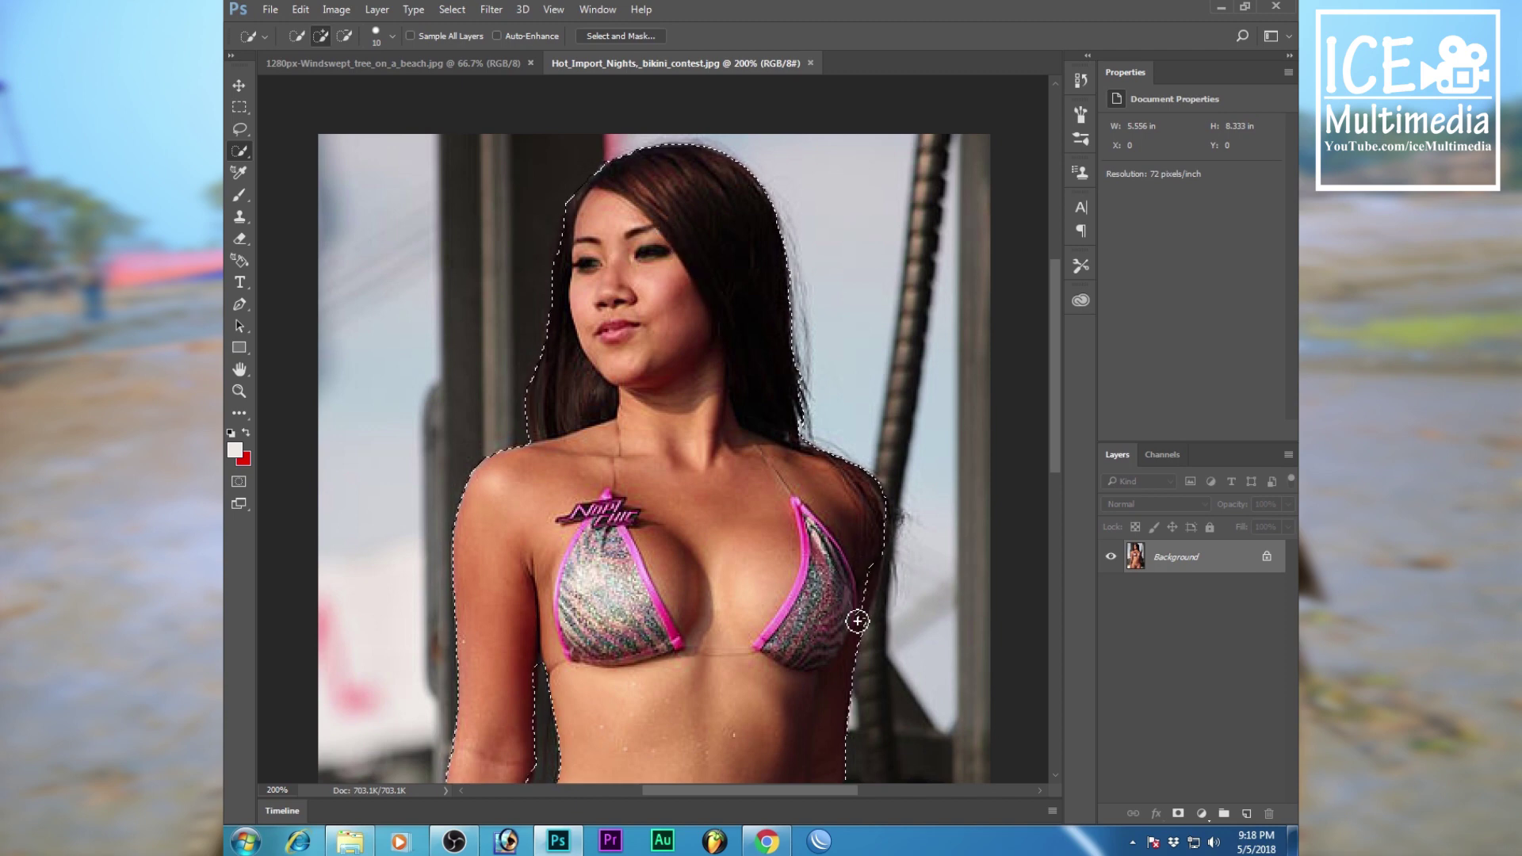
left_click_drag(856, 621, 858, 624)
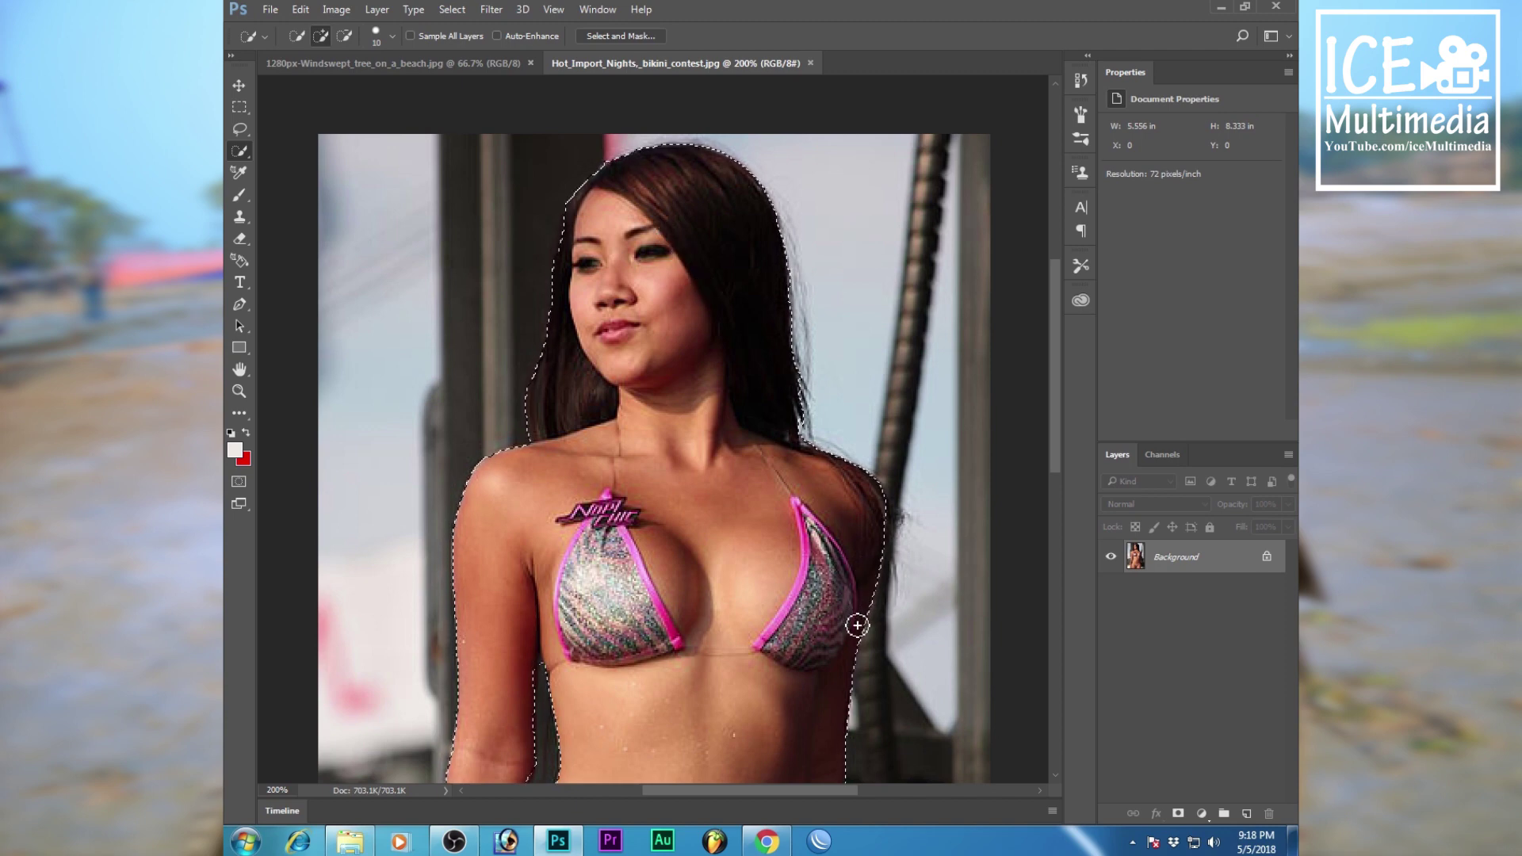
Enter Select and Mask with Onion Skin view and refine the right-side hair fringe with the Refine Edge Brush
left_click(624, 34)
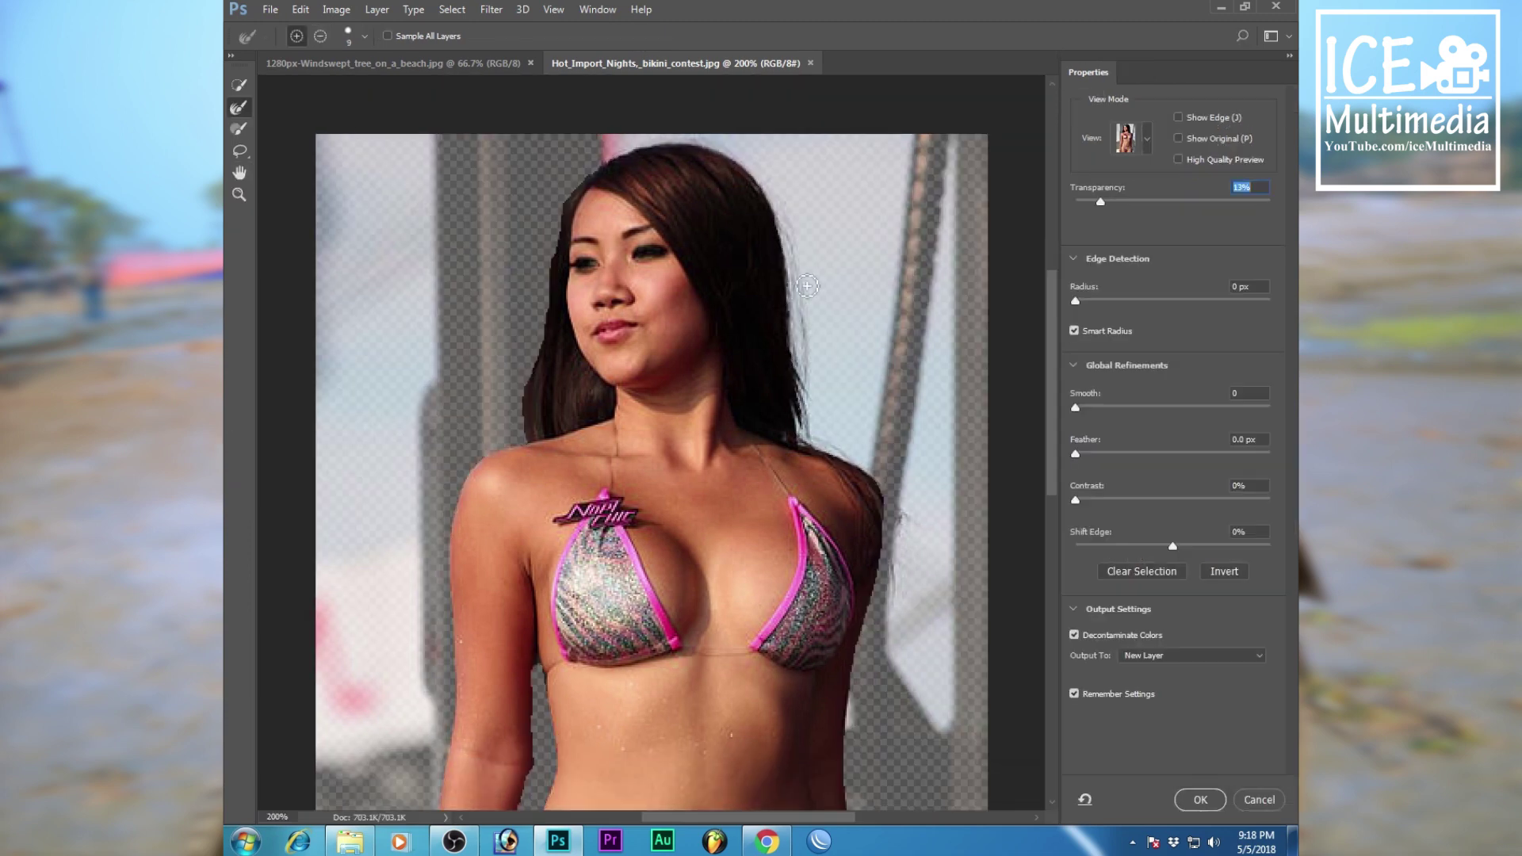
left_click(1135, 141)
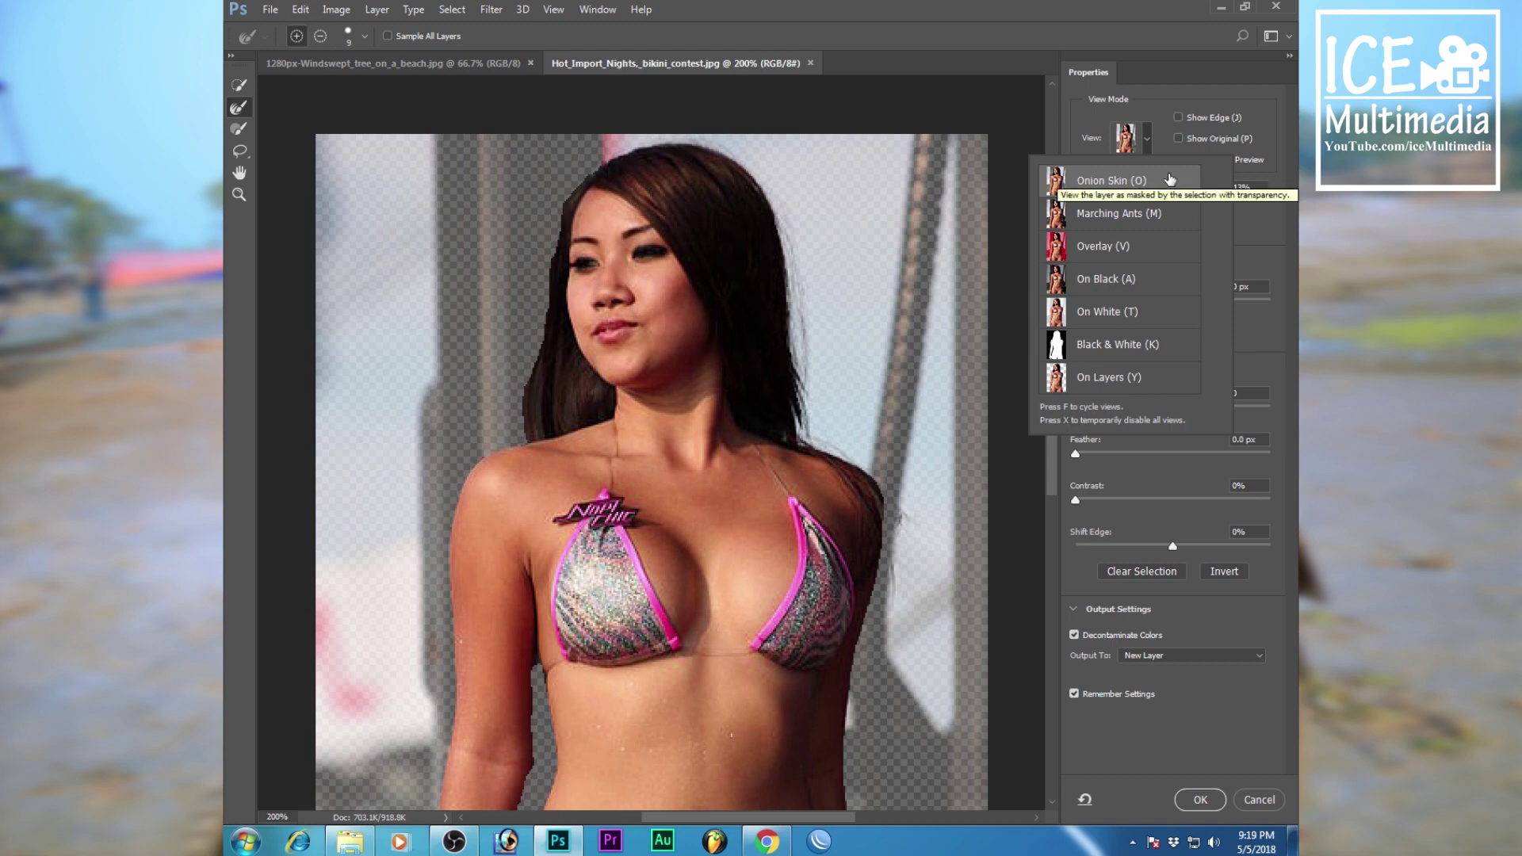
left_click(1078, 178)
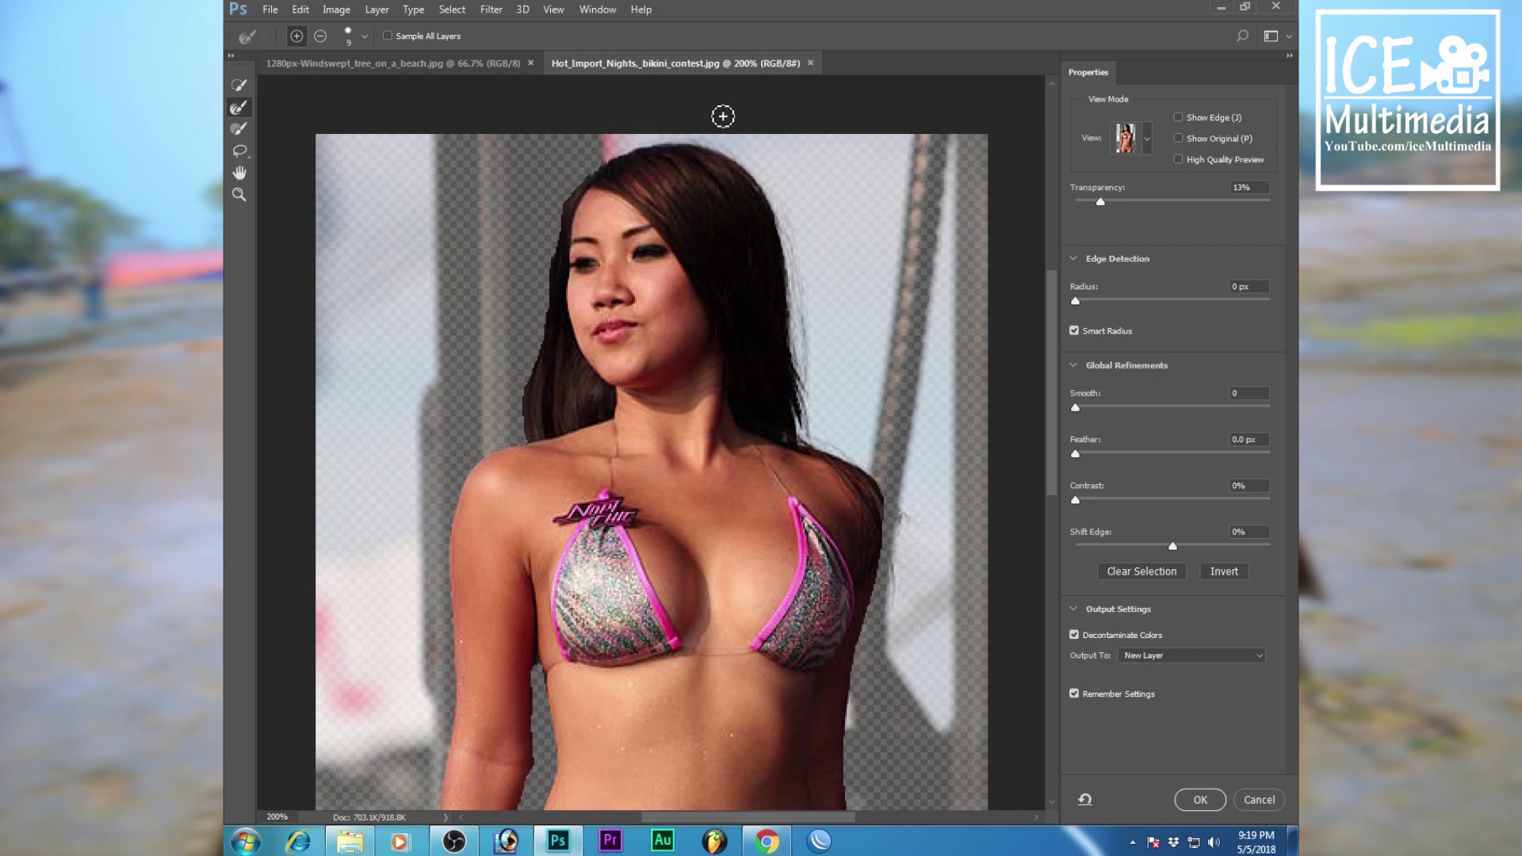
left_click(242, 111)
left_click_drag(797, 389, 803, 452)
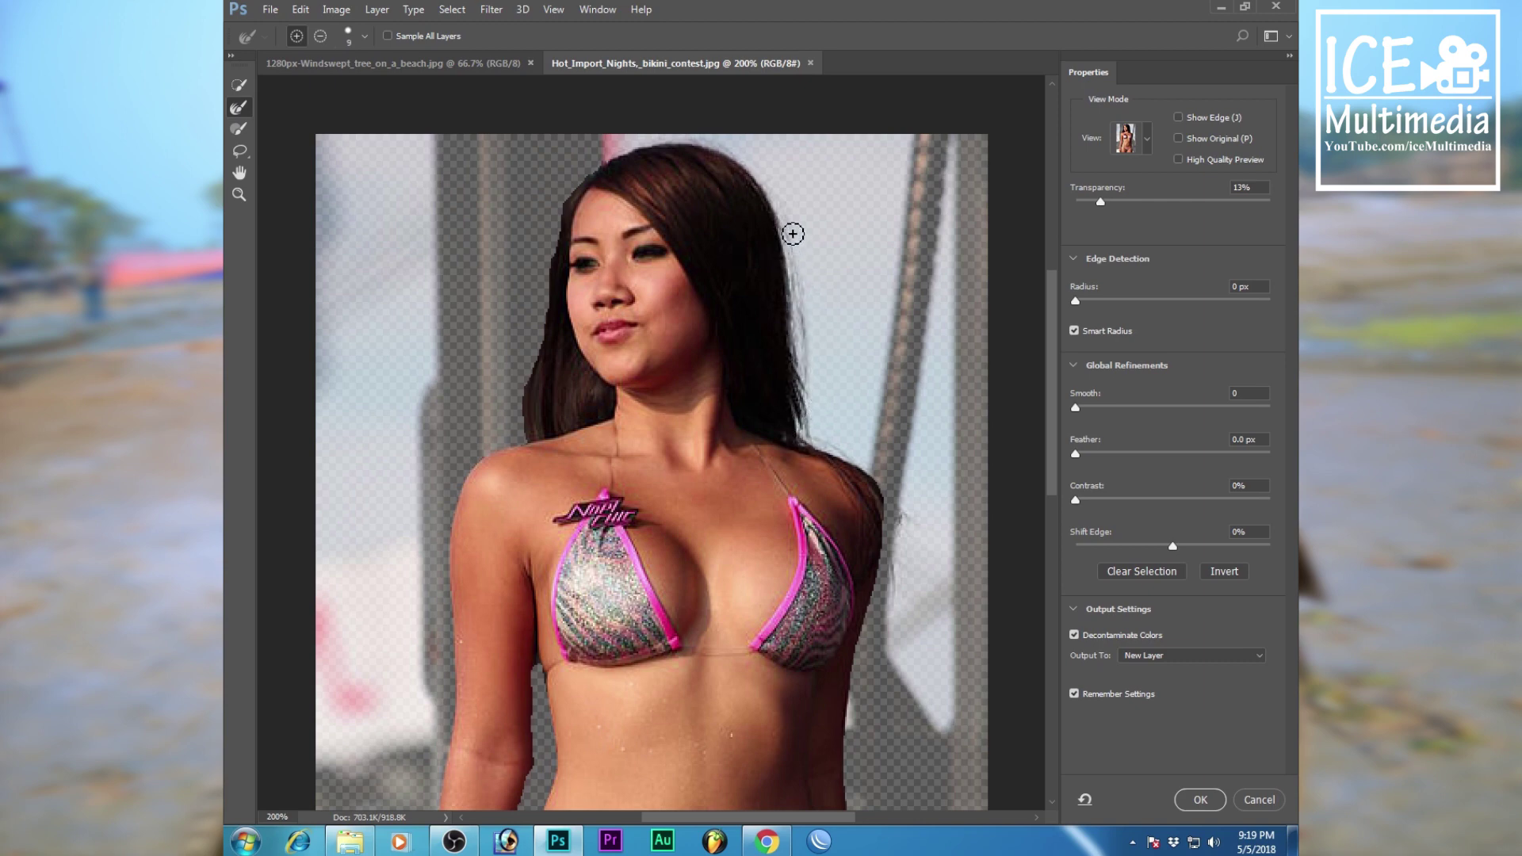
left_click_drag(794, 234, 802, 391)
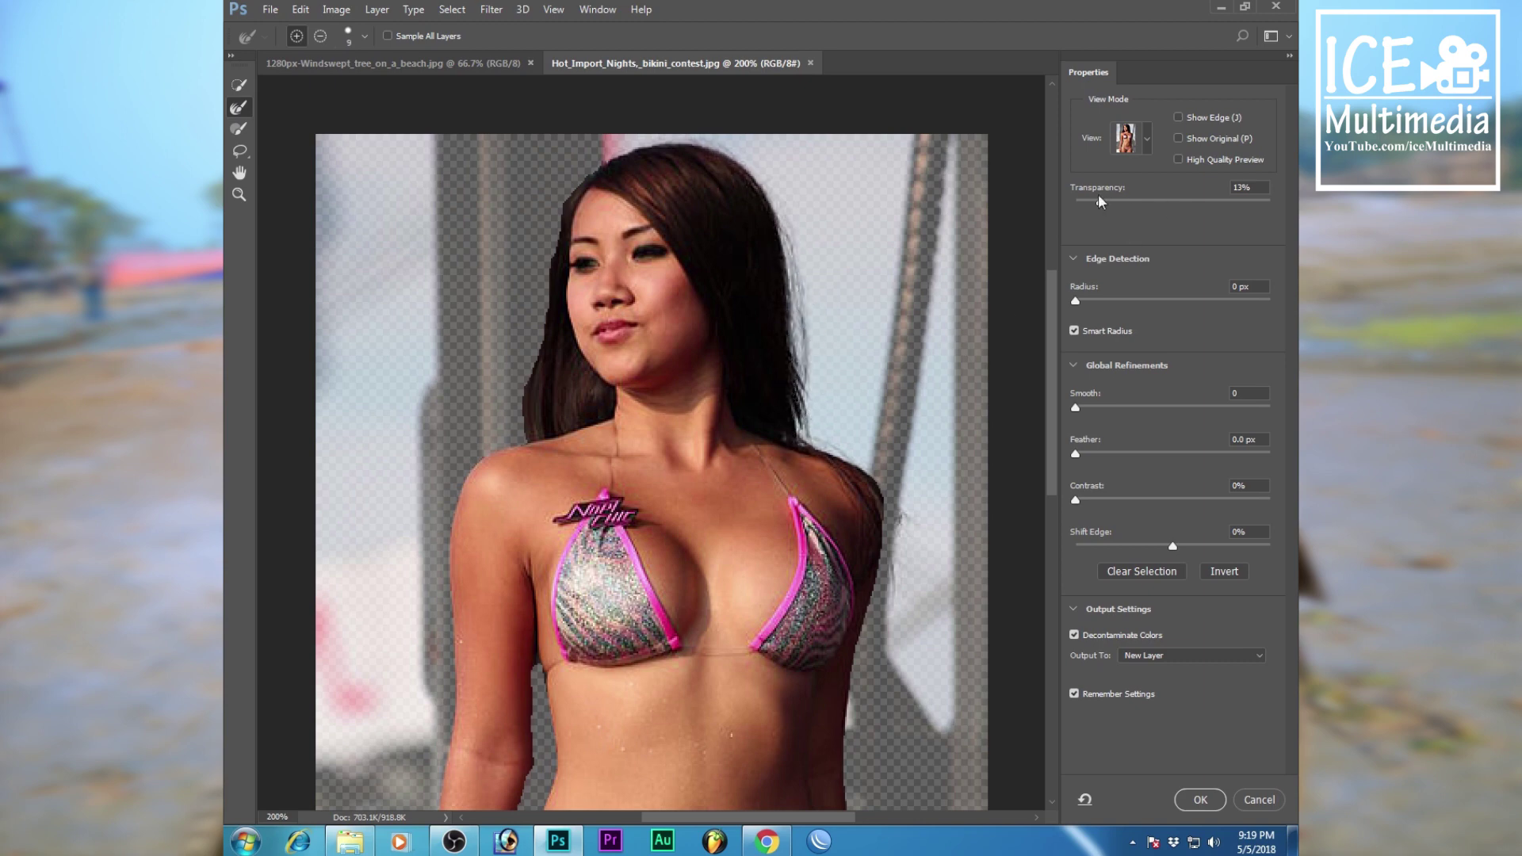
Set preview transparency to about 28% and refine the hair edge on the left side
mouse_move(1098, 200)
left_mouse_down()
mouse_move(1160, 218)
mouse_move(1116, 213)
mouse_move(1146, 209)
left_mouse_up()
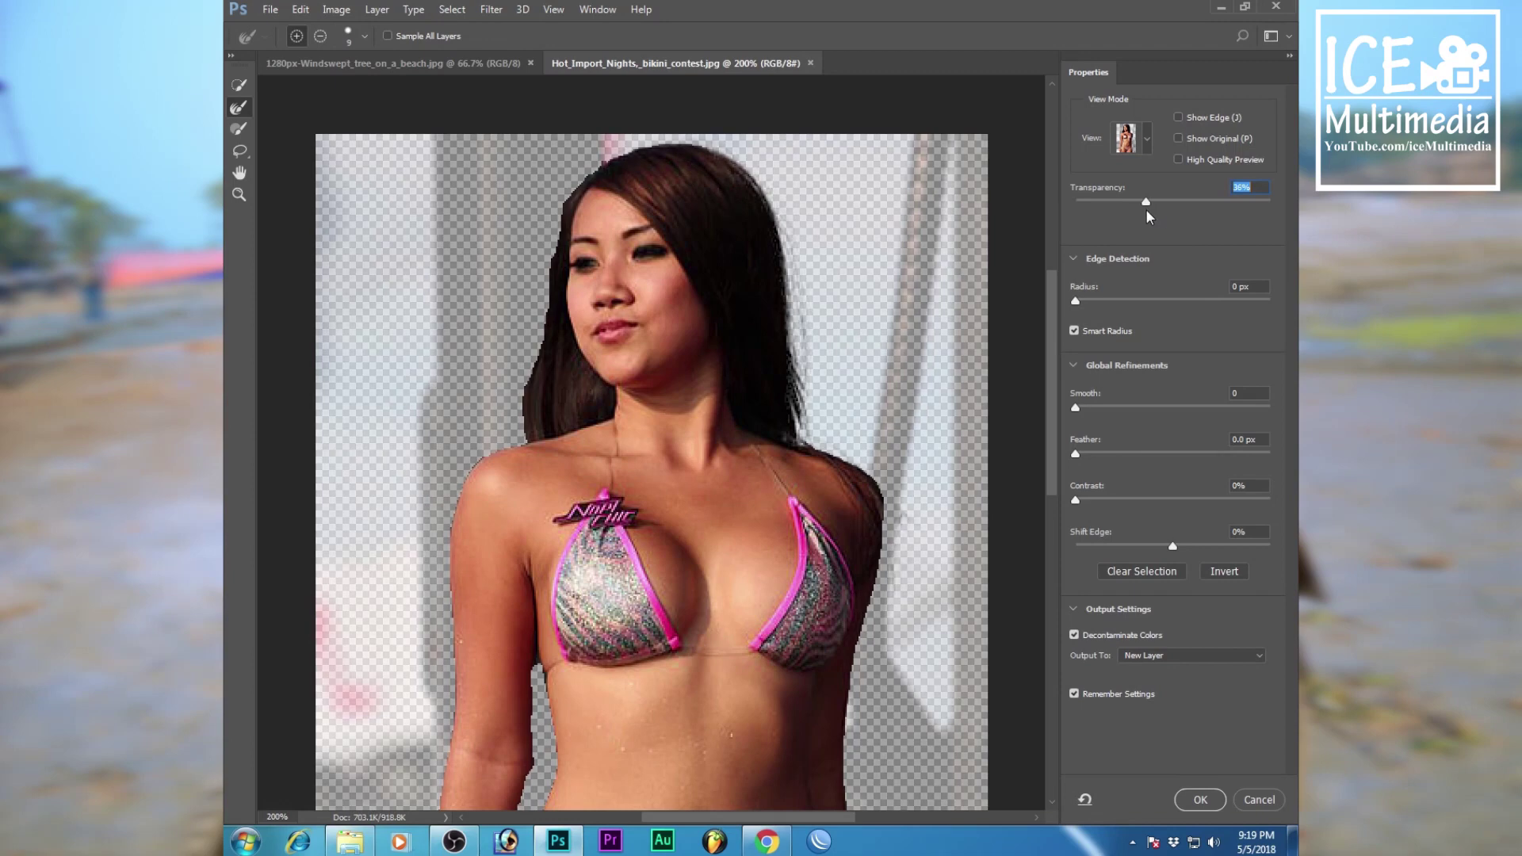
left_click_drag(1146, 208, 1131, 213)
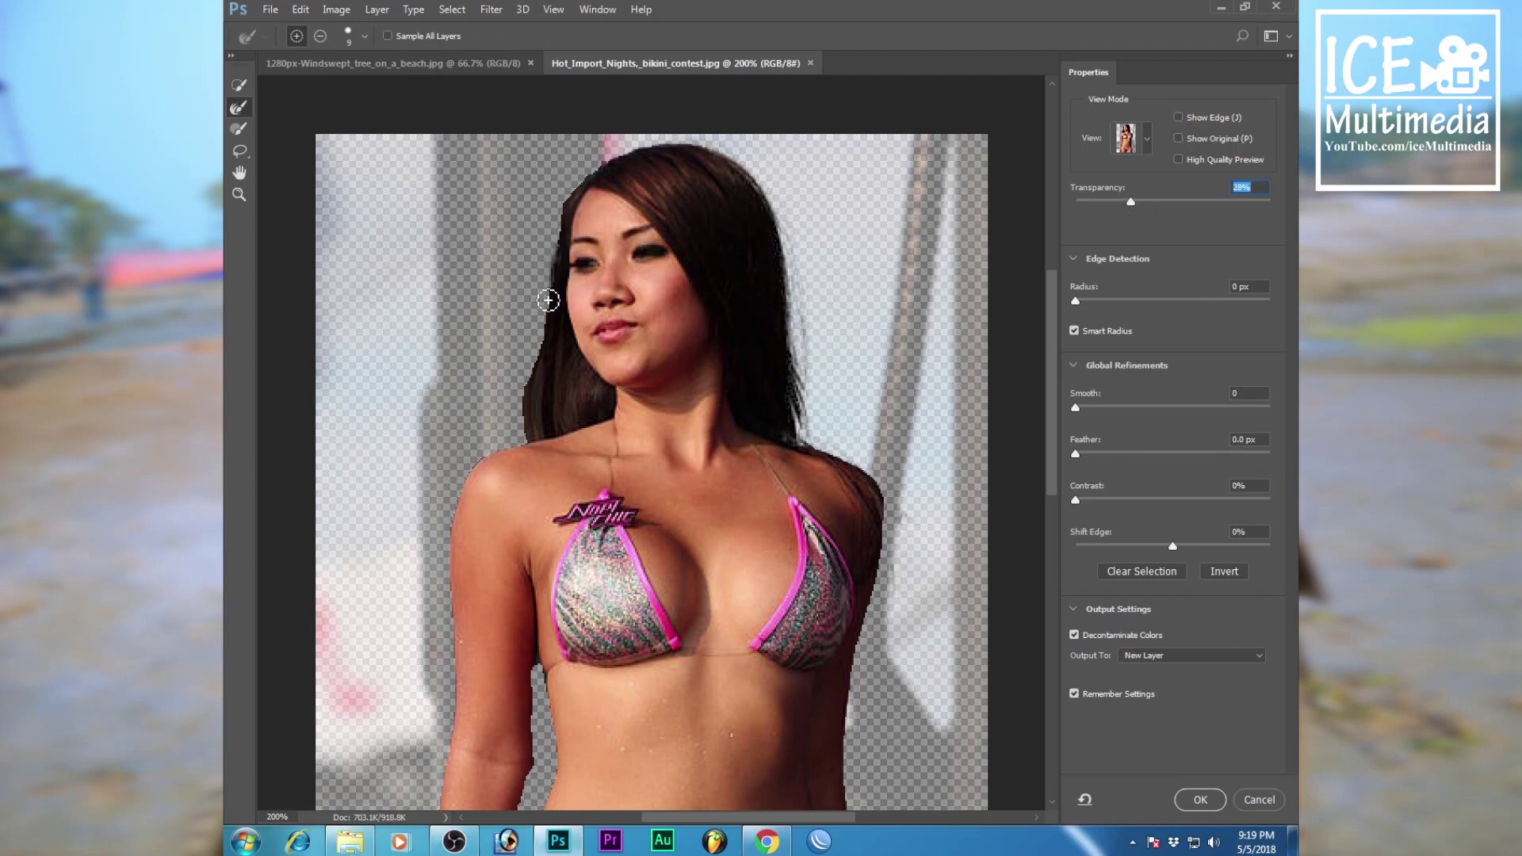
left_click_drag(549, 301, 525, 441)
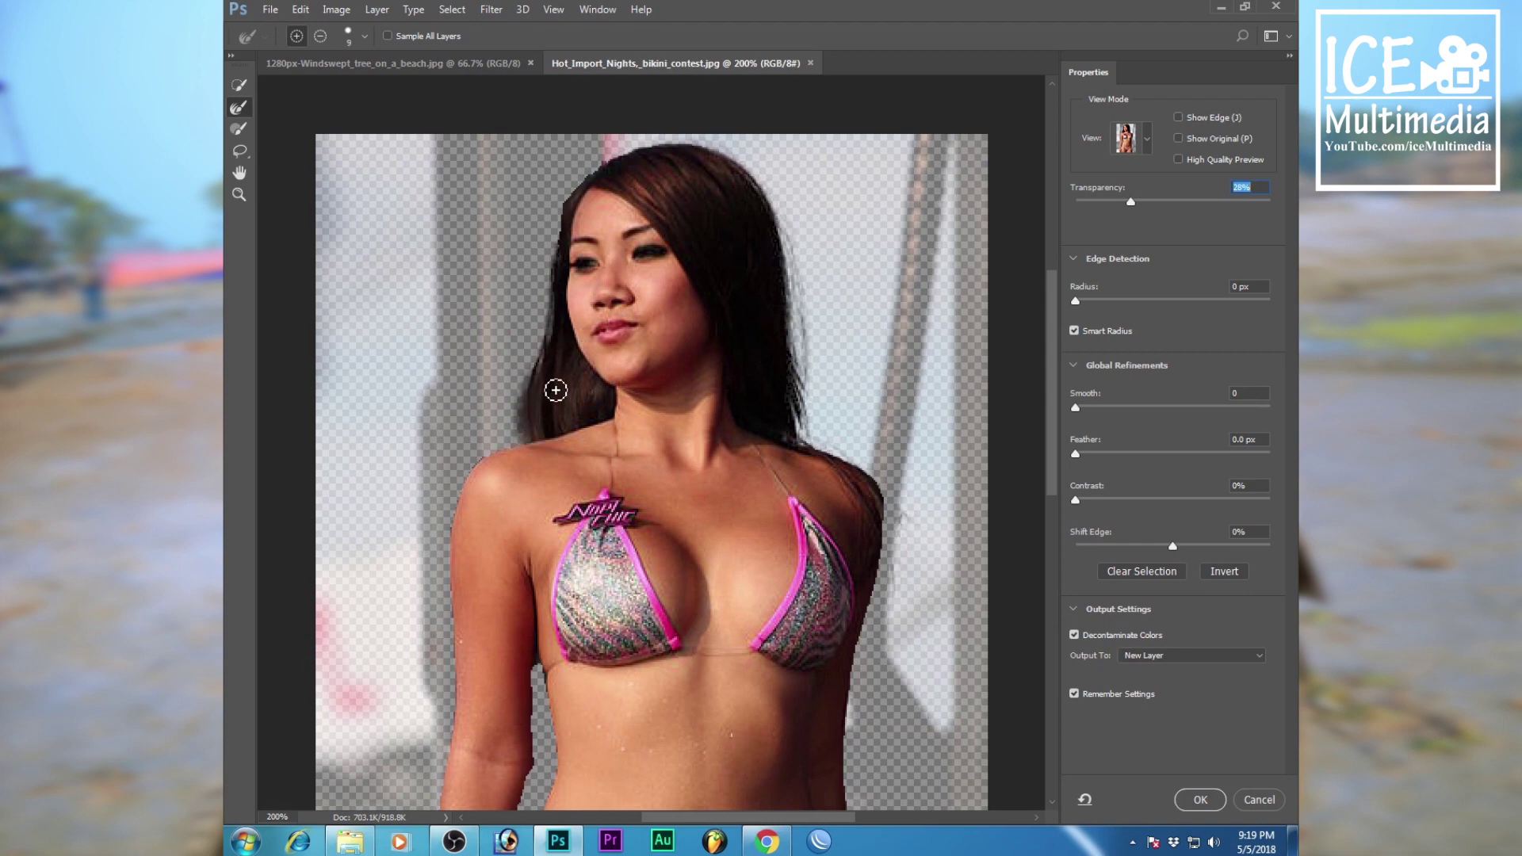
mouse_move(547, 346)
left_mouse_down()
mouse_move(534, 408)
mouse_move(551, 428)
left_mouse_up()
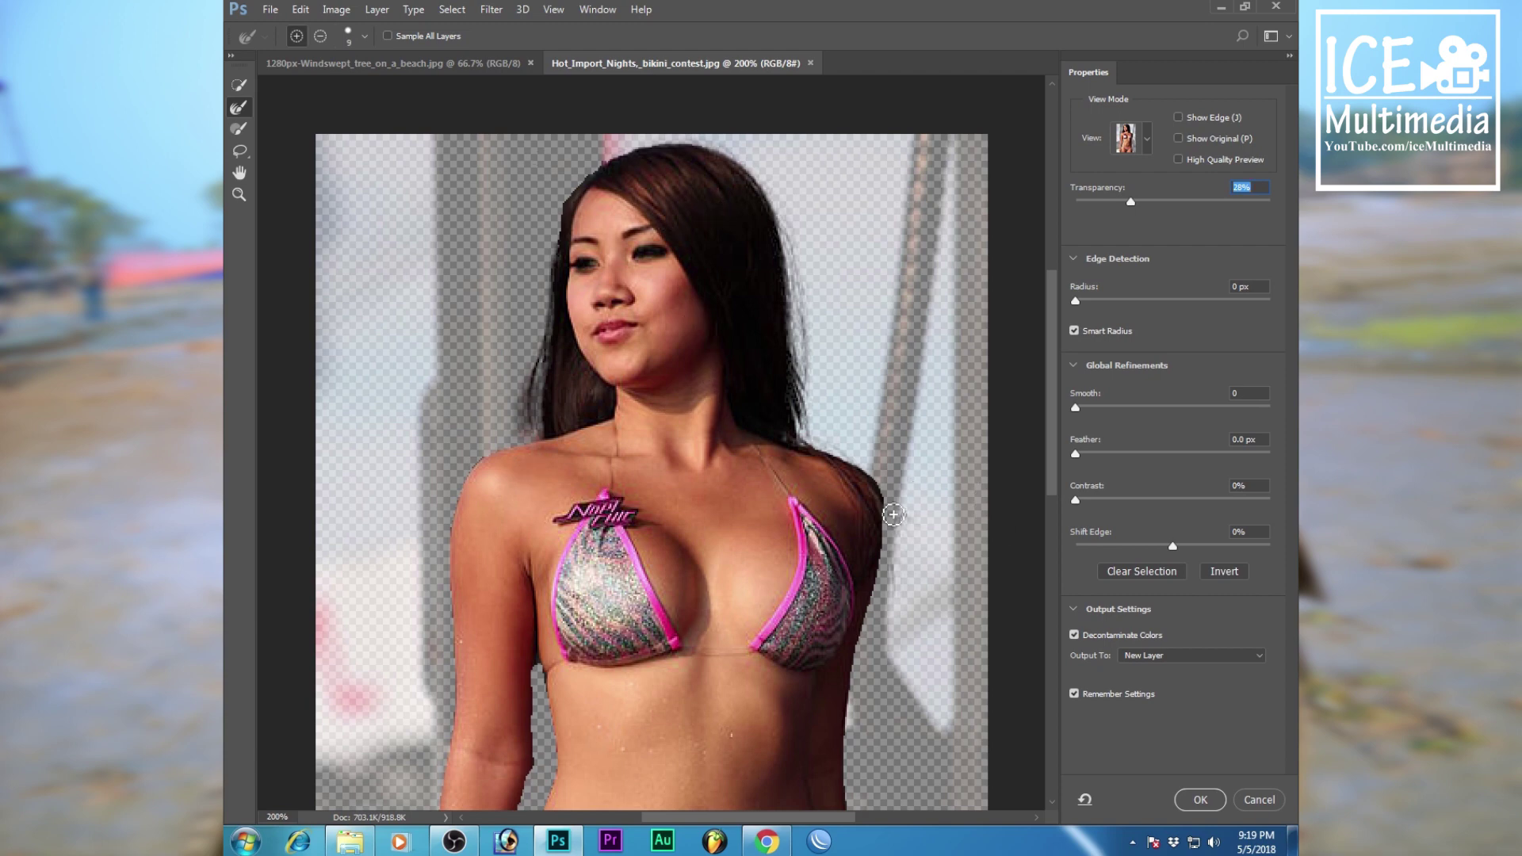
Inspect the torso and lower body, then output the refined cut-out to a new layer
mouse_move(842, 623)
left_mouse_down()
mouse_move(789, 357)
mouse_move(805, 229)
mouse_move(841, 452)
mouse_move(811, 532)
left_mouse_up()
left_click_drag(677, 514, 826, 184)
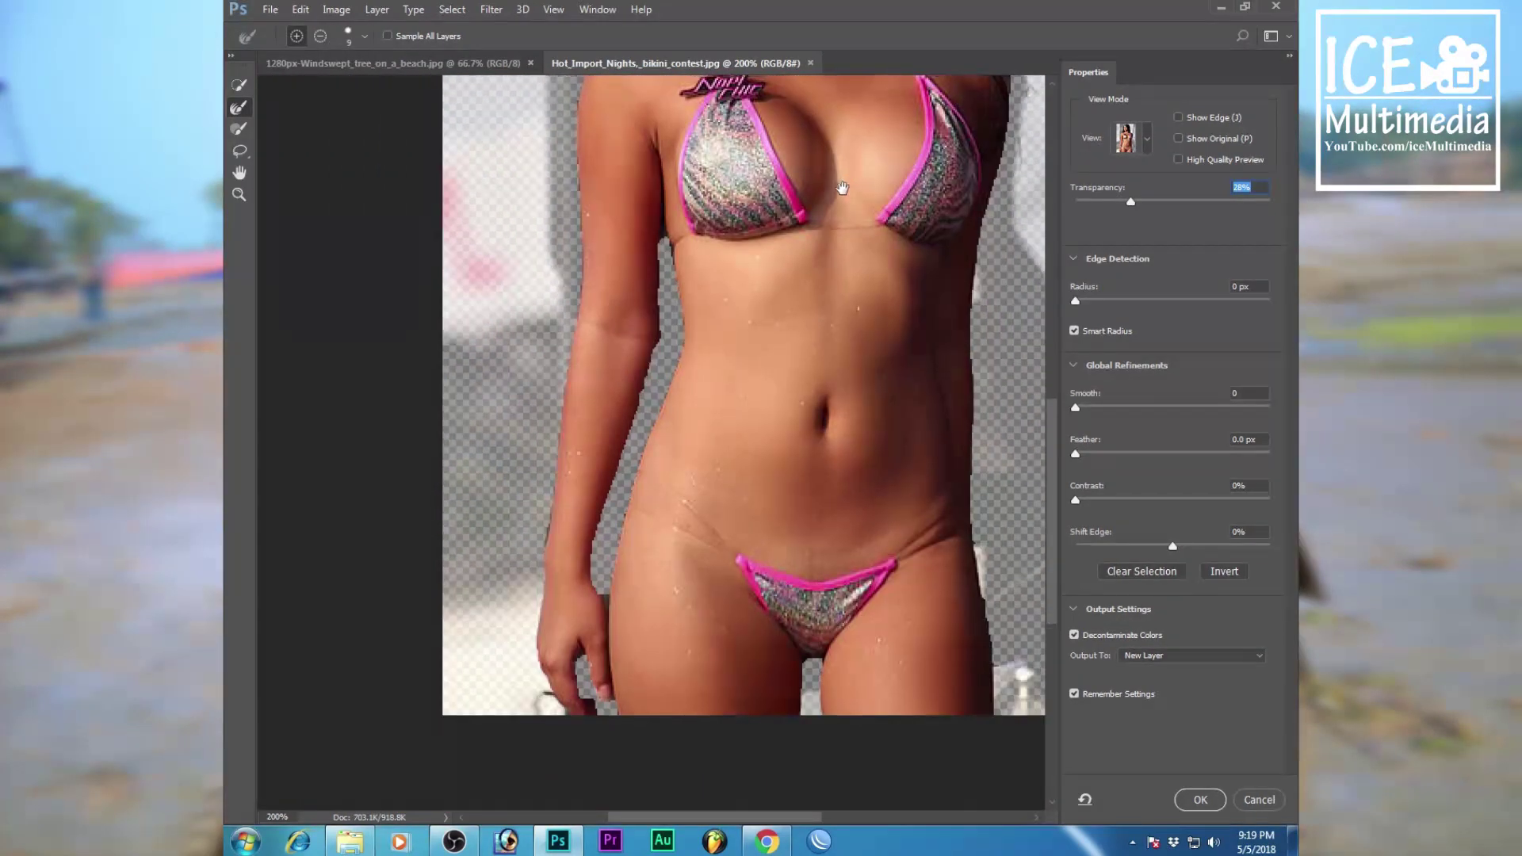
mouse_move(660, 329)
left_mouse_down()
mouse_move(740, 436)
mouse_move(703, 589)
left_mouse_up()
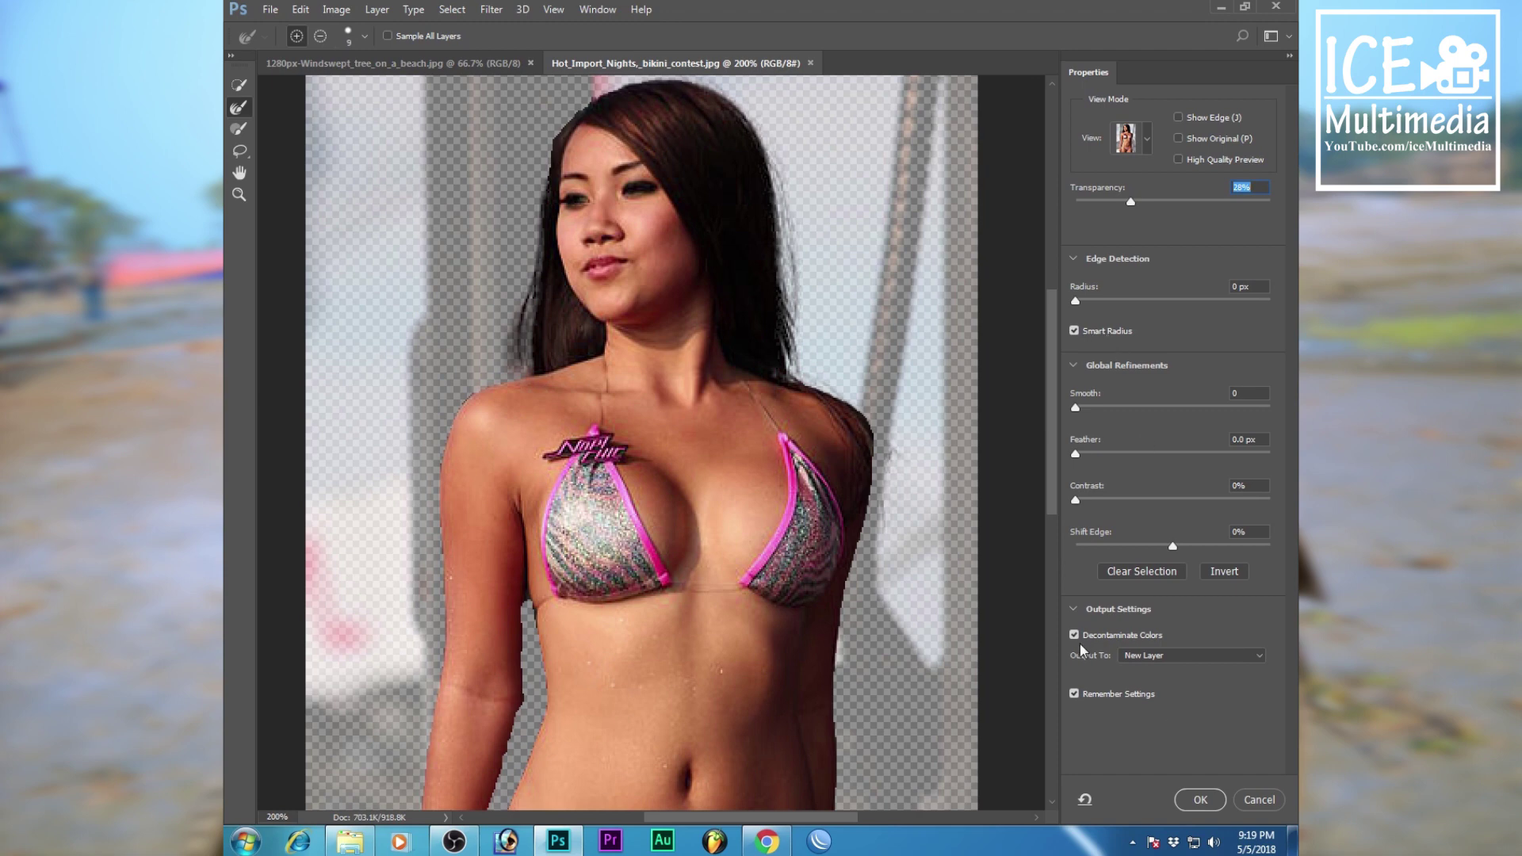
left_click(1174, 653)
left_click(1141, 688)
left_click(1198, 800)
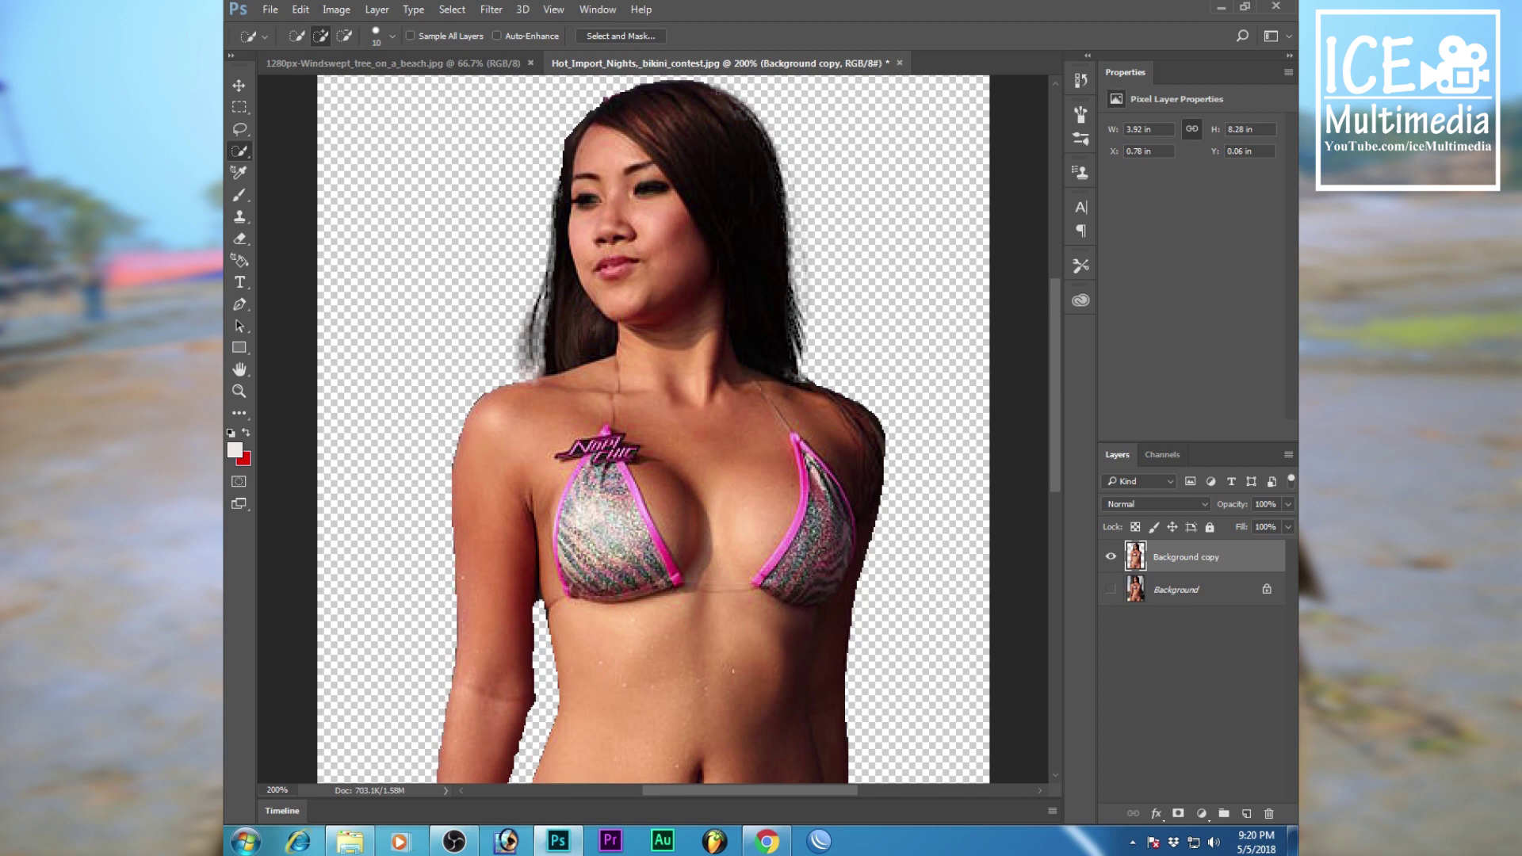
left_click_drag(1058, 458, 1053, 424)
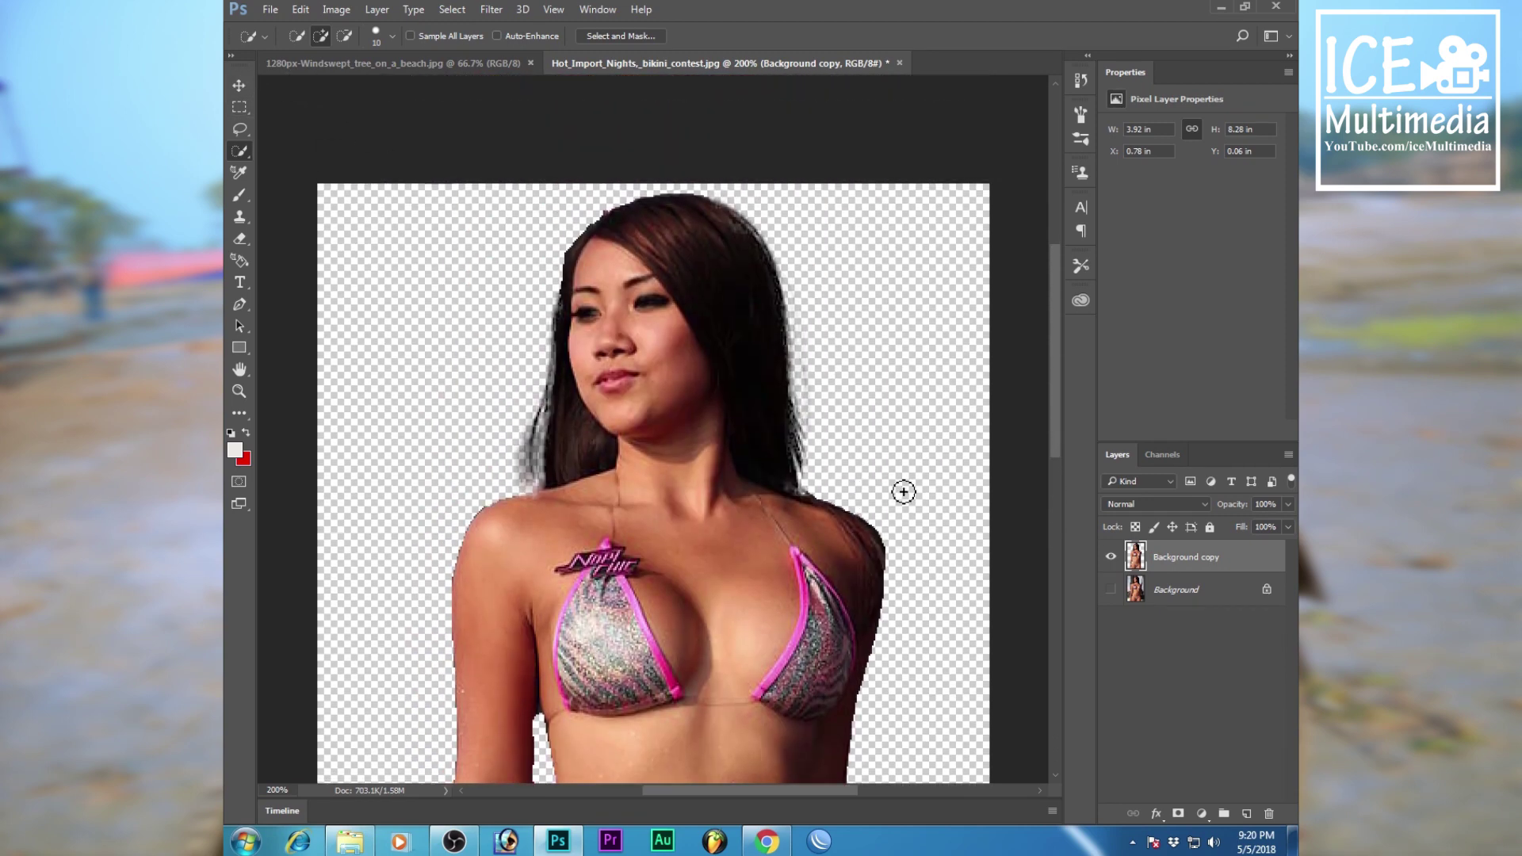
Move the cut-out model layer into the beach picture with the windswept tree
left_click(240, 87)
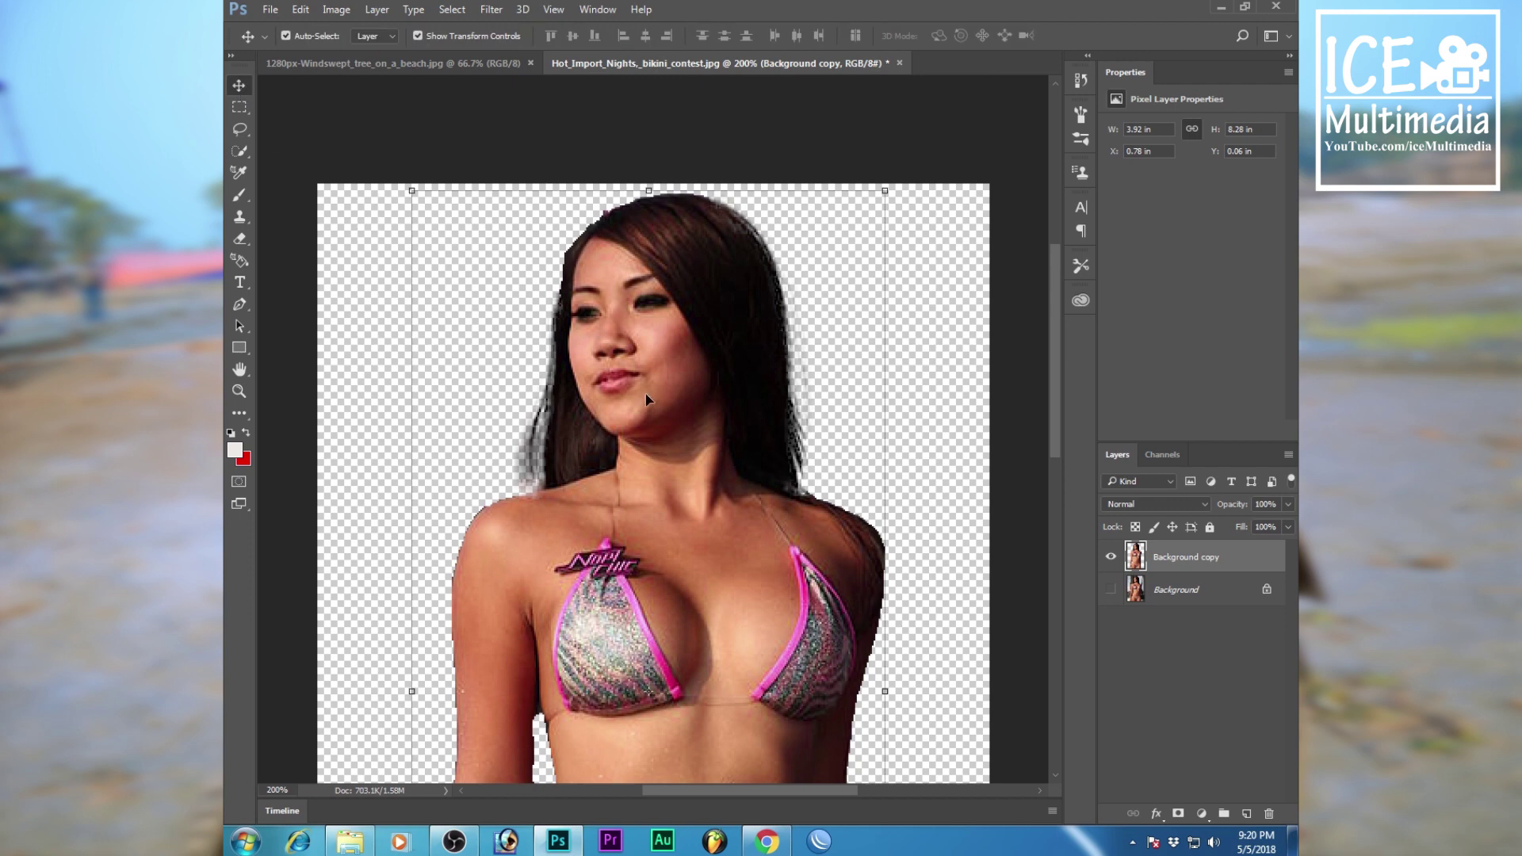
left_click_drag(660, 402, 459, 46)
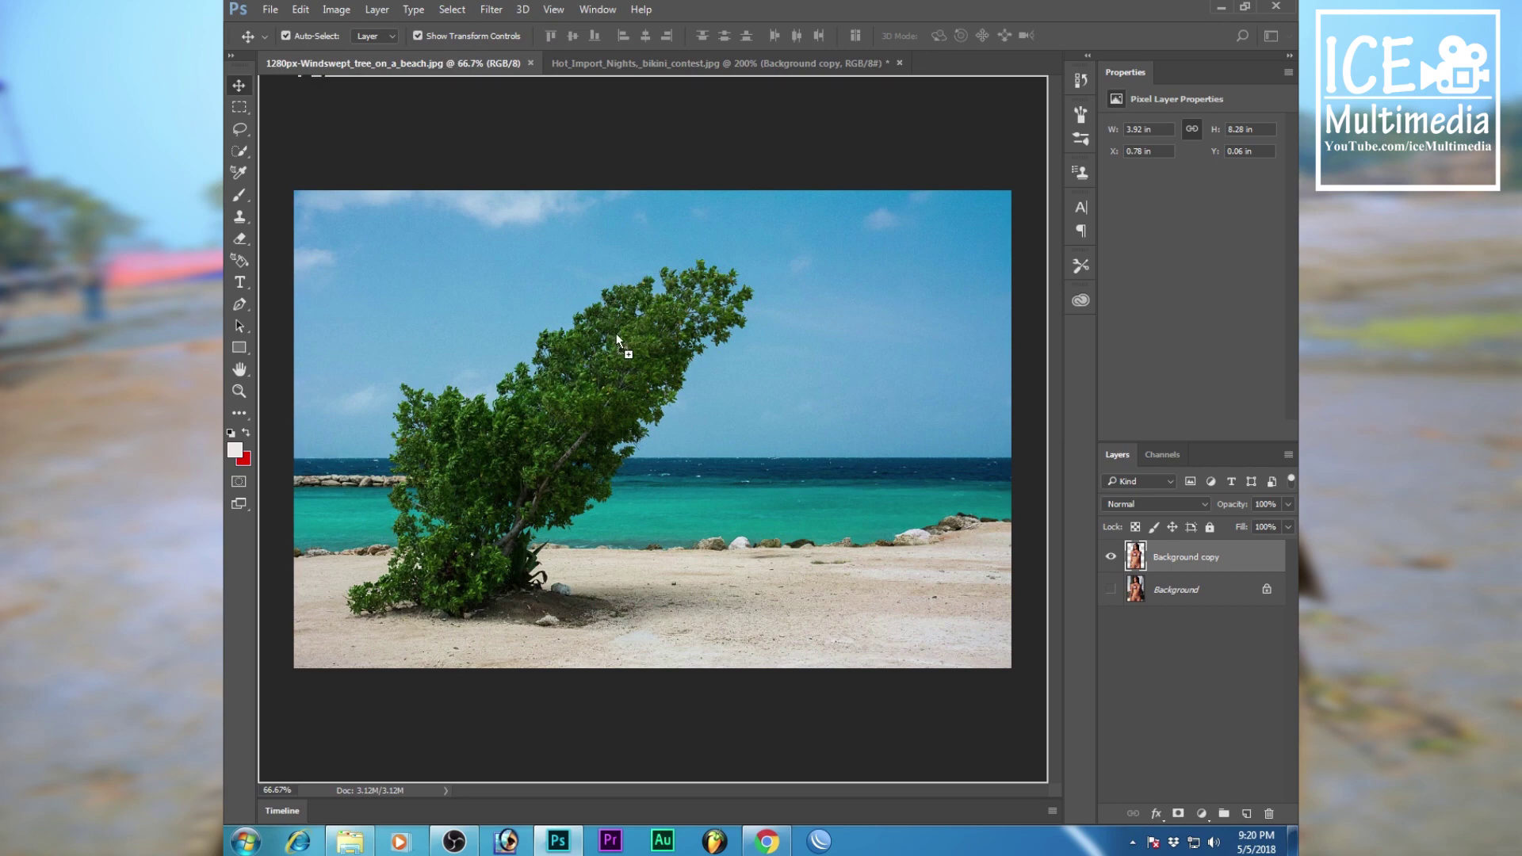
mouse_move(459, 52)
left_mouse_down()
mouse_move(624, 401)
mouse_move(674, 462)
left_mouse_up()
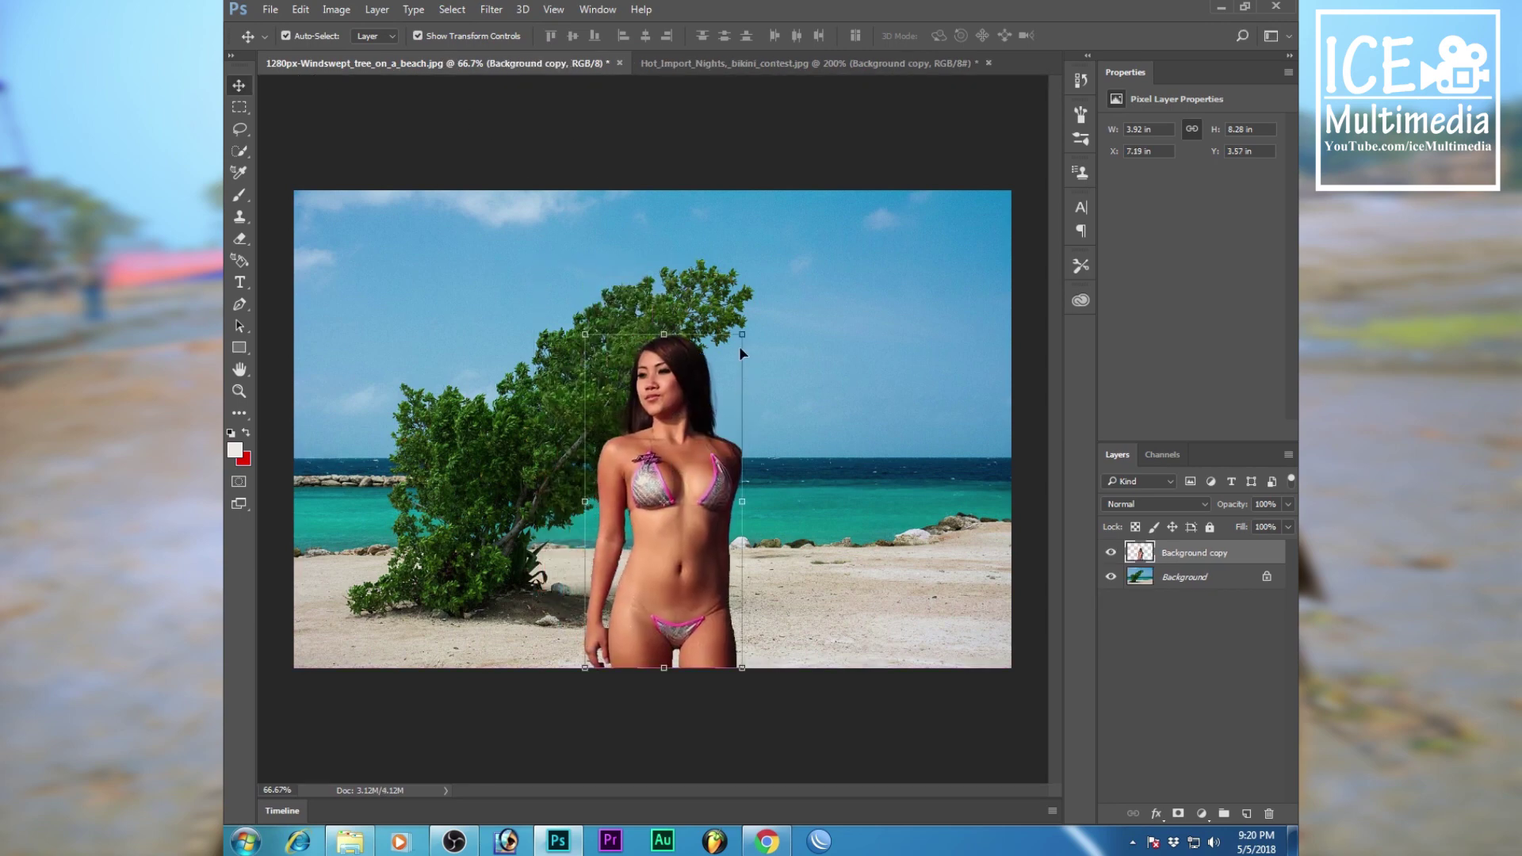
Scale the model to about 134%, shift her right of the tree and commit the transform
left_click_drag(740, 336, 794, 221)
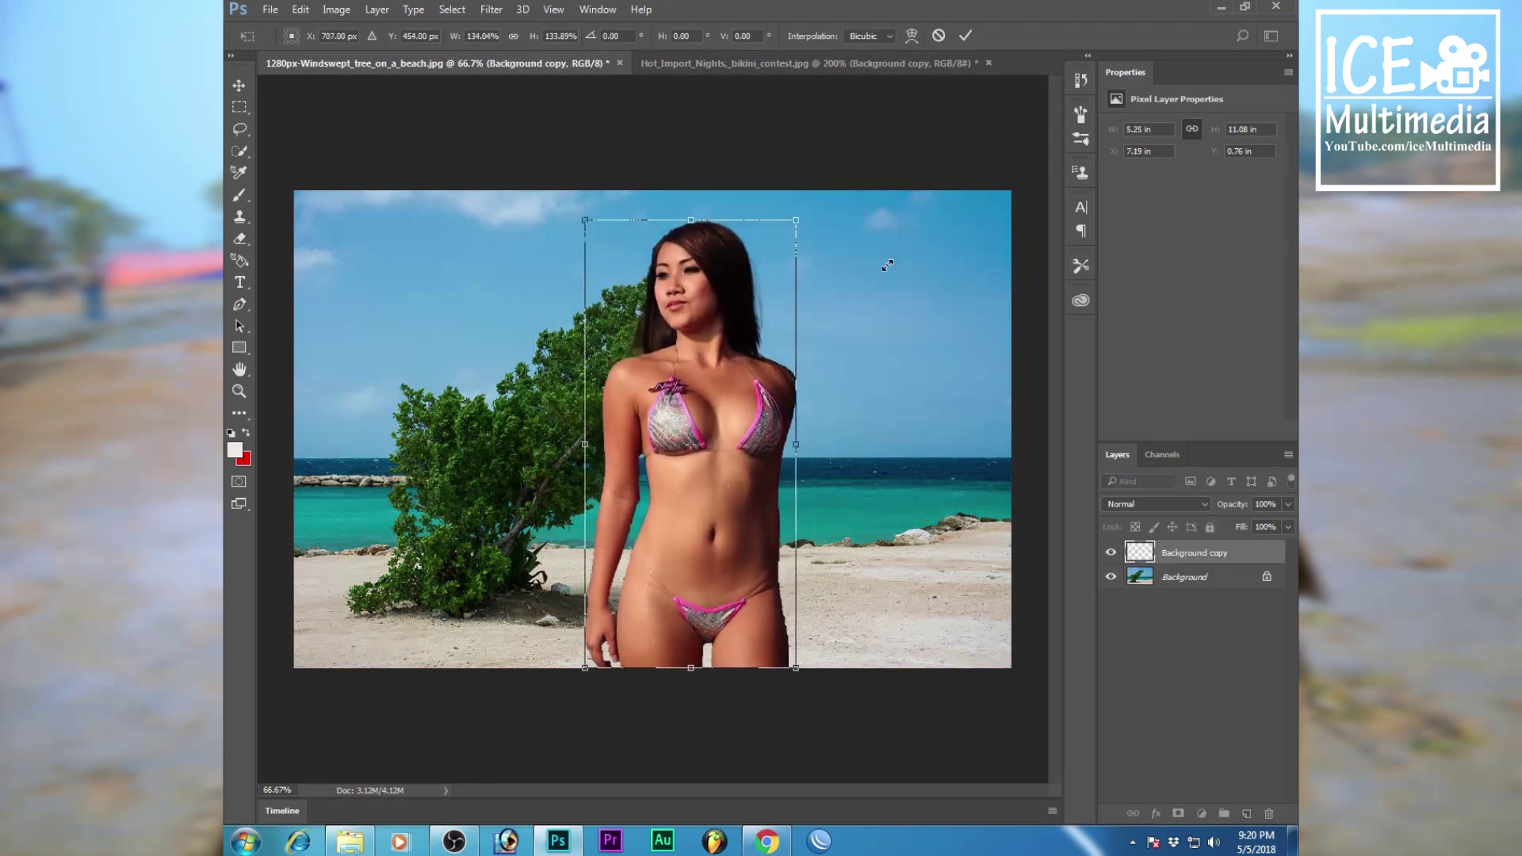
left_click_drag(702, 446, 825, 454)
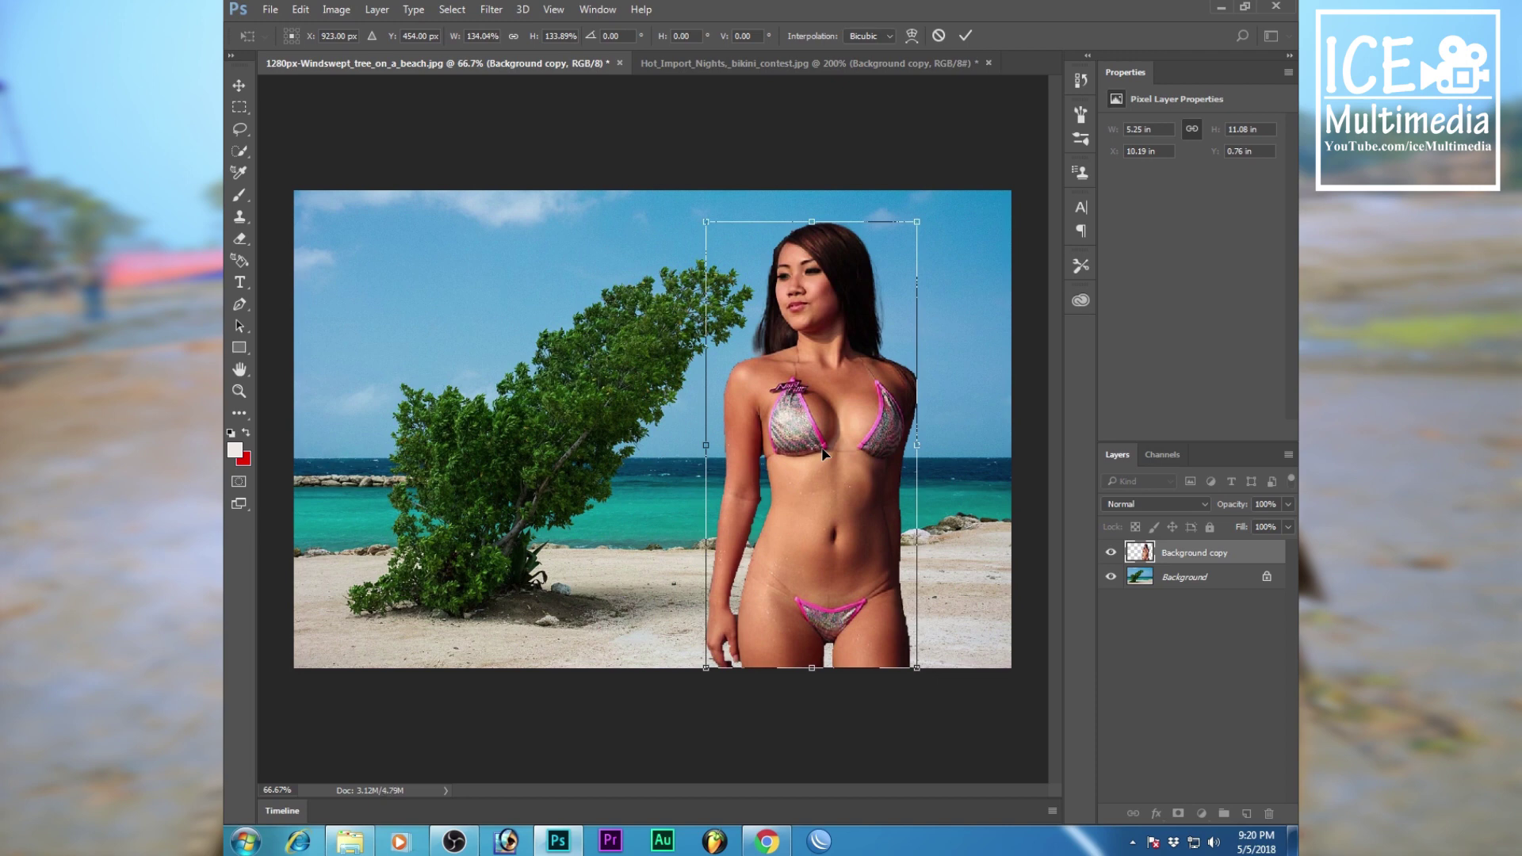
key("Return")
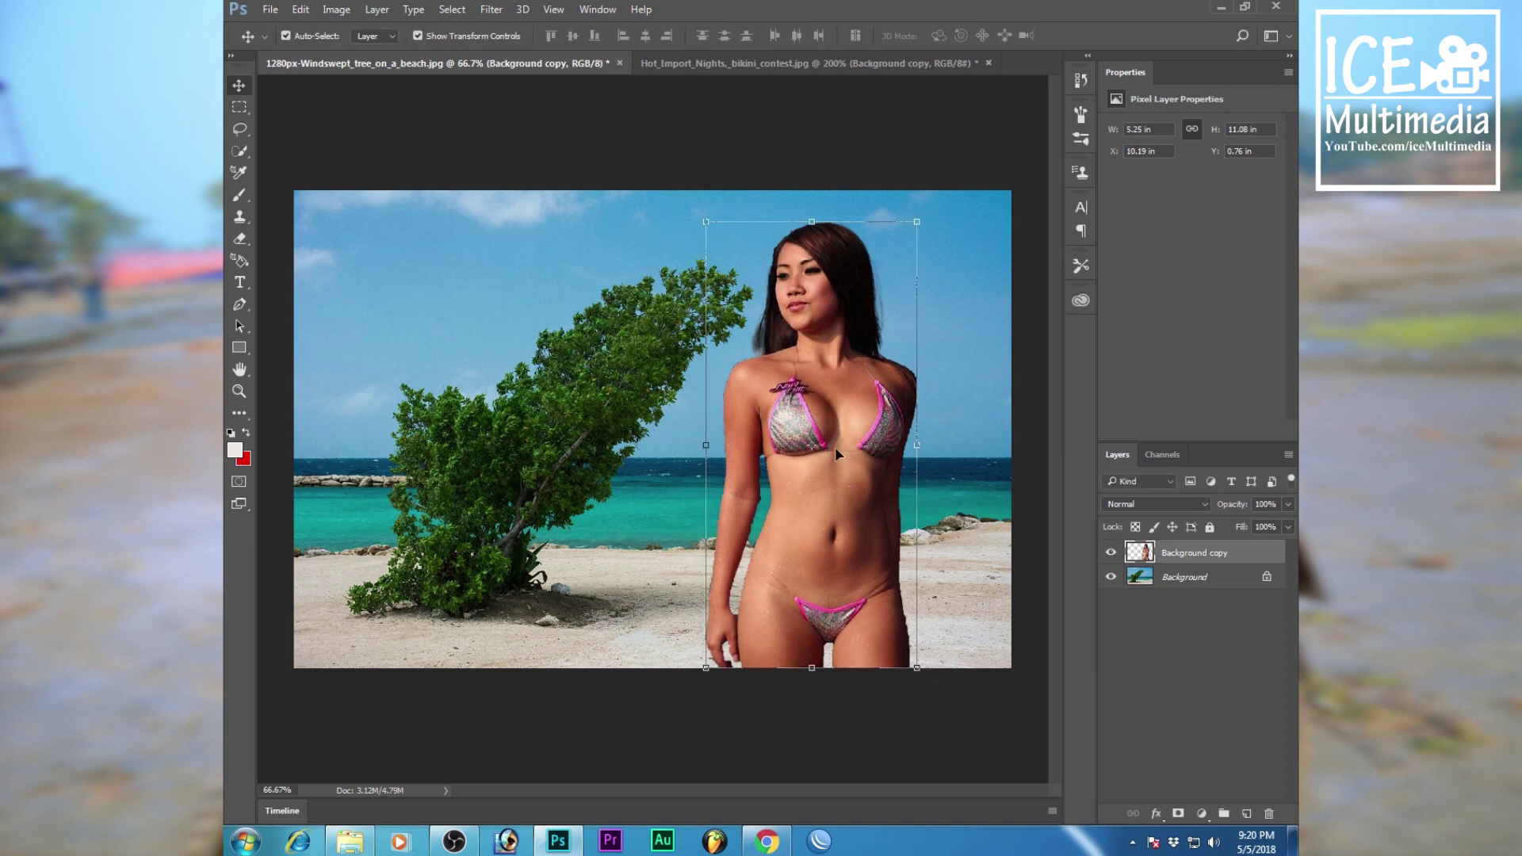
left_click(239, 133)
With the Polygonal Lasso, start outlining the leftover beach strip down the model's arm edge
right_click(239, 133)
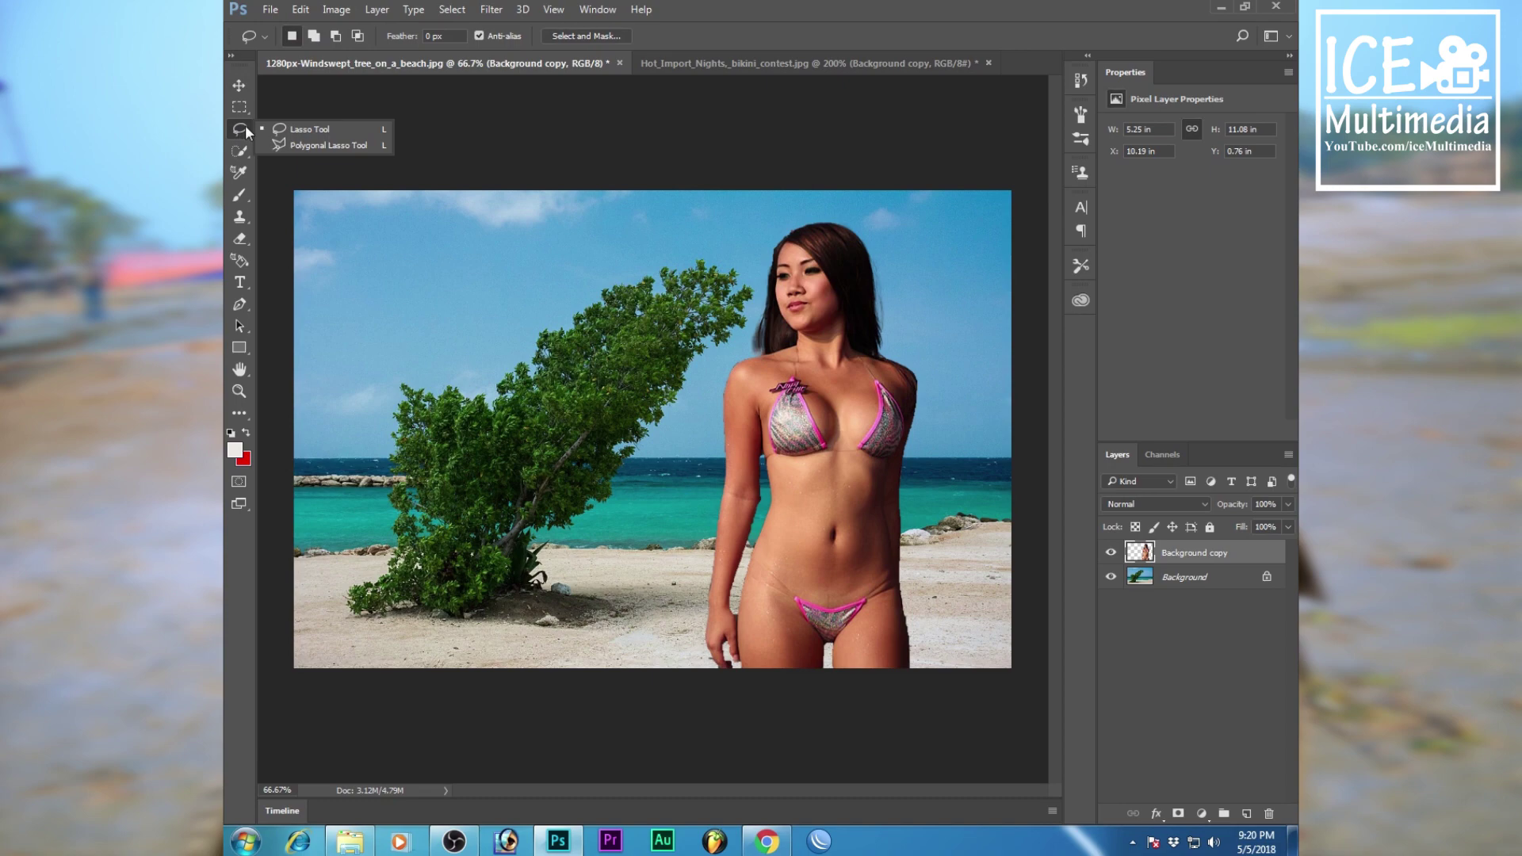
left_click(306, 147)
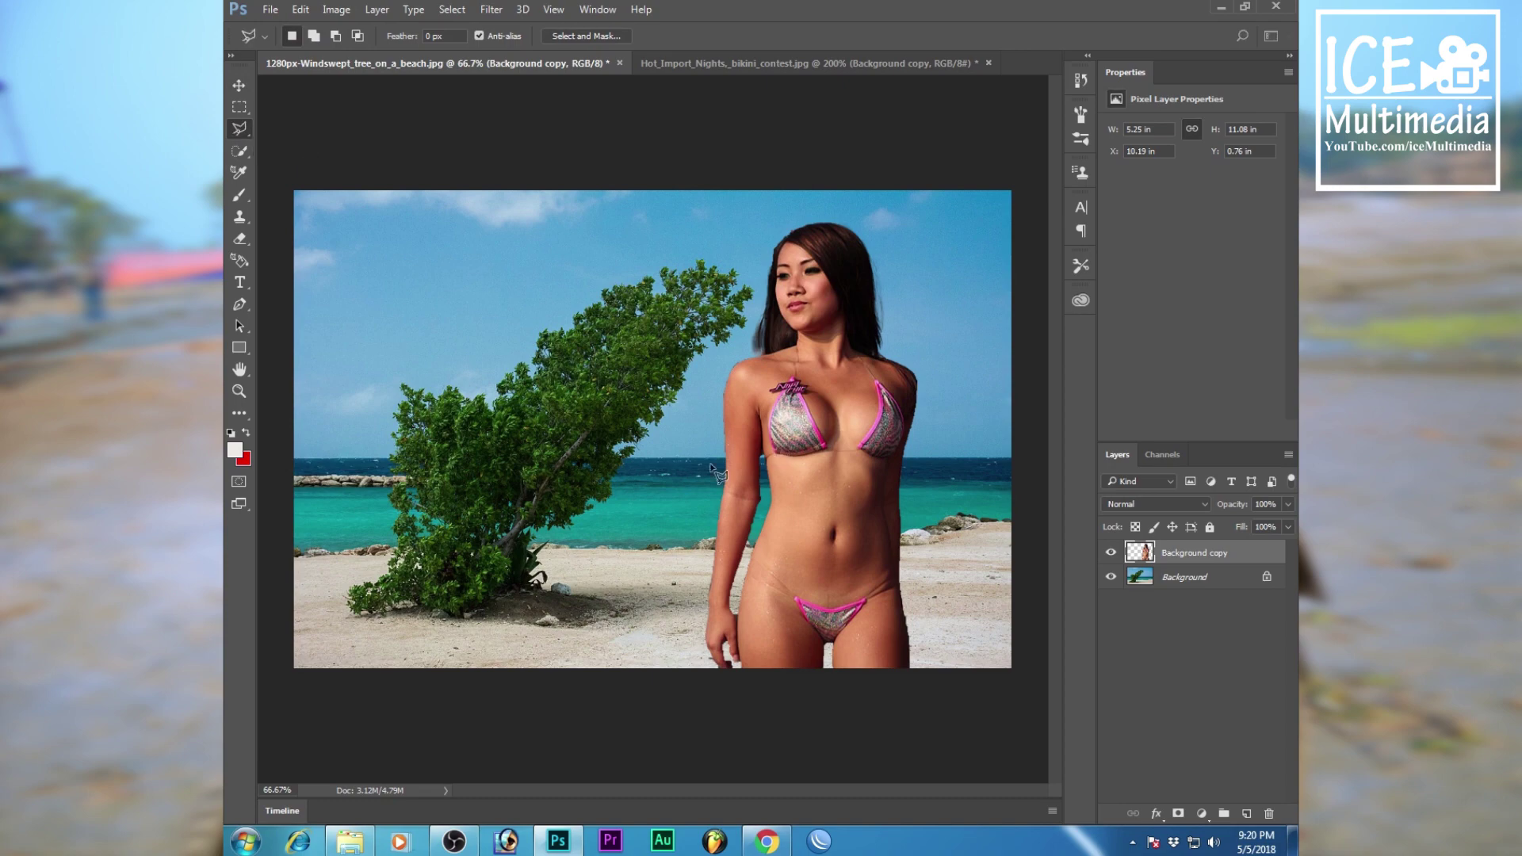
scroll(714, 471, "up", 4)
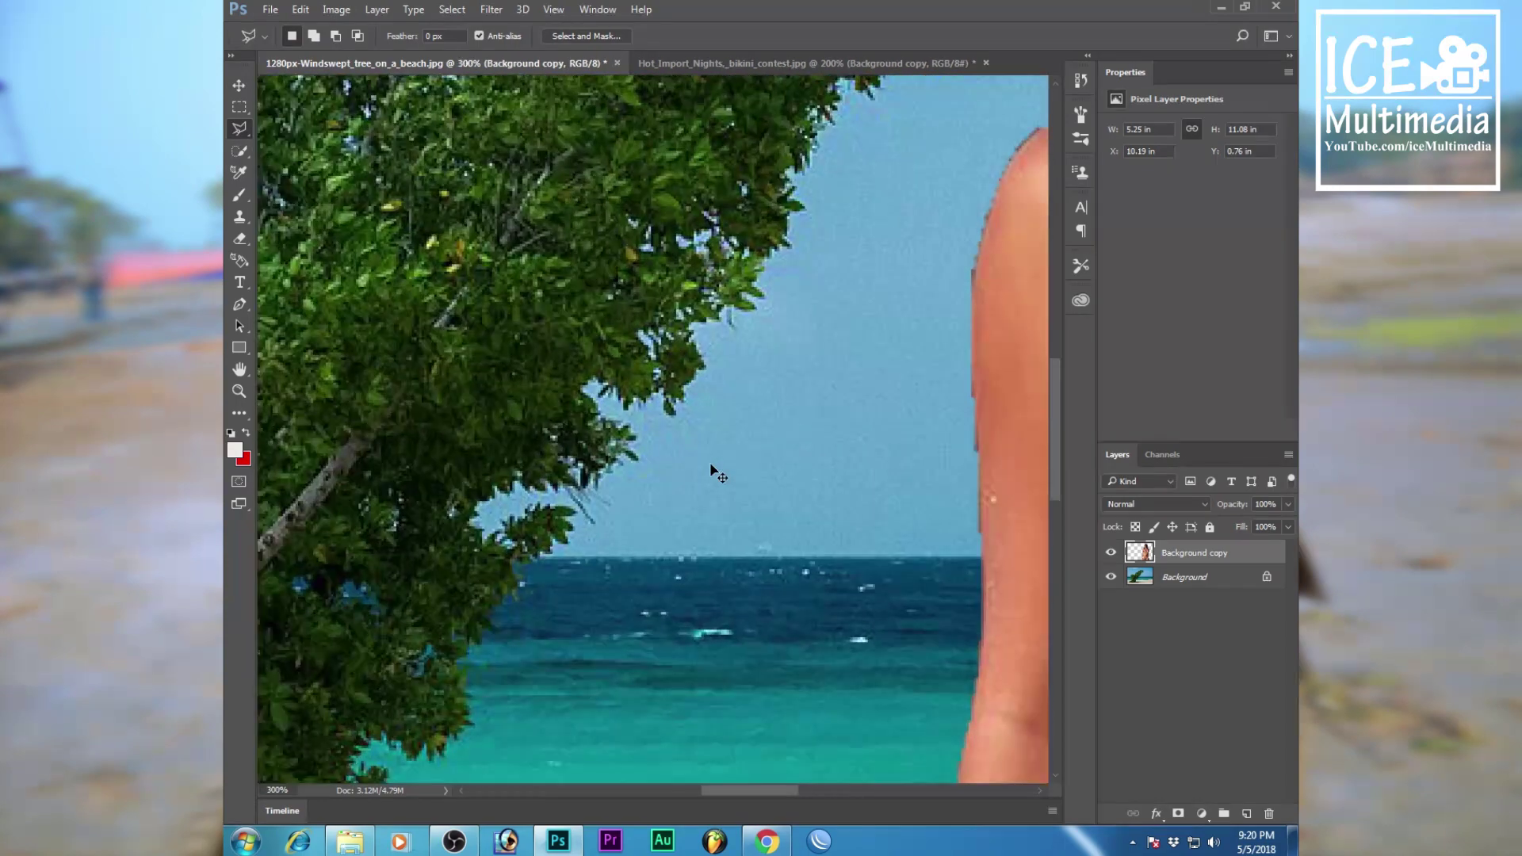
mouse_move(841, 446)
left_mouse_down()
mouse_move(555, 367)
mouse_move(446, 238)
left_mouse_up()
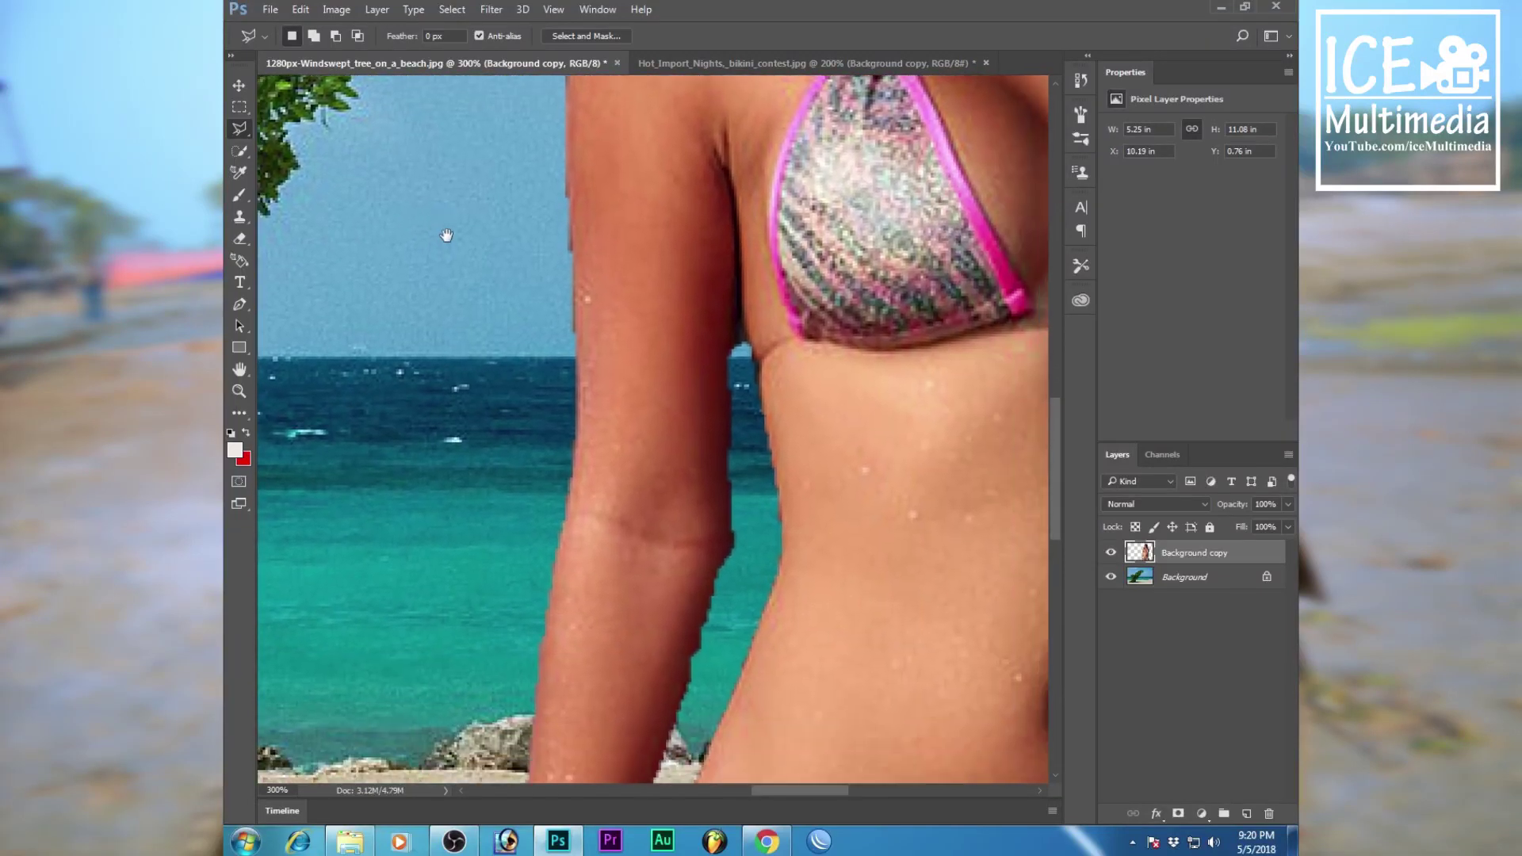
left_click(761, 420)
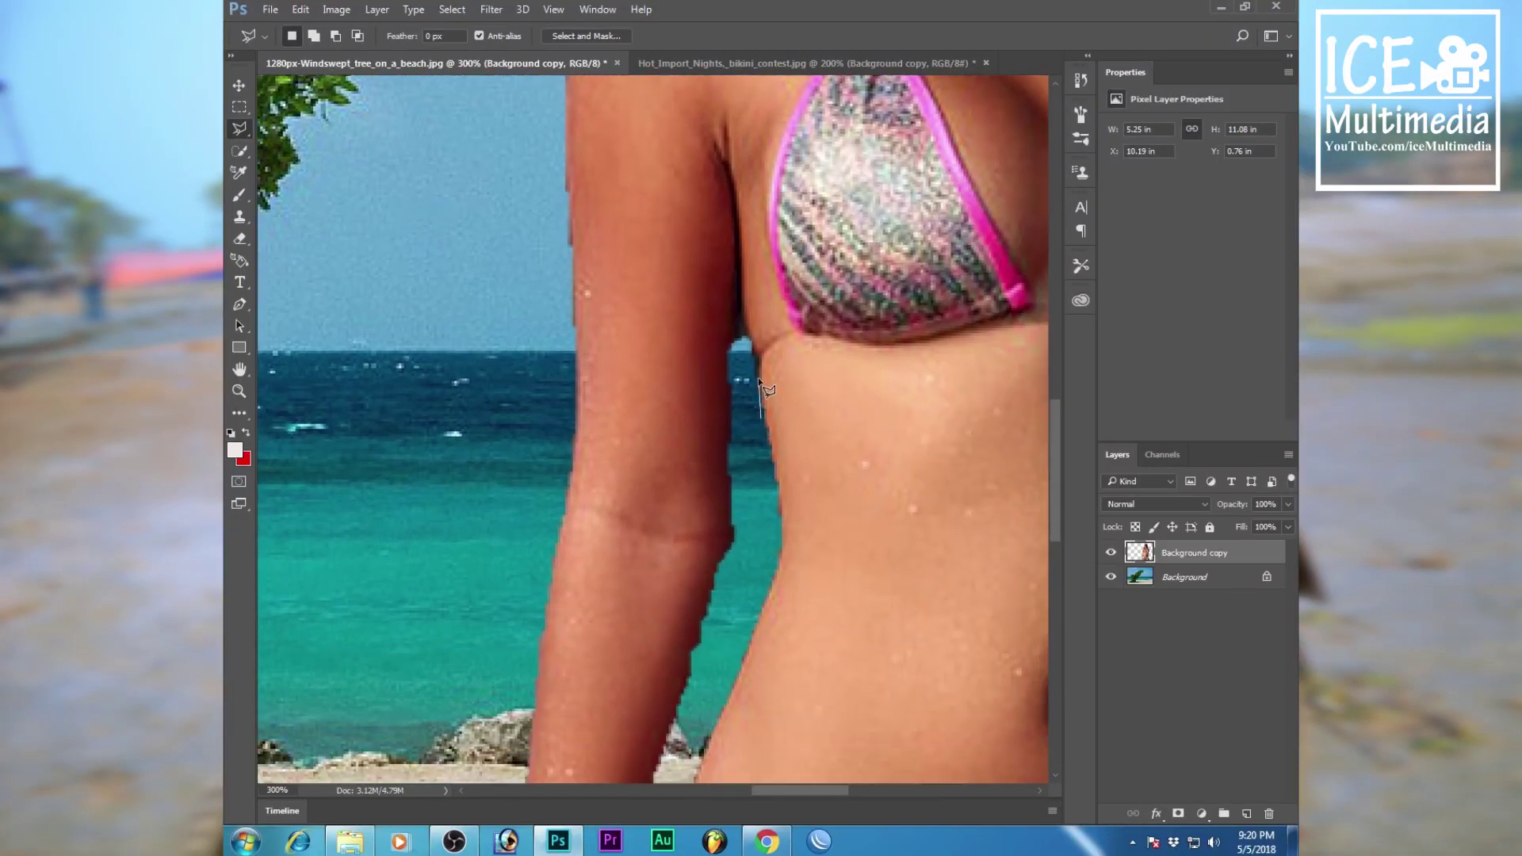
left_click(744, 313)
left_click(731, 537)
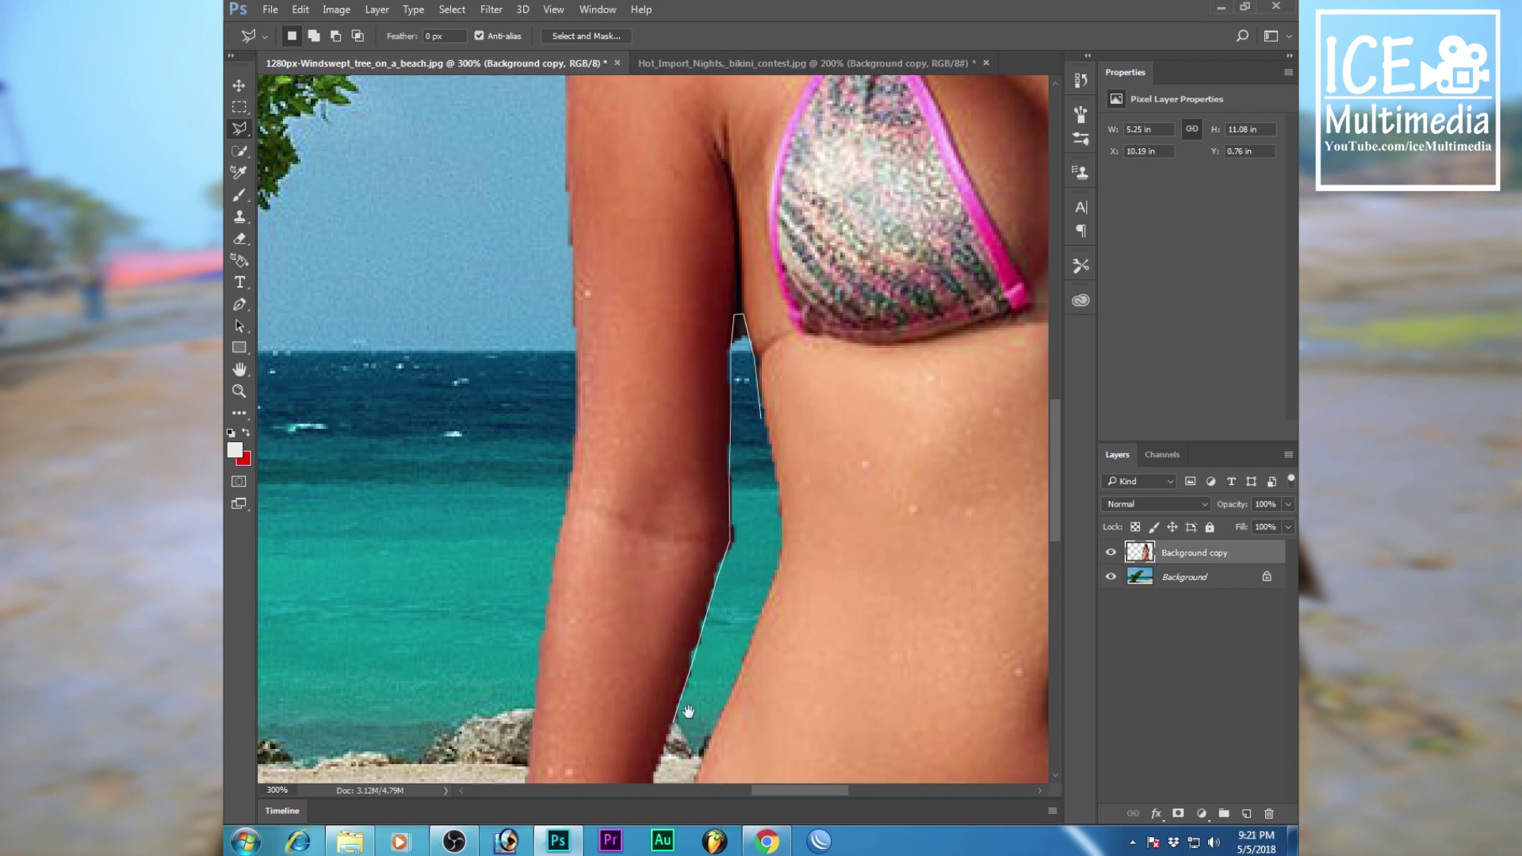
left_click_drag(687, 712, 770, 438)
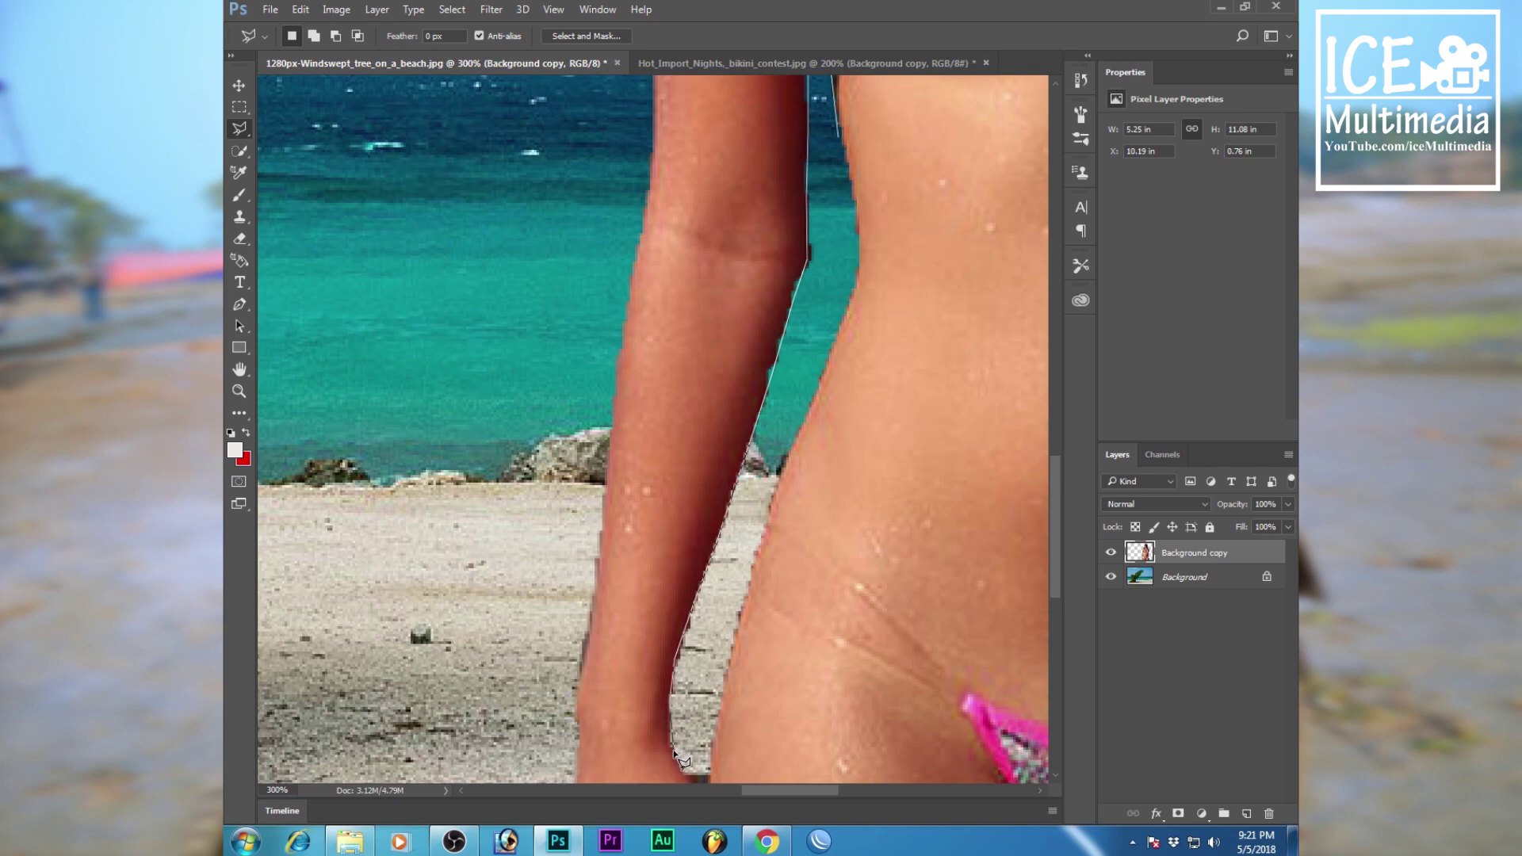
scroll(701, 741, "down", 3)
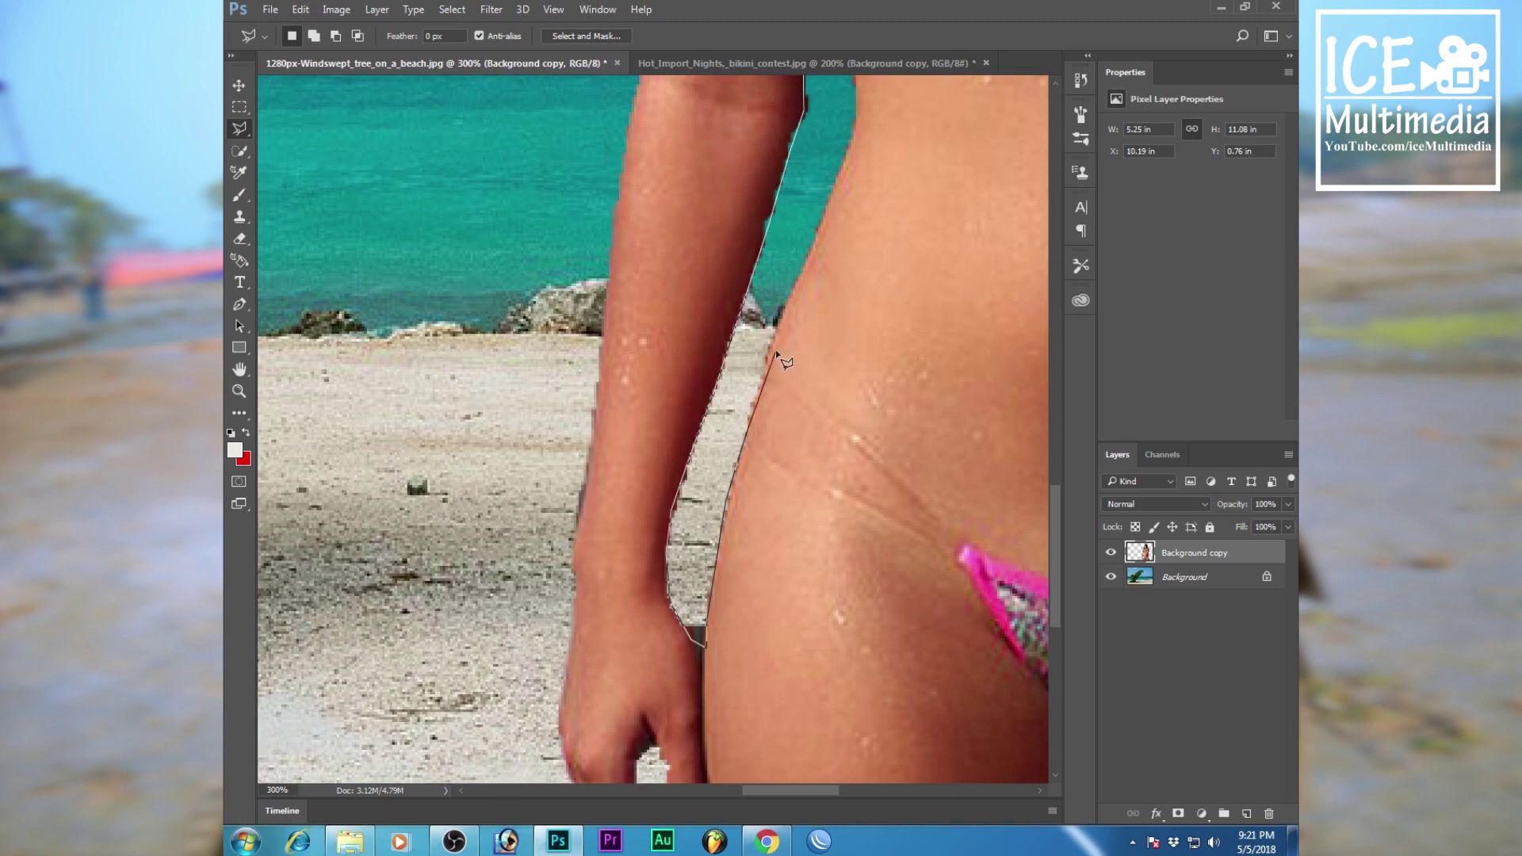
Close the outline up the leg and waist edge, test-fill the strip with red and undo it
left_click(779, 322)
left_click(799, 234)
left_click_drag(834, 188, 670, 354)
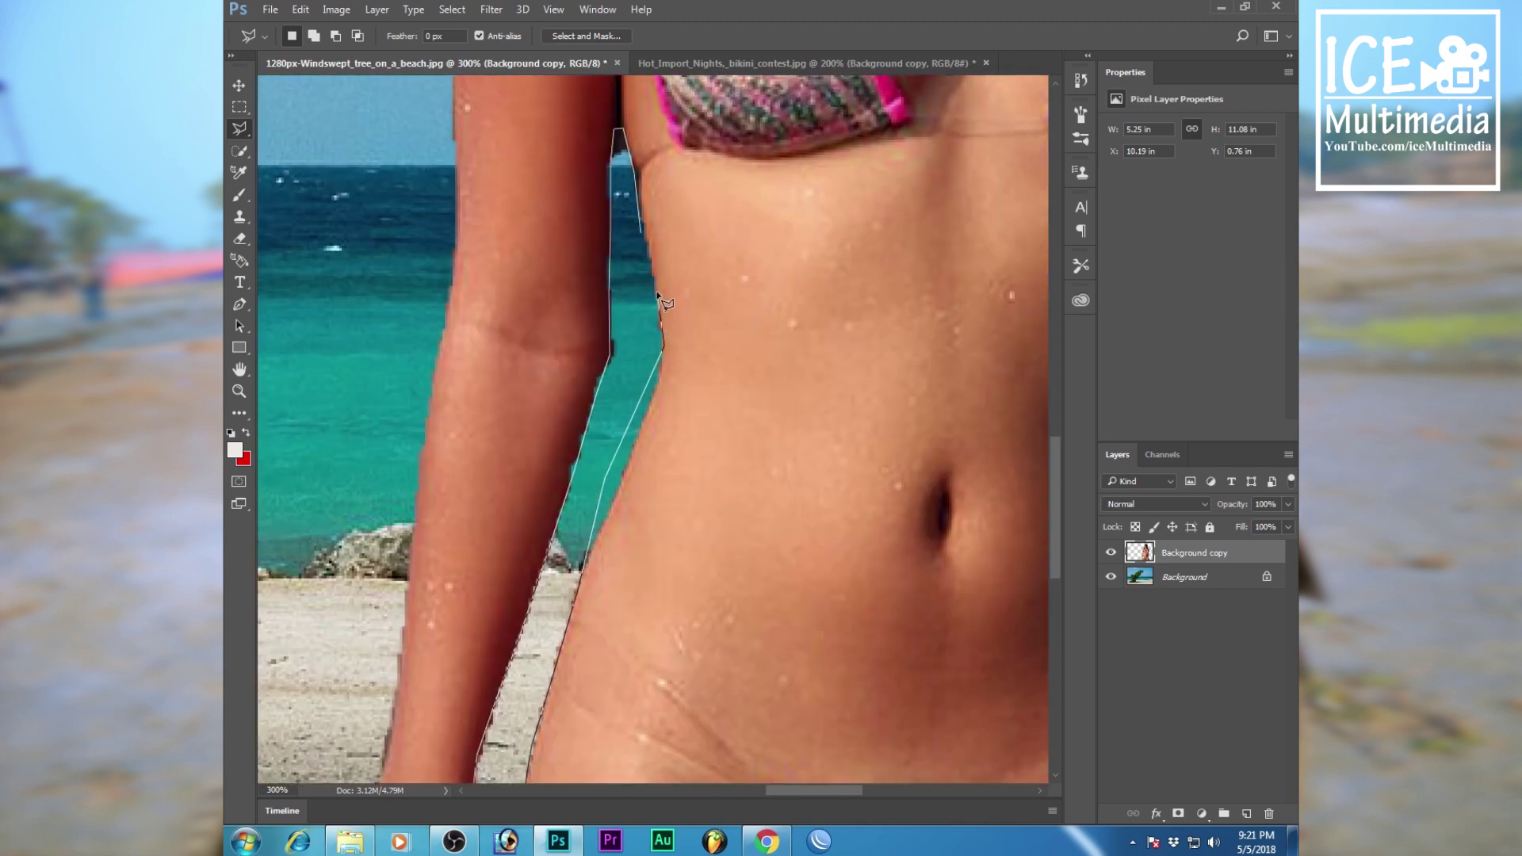
double_click(653, 262)
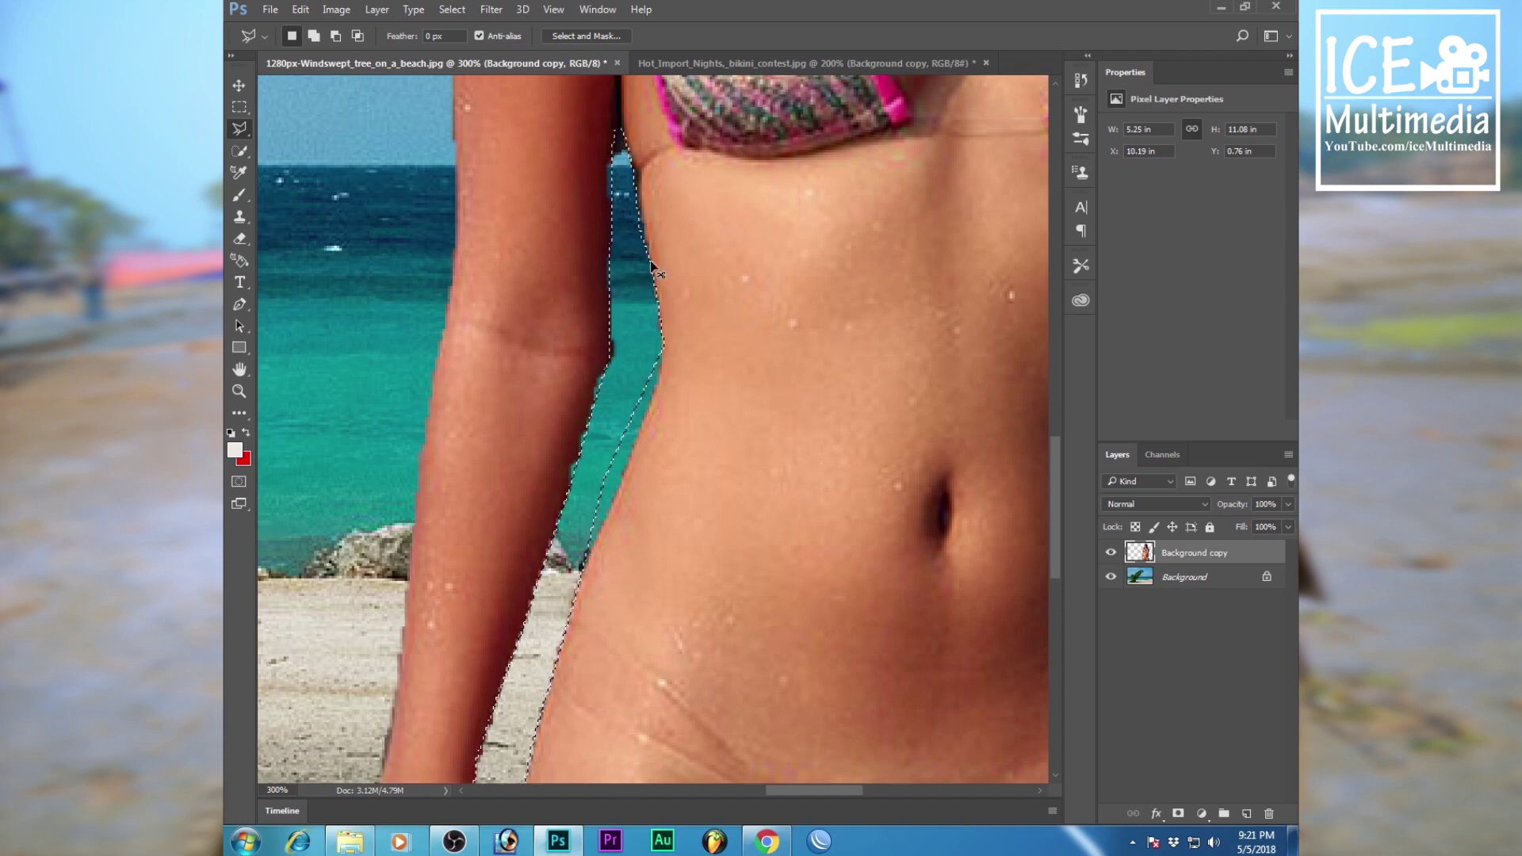
key("ctrl+BackSpace")
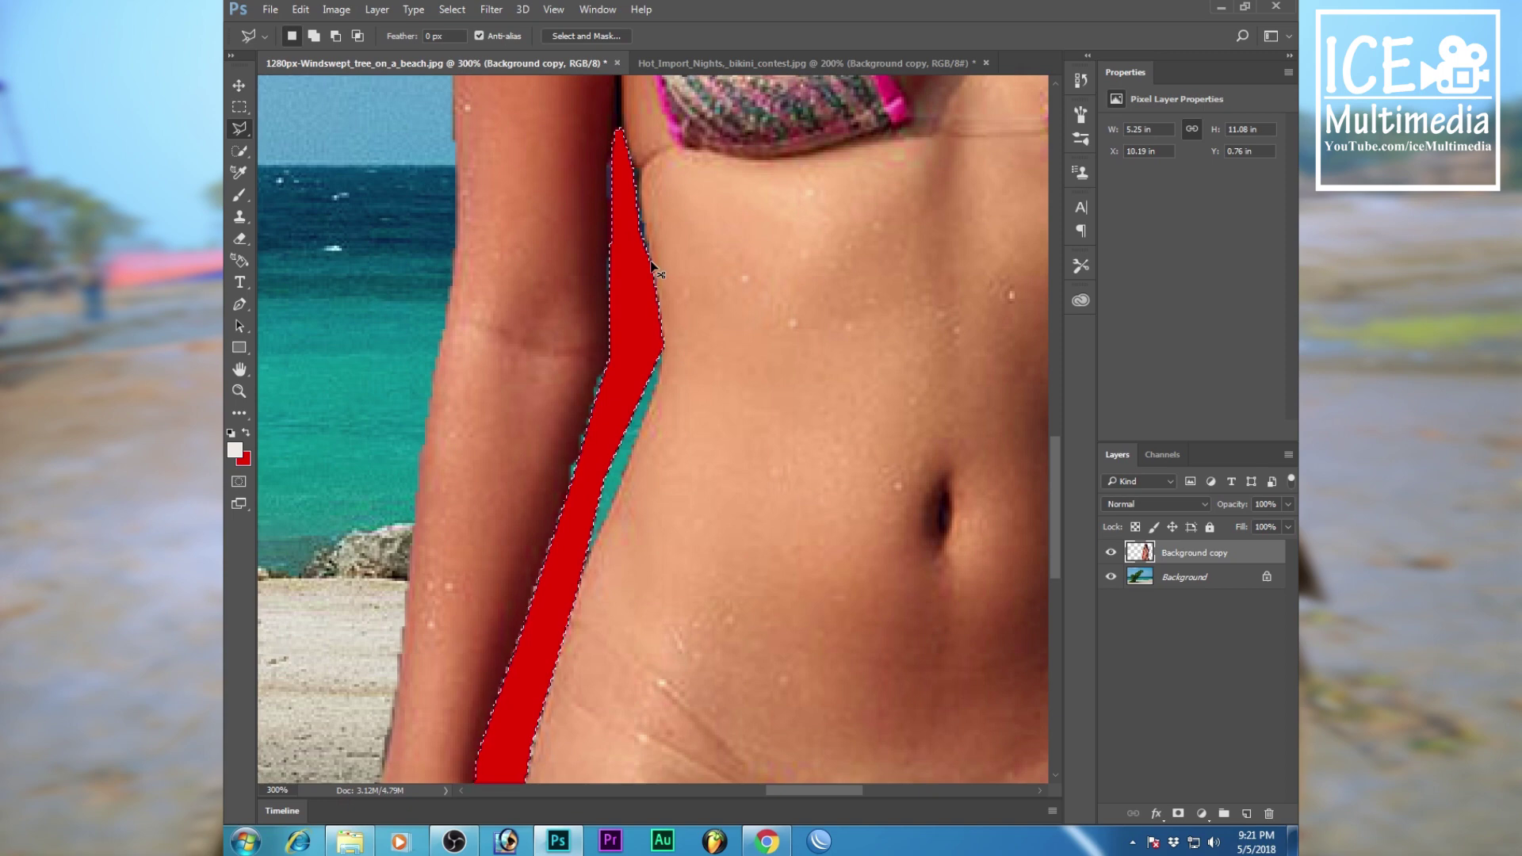
key("ctrl+z")
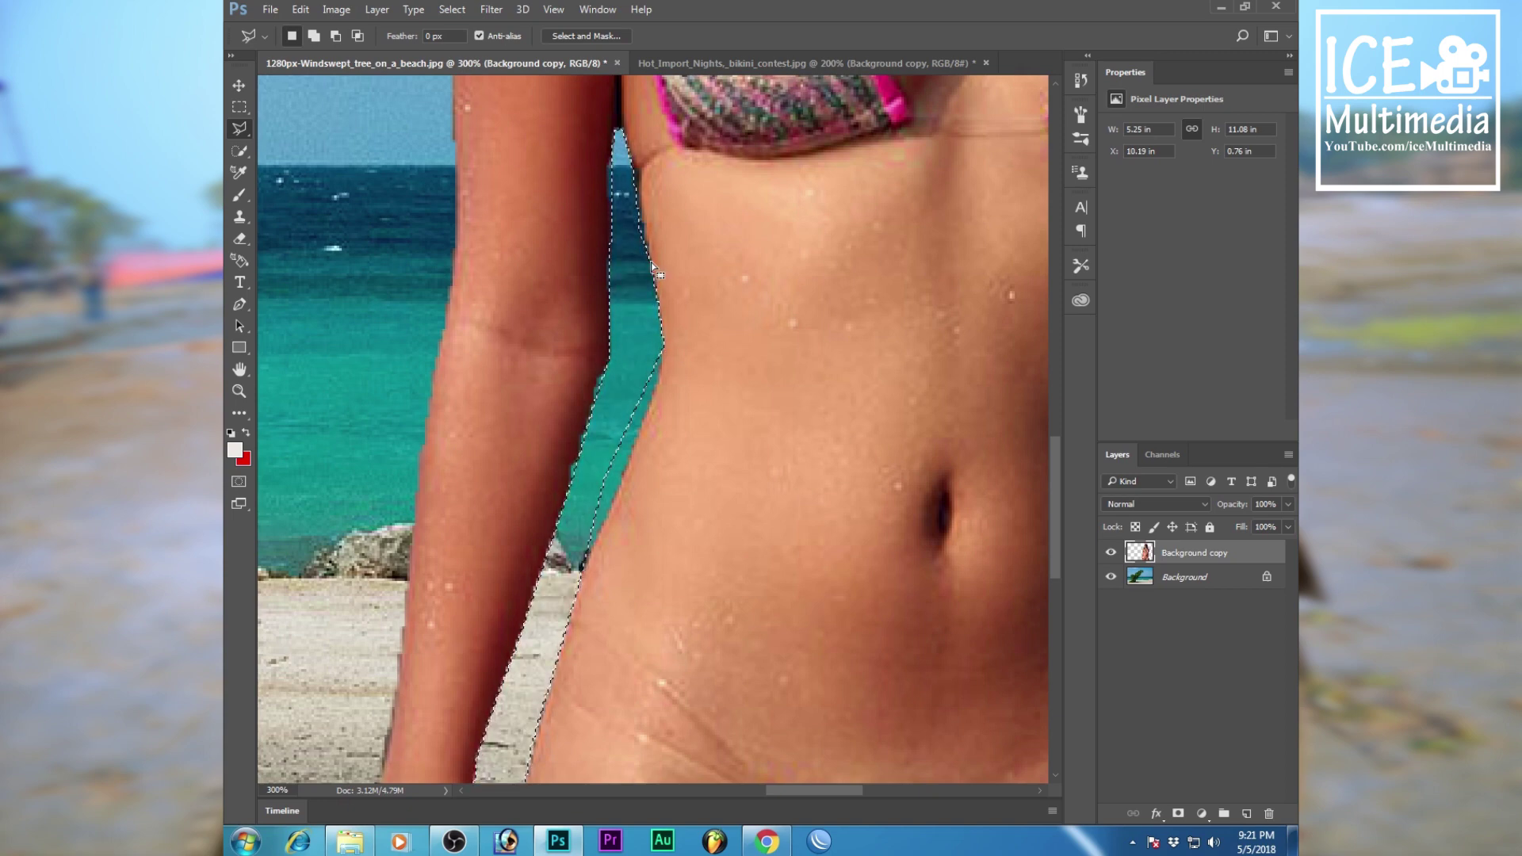
Lasso the leftover strip along the model's right side from shoulder down to the image's bottom edge
left_click_drag(763, 483, 436, 389)
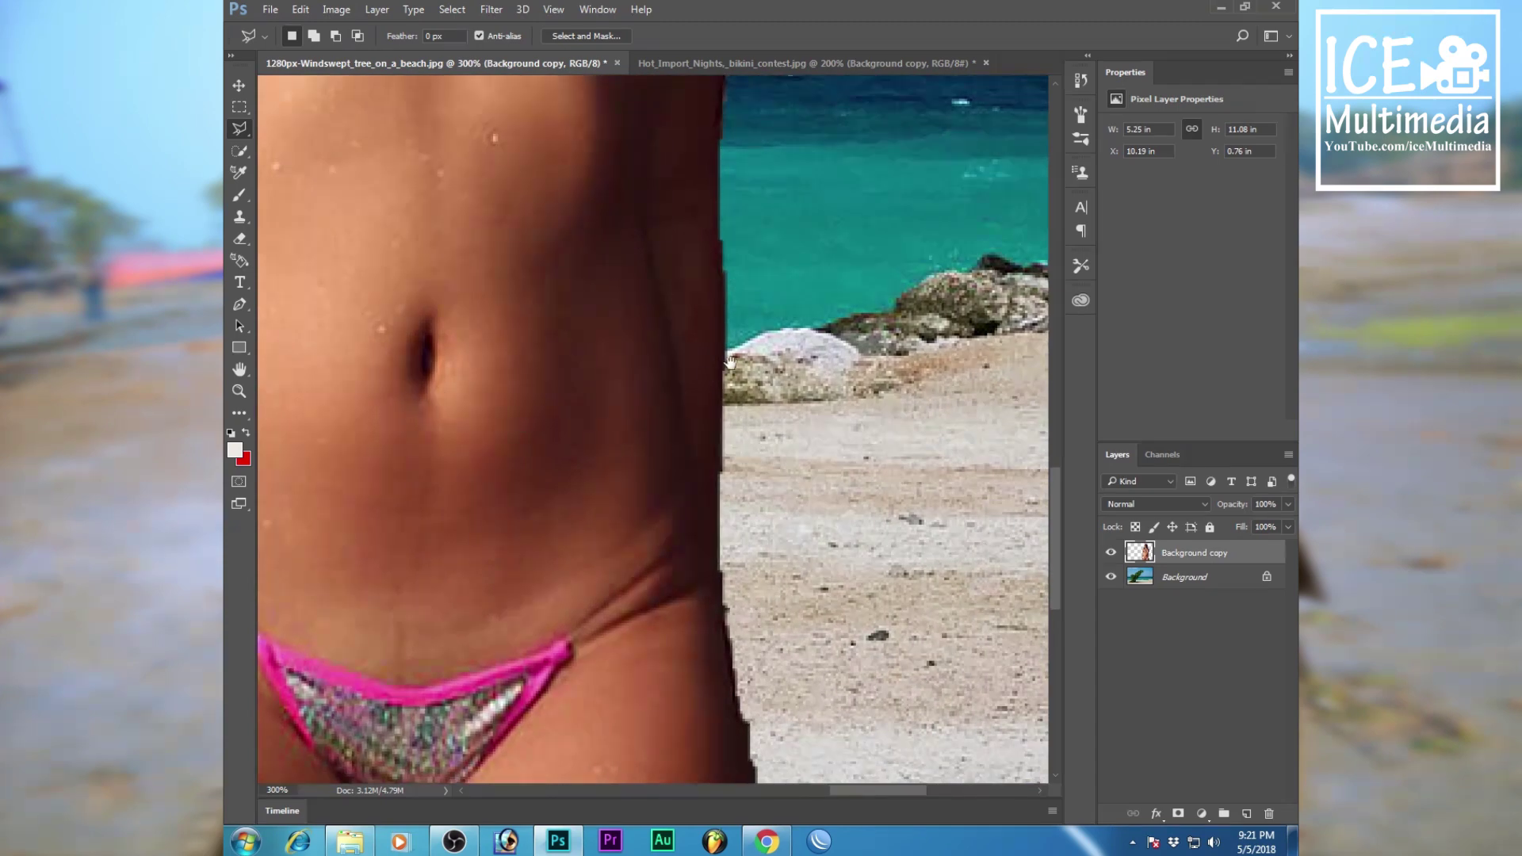
left_click_drag(728, 361, 790, 547)
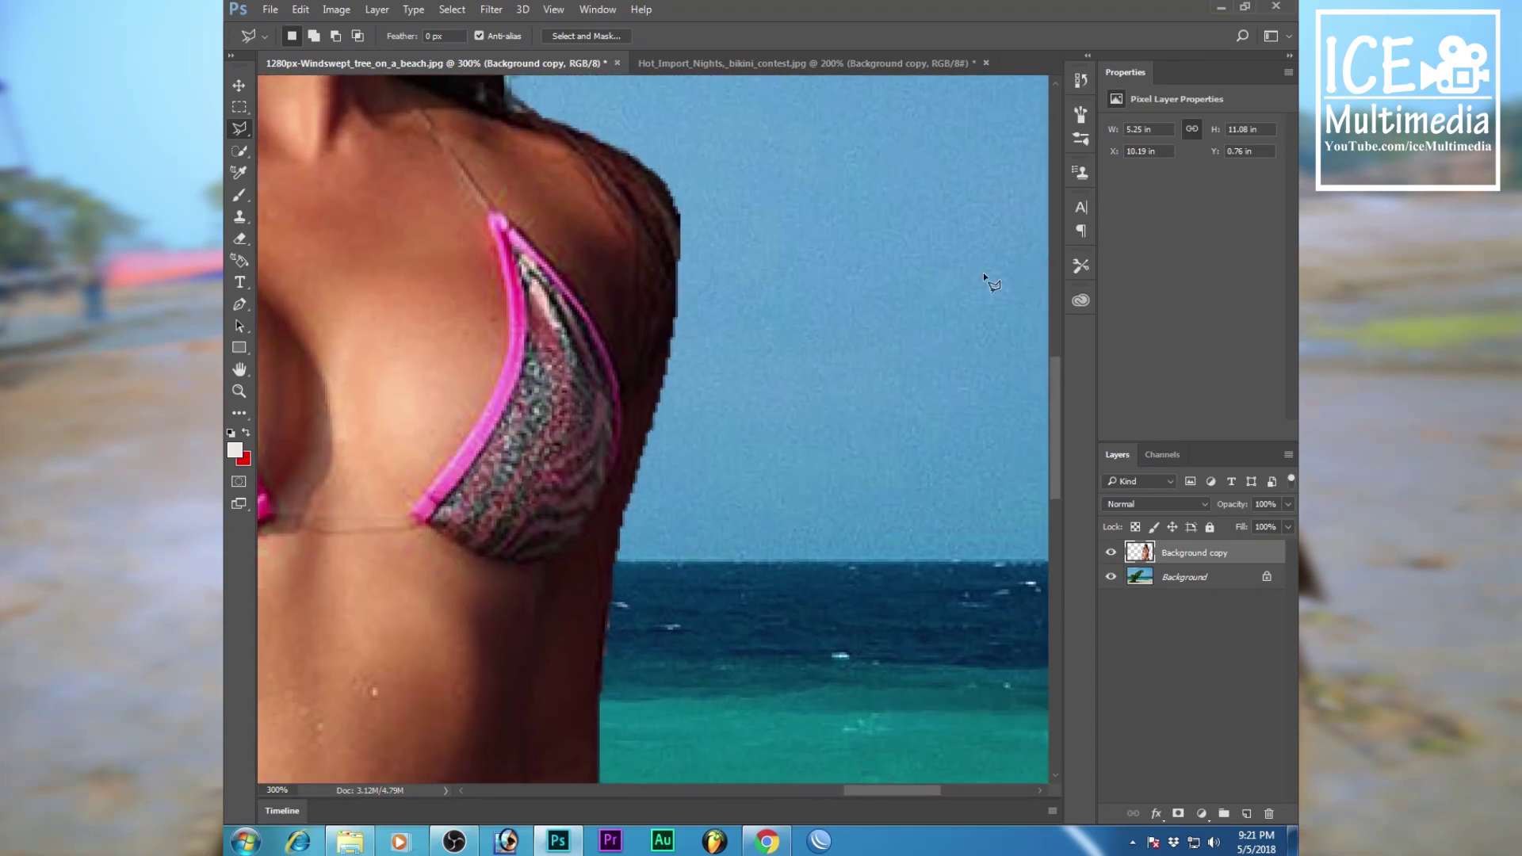
left_click(952, 256)
left_click(686, 150)
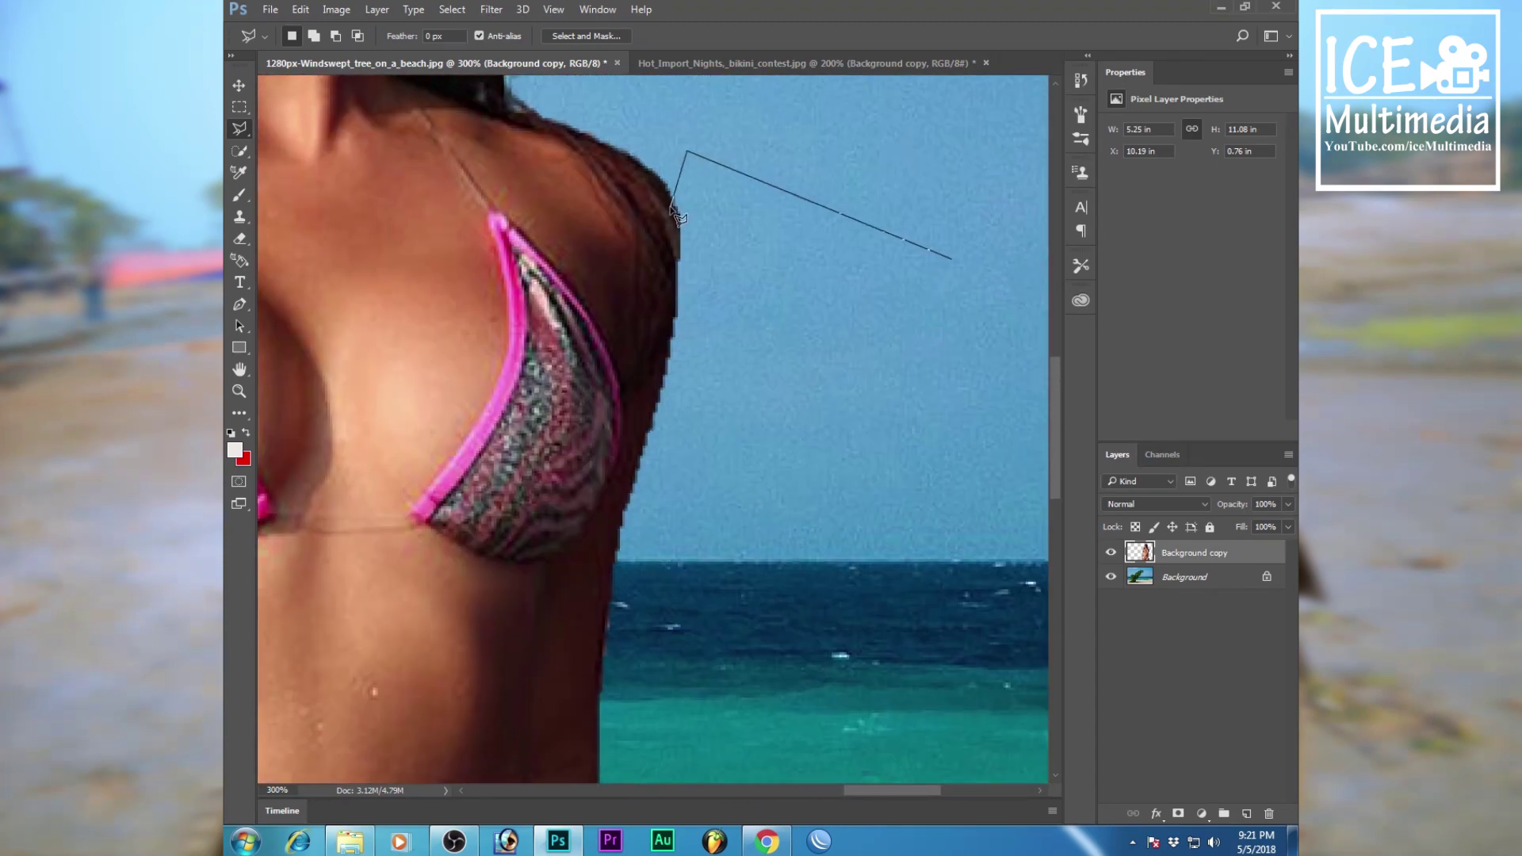
left_click(677, 314)
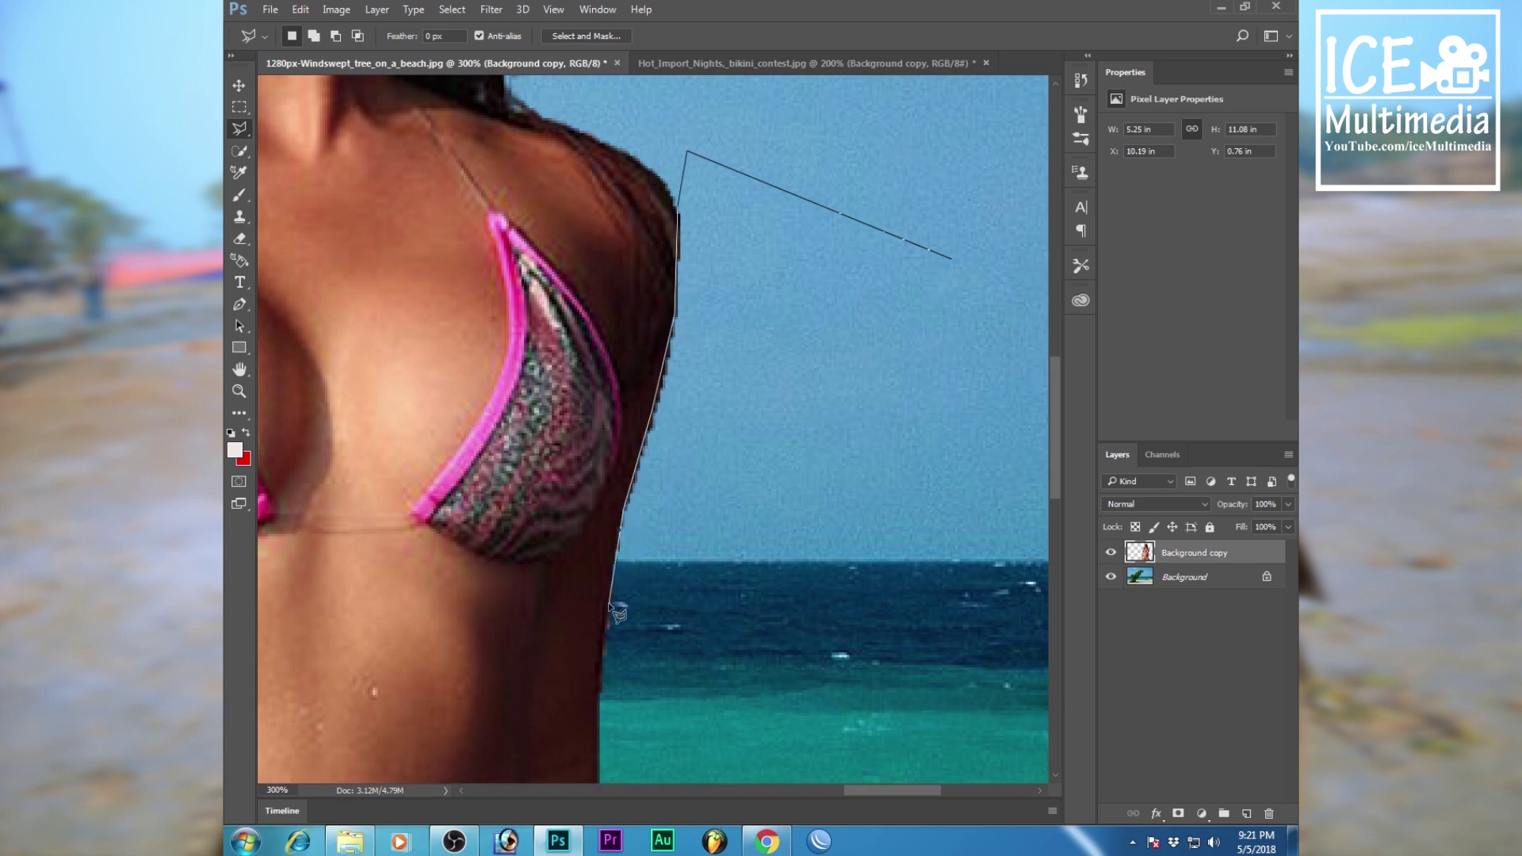
left_click_drag(686, 602, 768, 299)
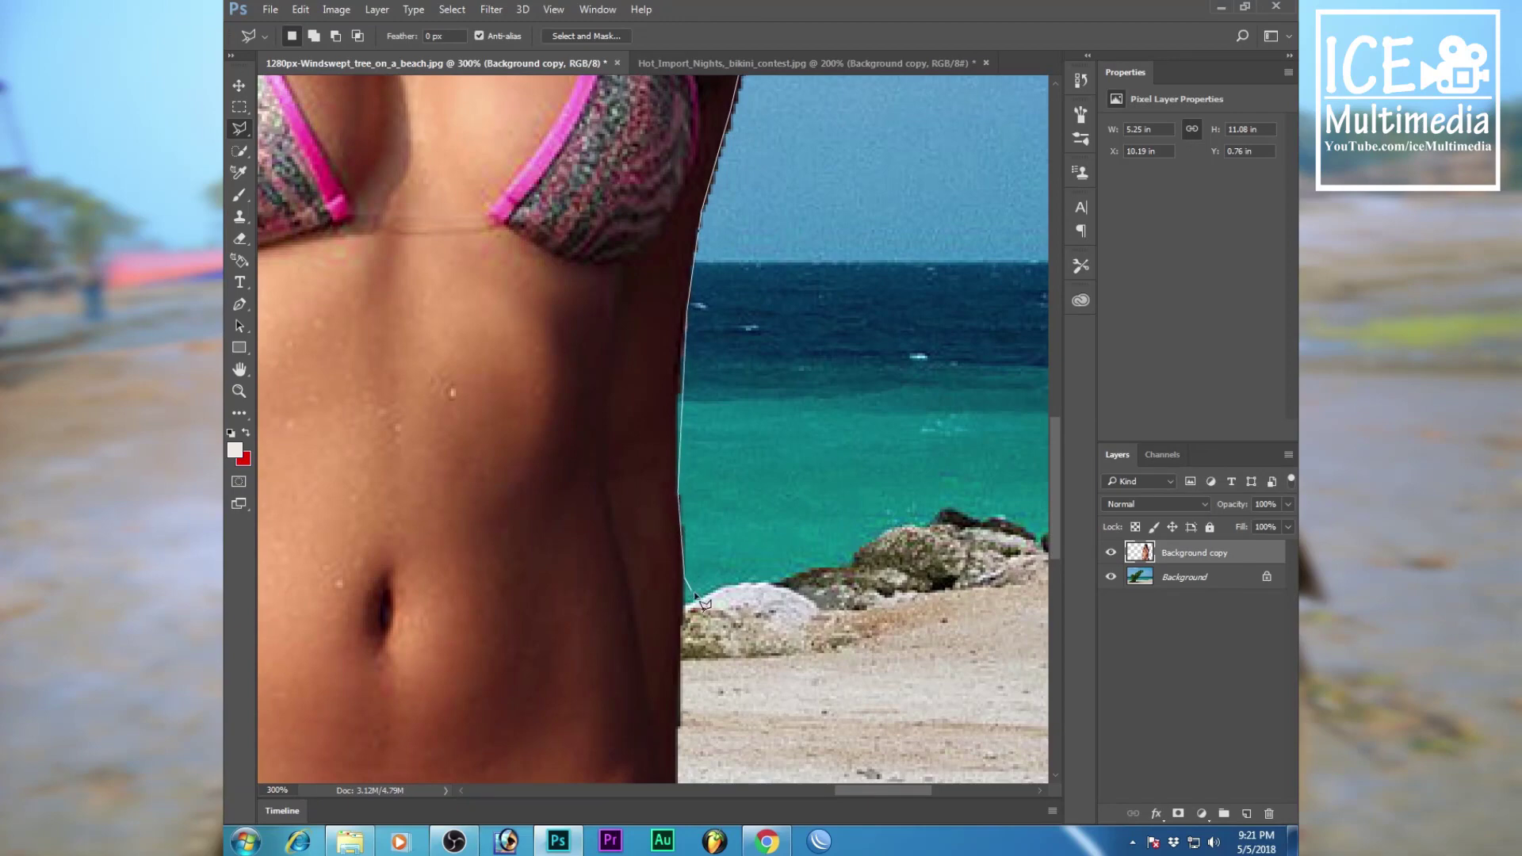
left_click_drag(684, 578, 705, 369)
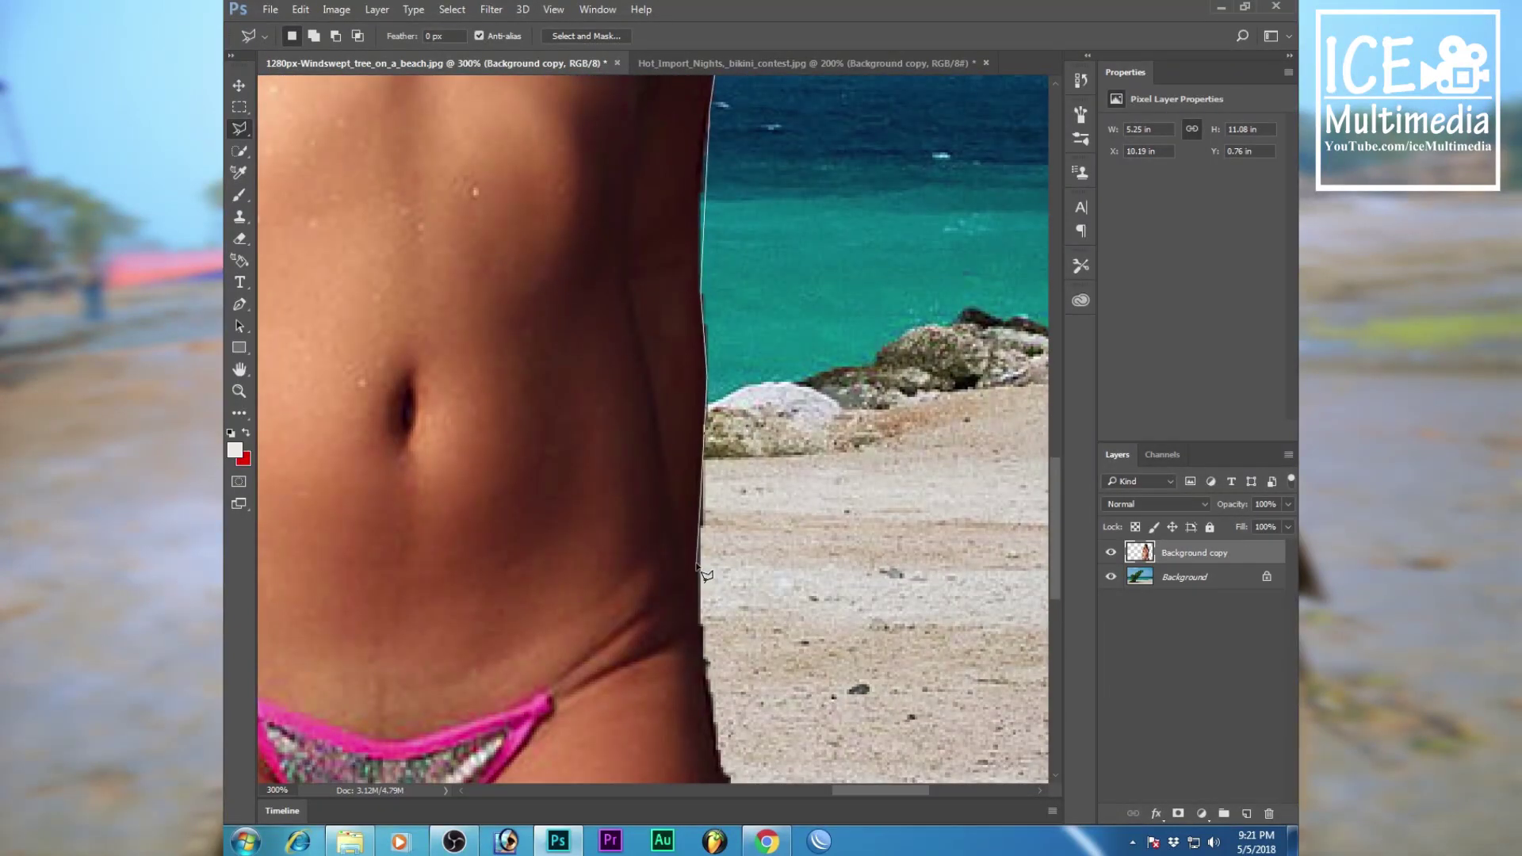
left_click_drag(731, 584, 735, 361)
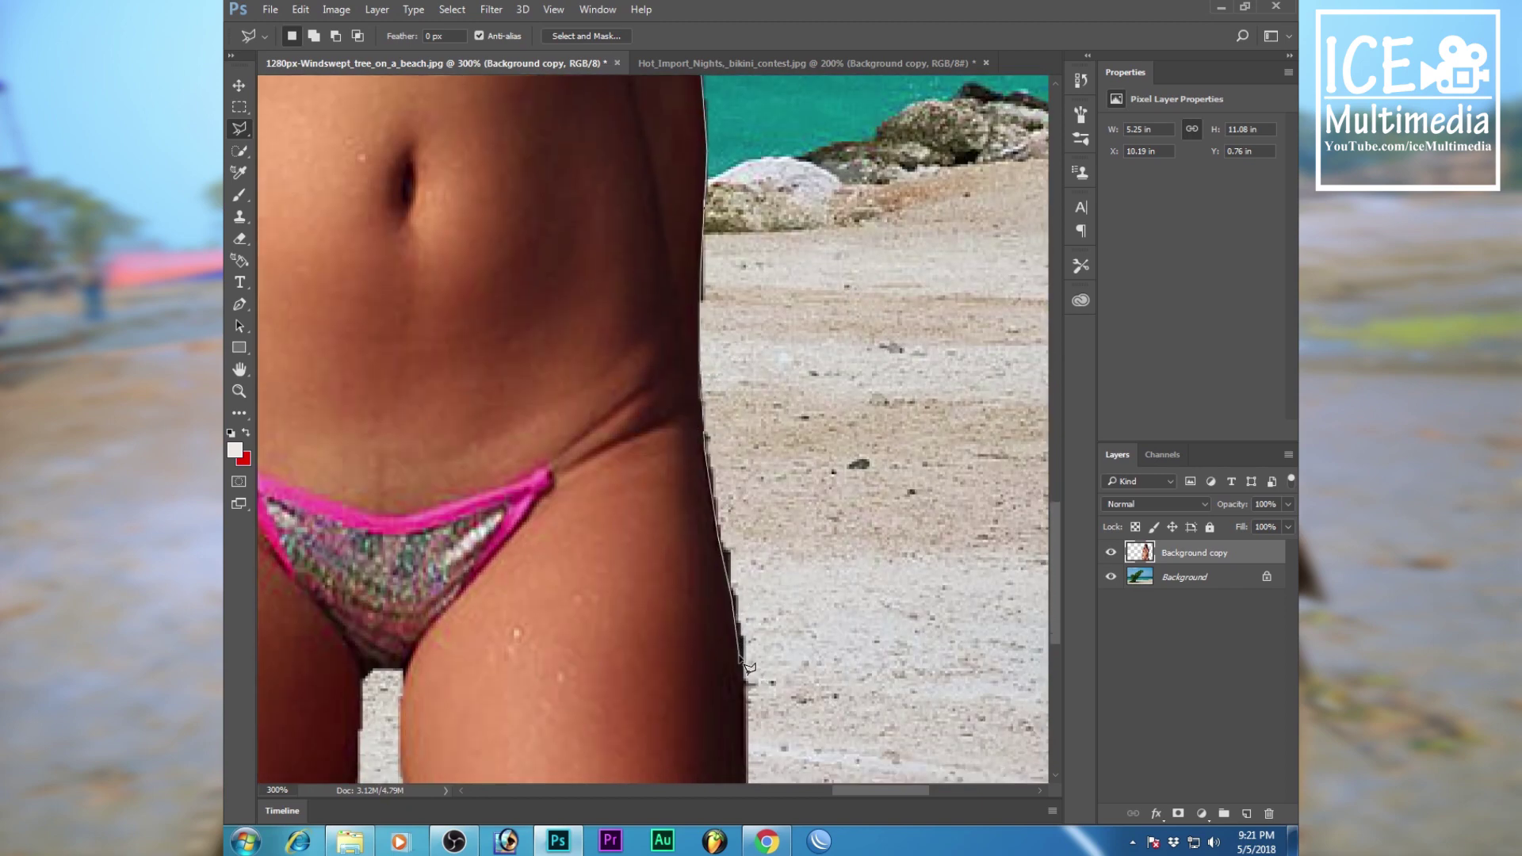
scroll(751, 669, "down", 3)
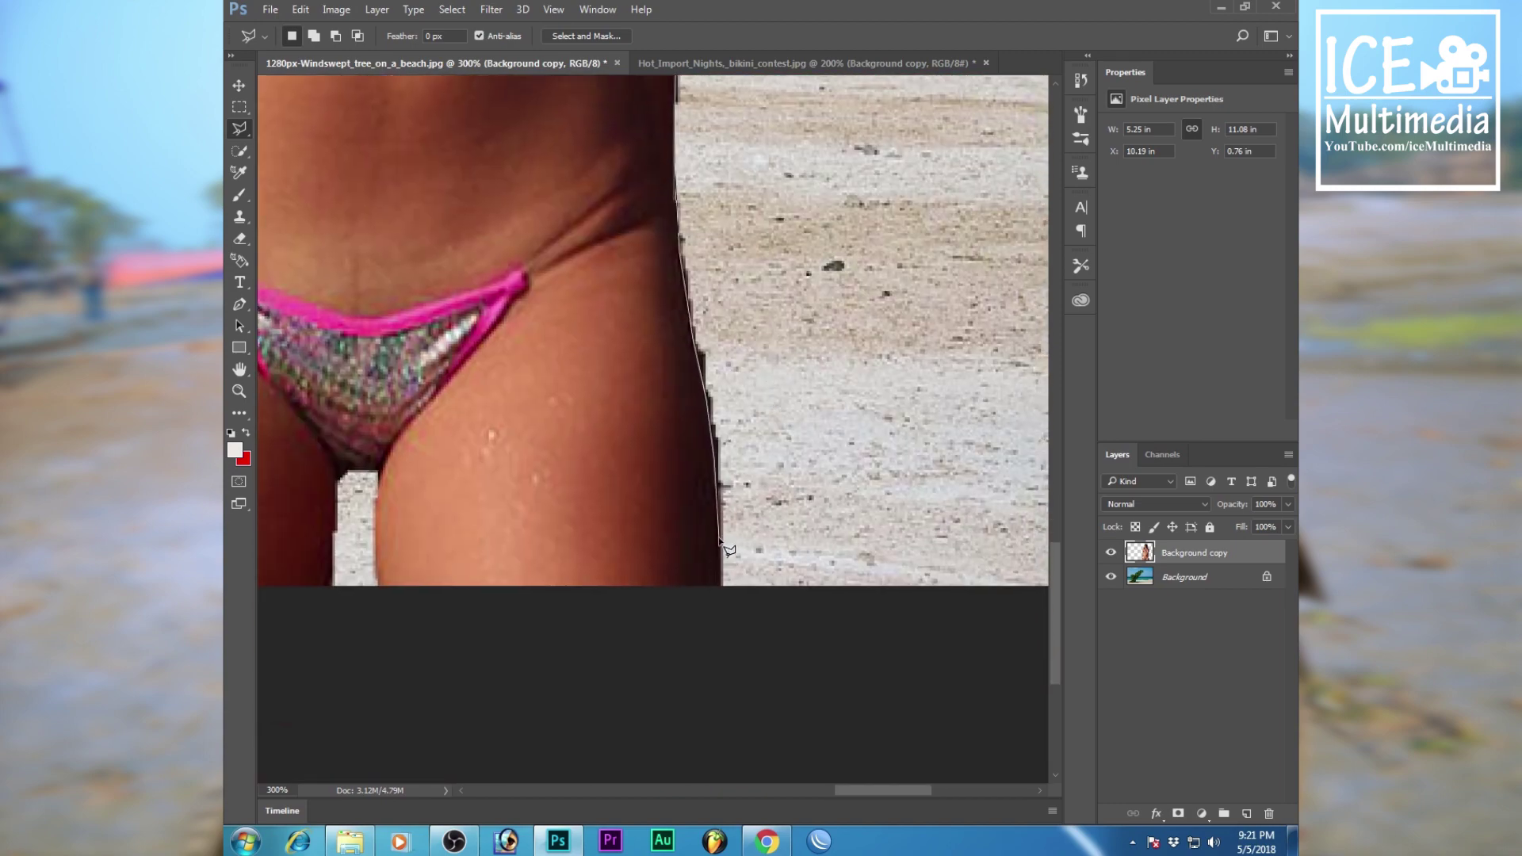
left_click(736, 587)
key("ctrl+minus")
key("ctrl+minus")
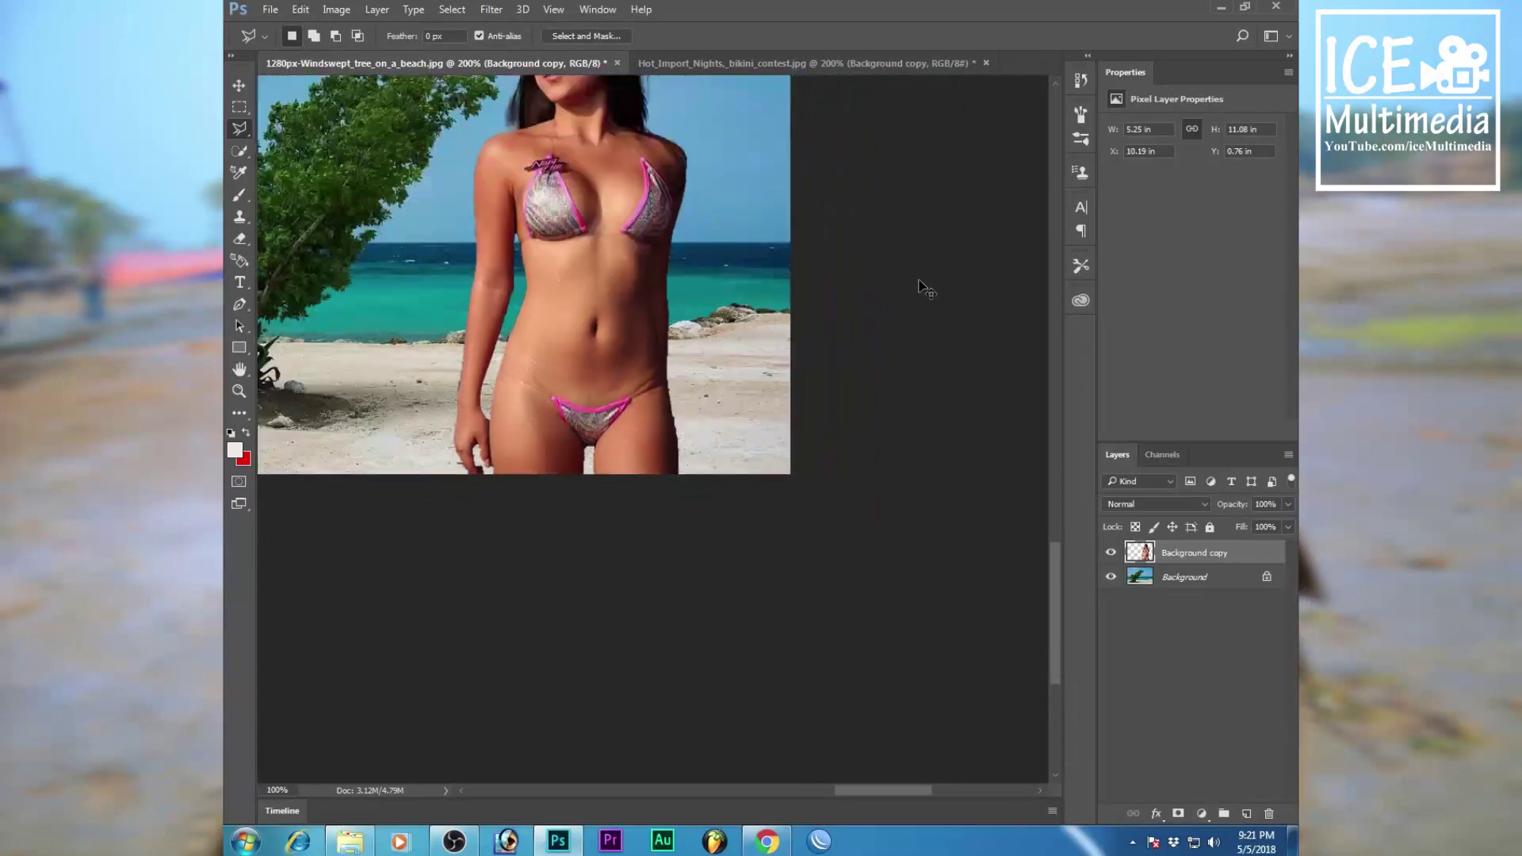
key("ctrl+minus")
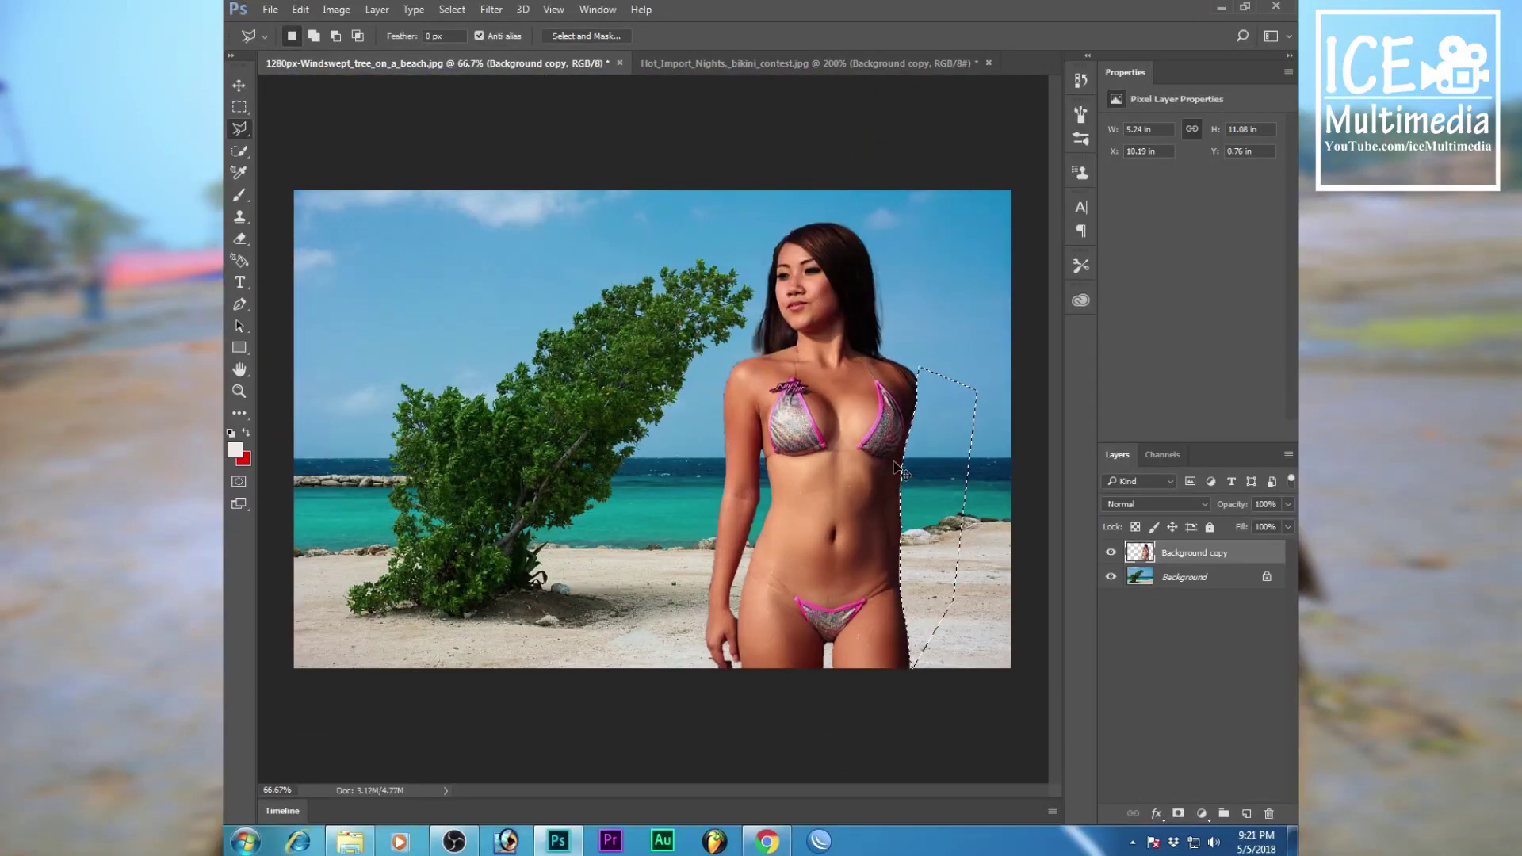
Lasso the grey patch between her legs and zoom out to the whole composite
key("ctrl+plus")
key("ctrl+plus")
key("ctrl+plus")
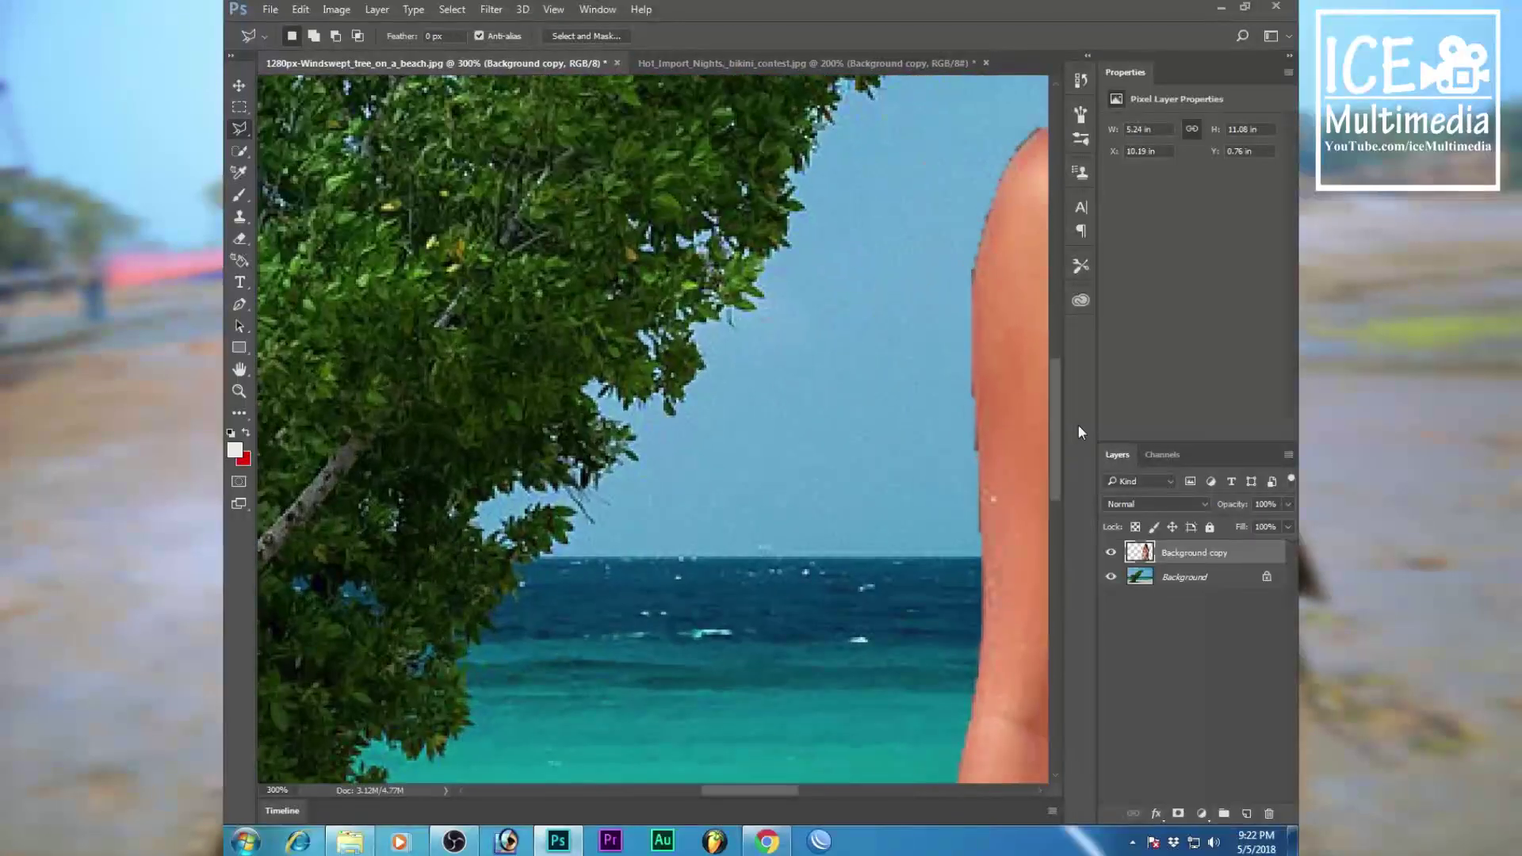
left_click_drag(878, 477, 632, 350)
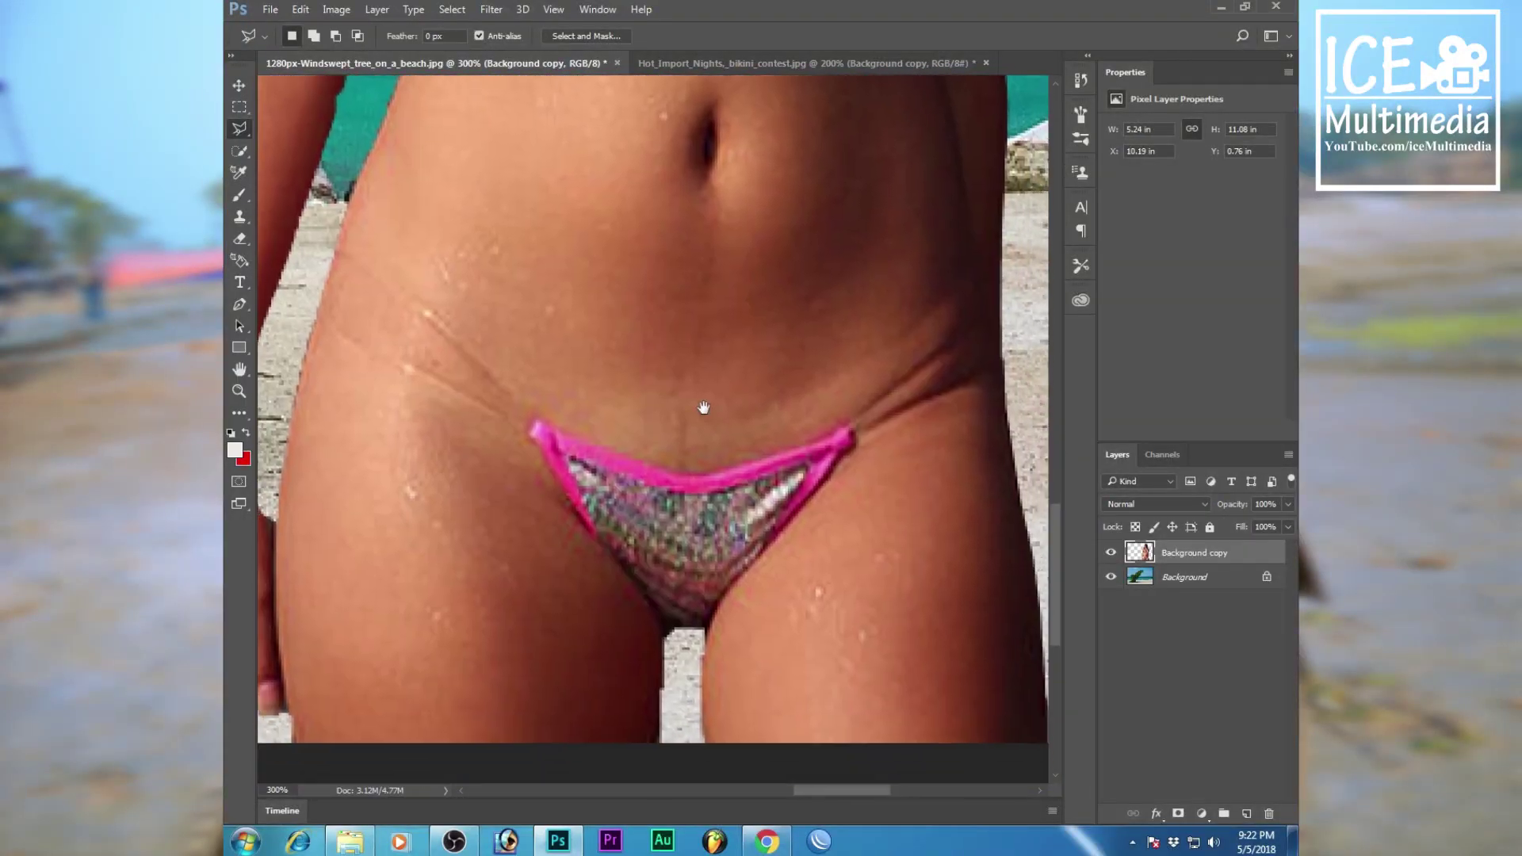
left_click_drag(702, 408, 704, 266)
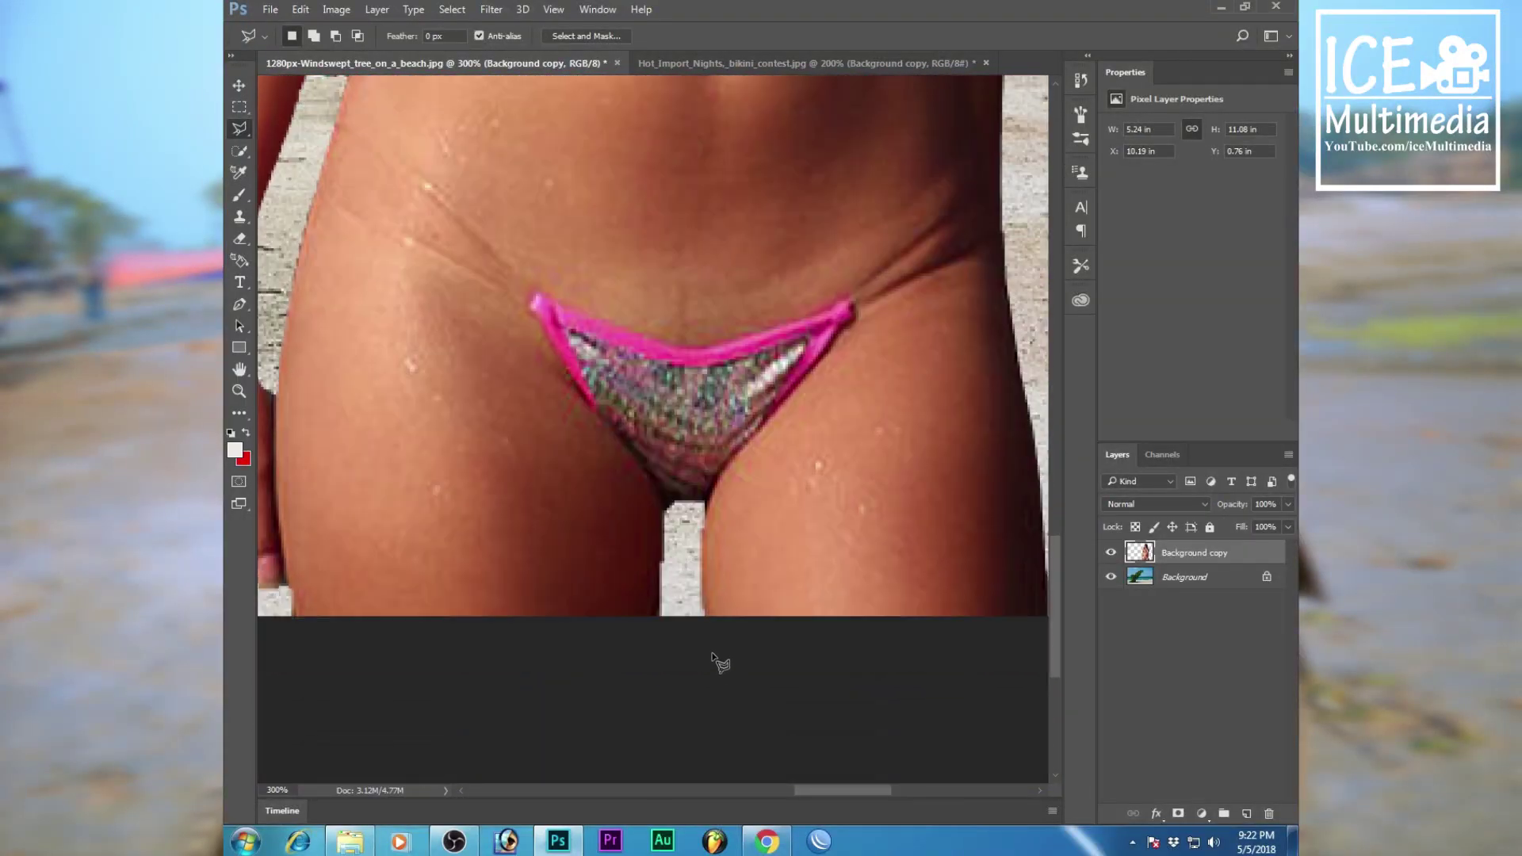
left_click(703, 501)
left_click(662, 501)
left_click(658, 632)
left_click(694, 648)
key("ctrl+minus")
key("ctrl+minus")
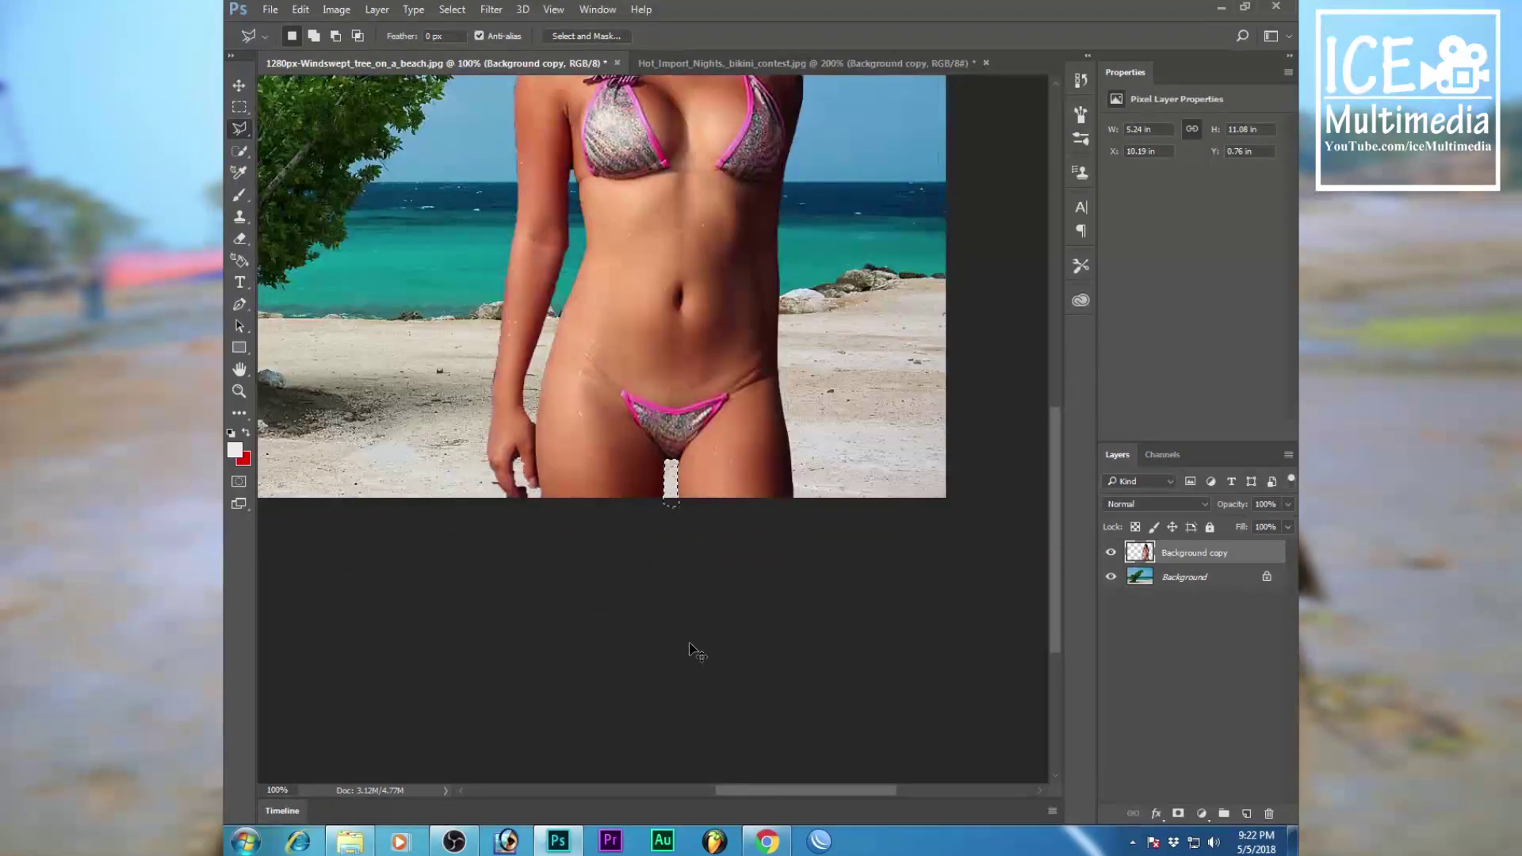
key("ctrl+minus")
key("ctrl+minus")
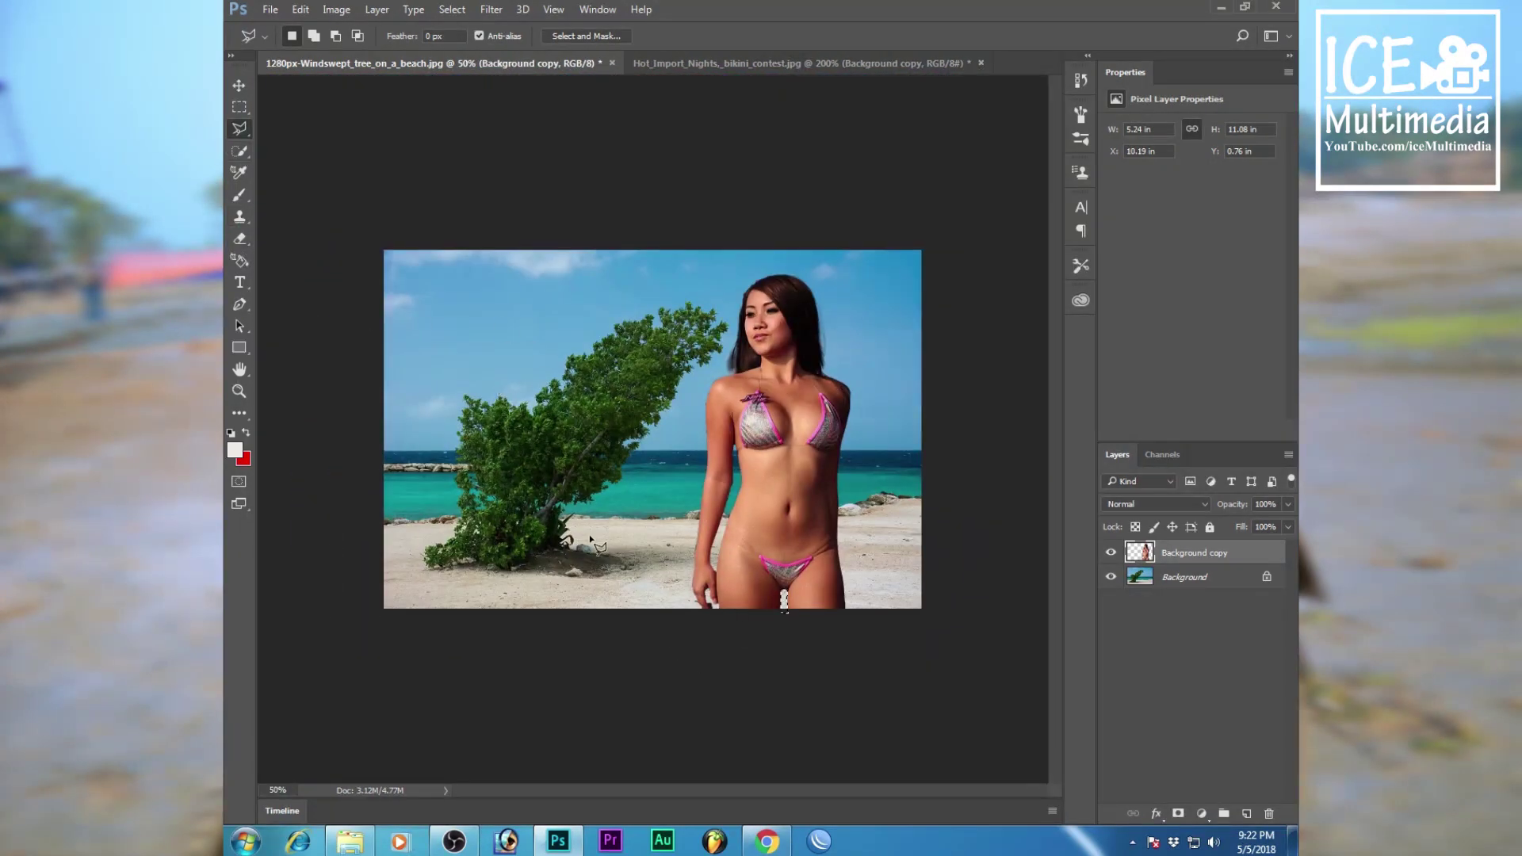
Marquee-select the whole image, choose the Blur Tool at 50% strength, deselect and zoom in
left_click(239, 106)
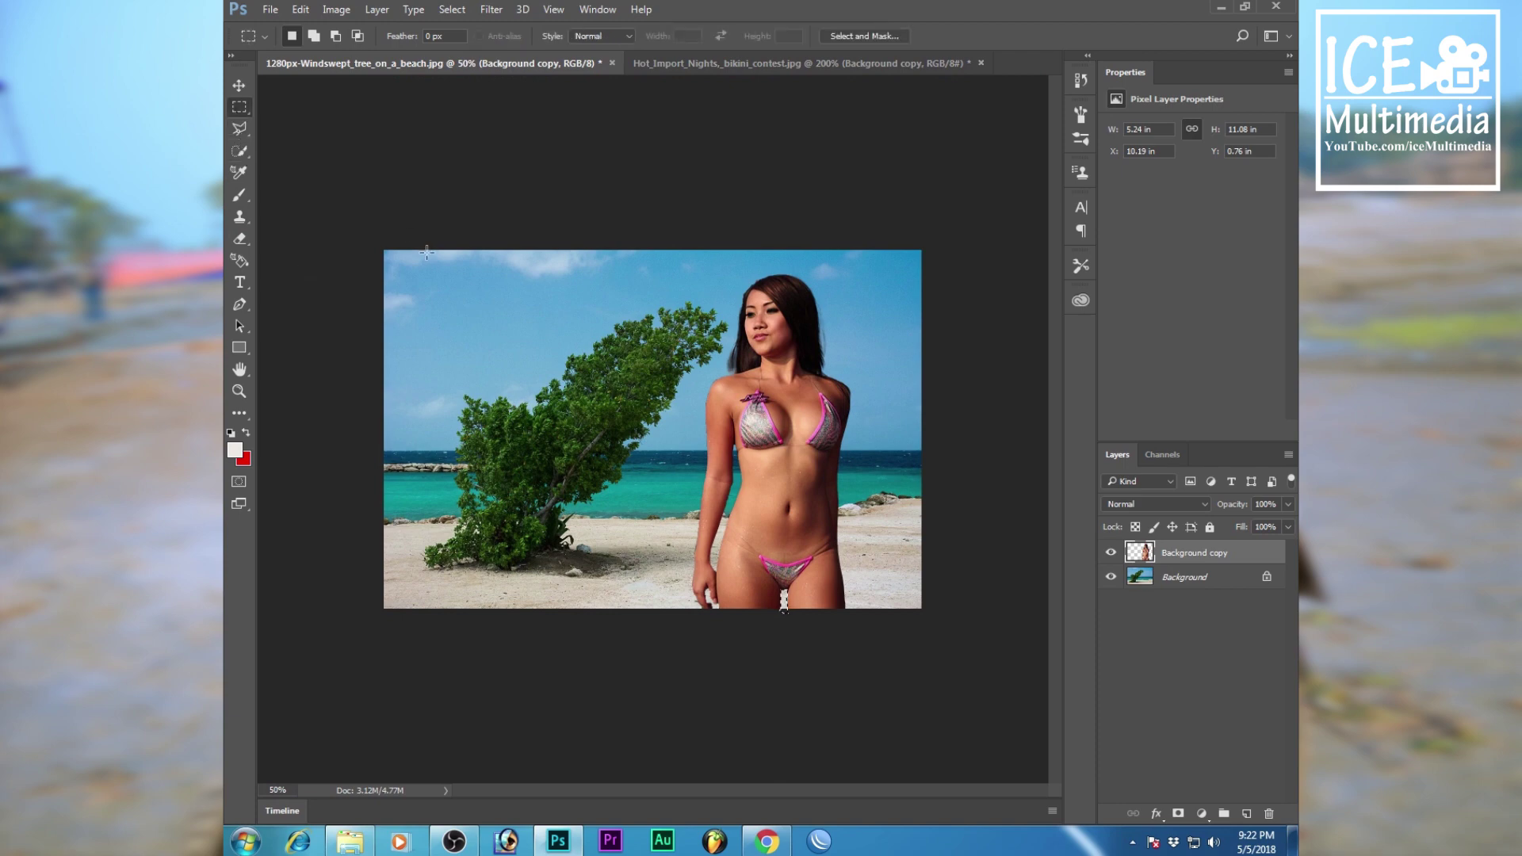
left_click_drag(356, 230, 1006, 741)
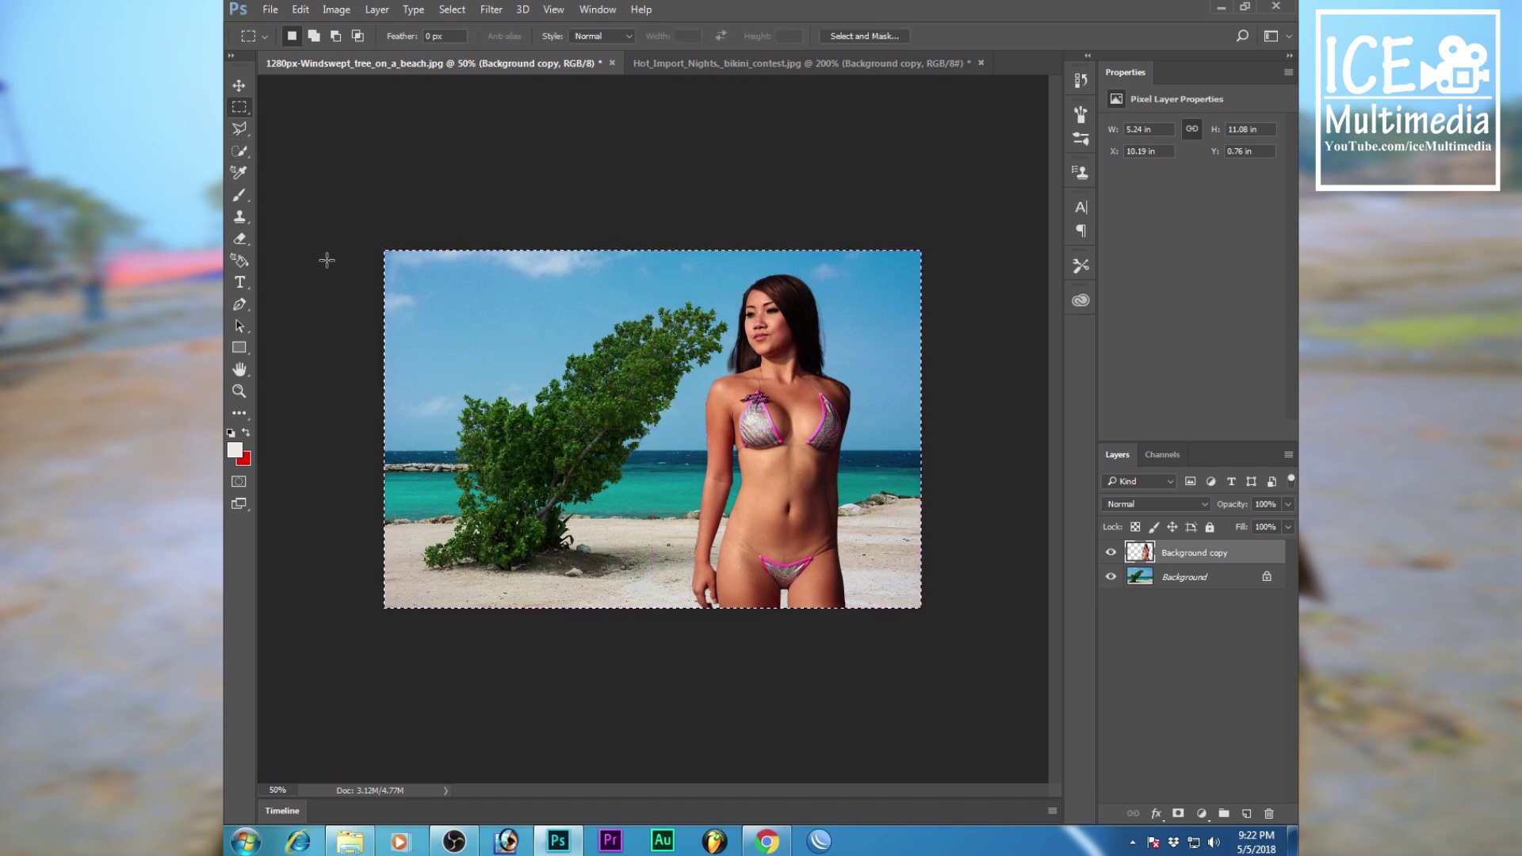
left_click(240, 411)
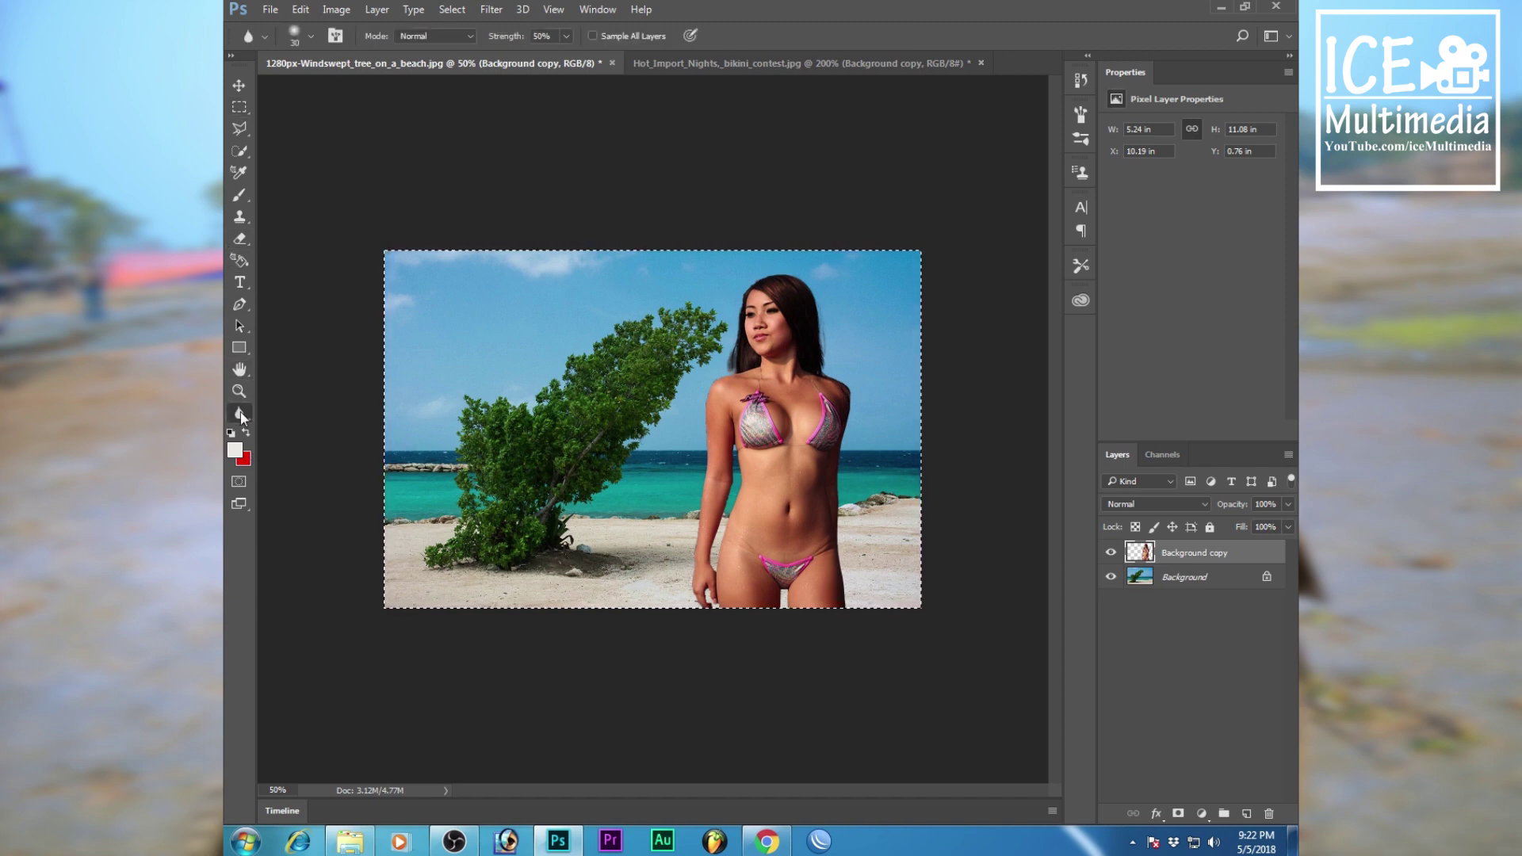
right_click(242, 417)
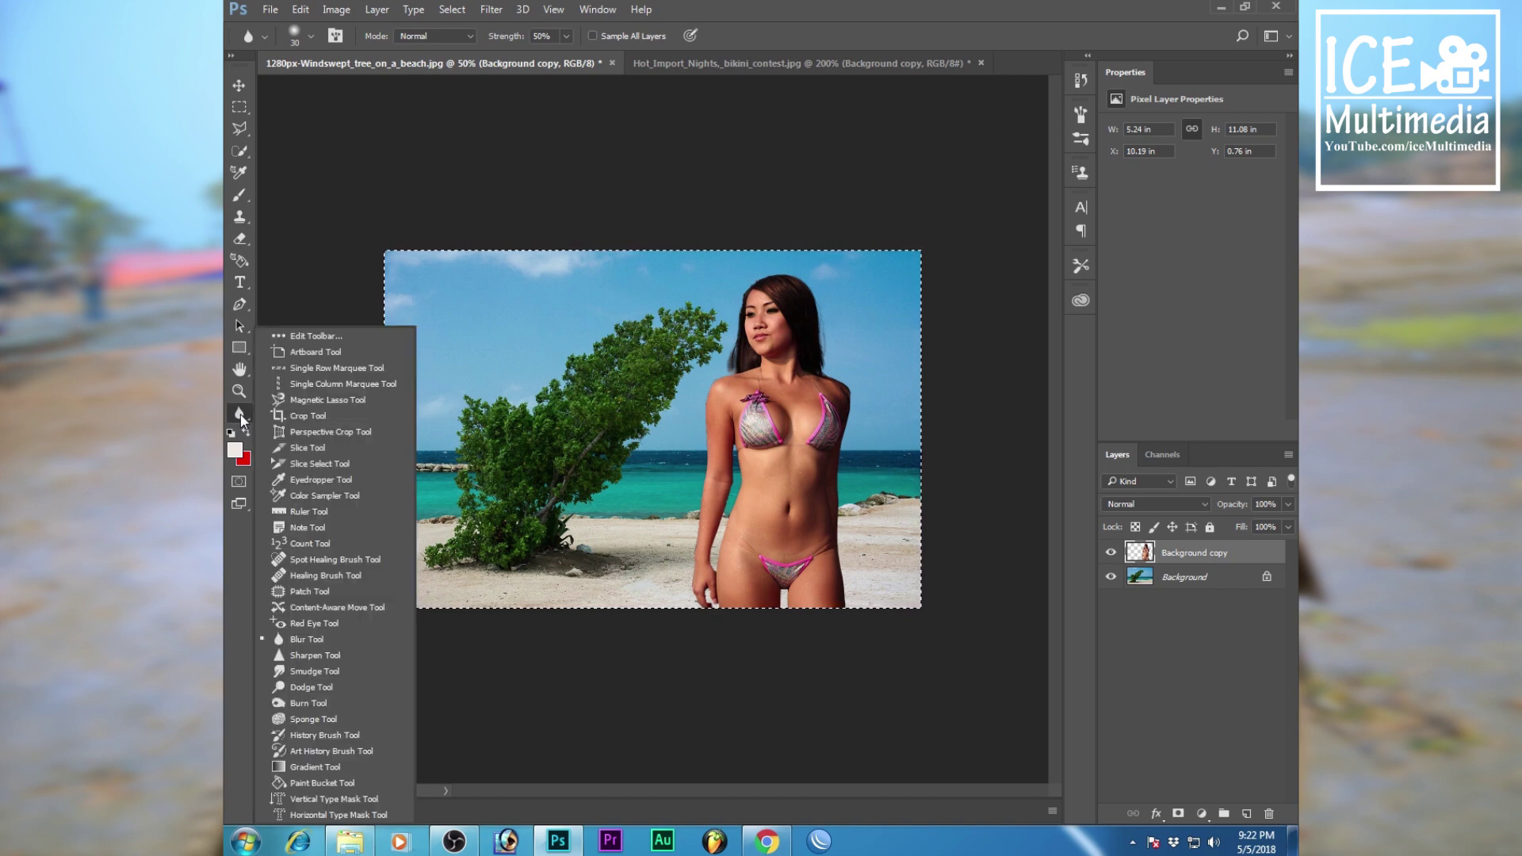
left_click(326, 641)
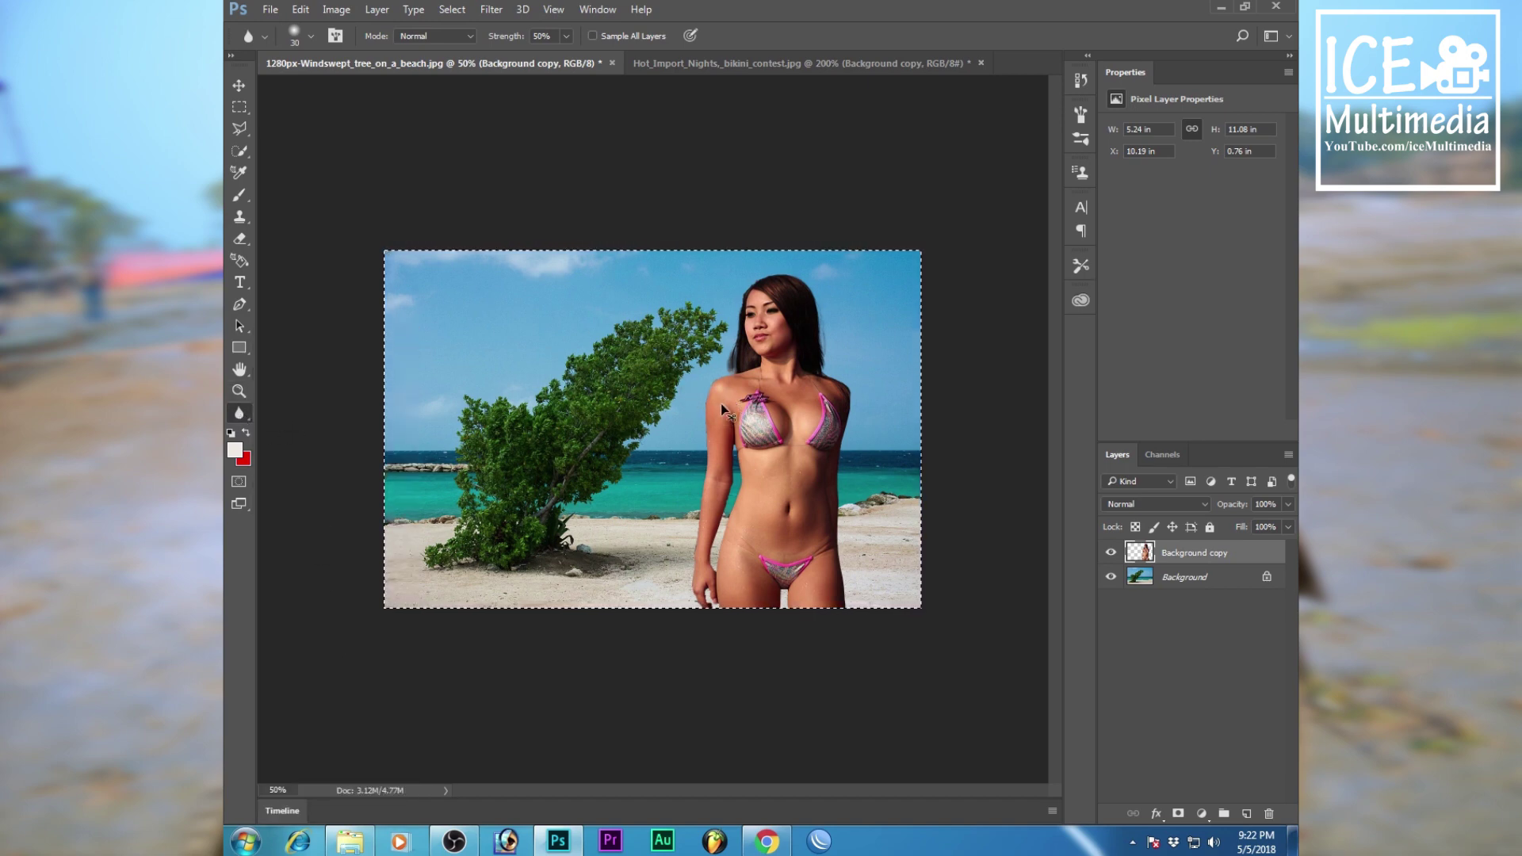
key("ctrl+d")
key("ctrl+plus")
key("ctrl+plus")
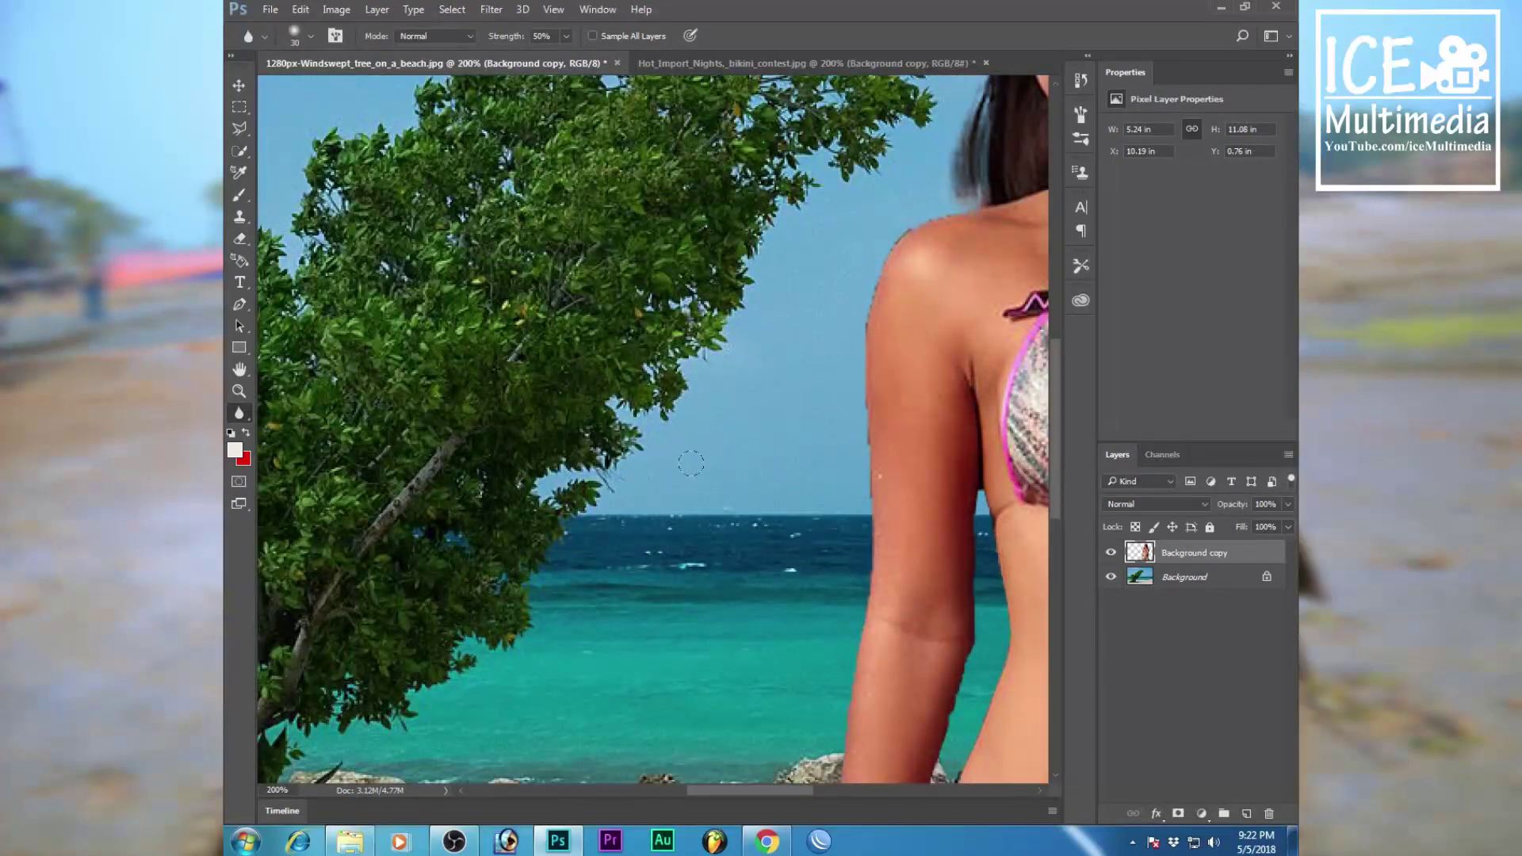
Blur the cut-out edges between arm and torso, from armpit to hip and along the shoulder
left_click_drag(776, 499, 476, 363)
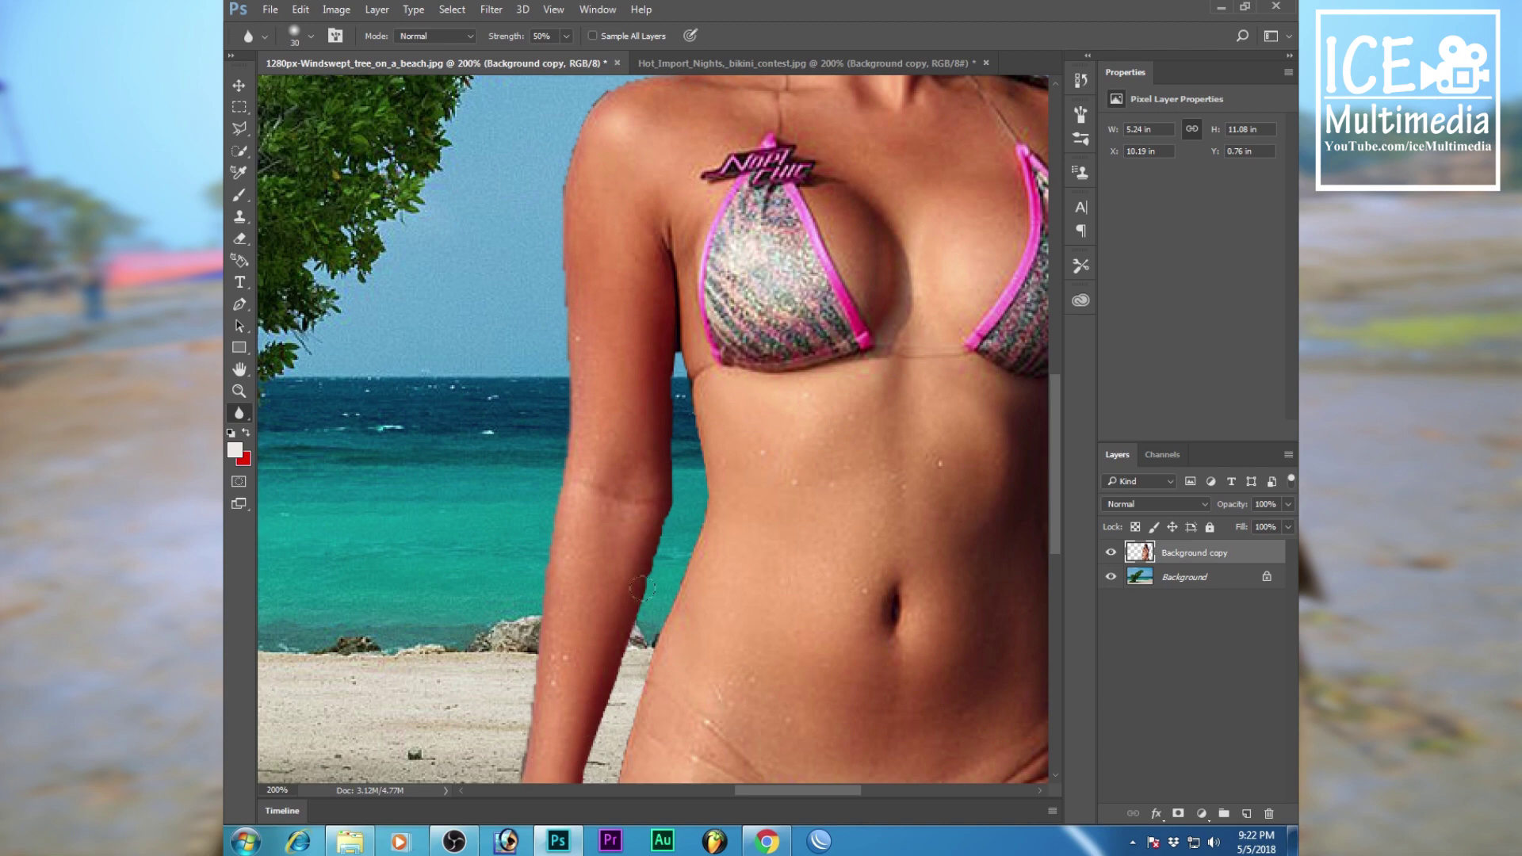
left_click_drag(671, 333, 687, 401)
left_click_drag(789, 653, 325, 517)
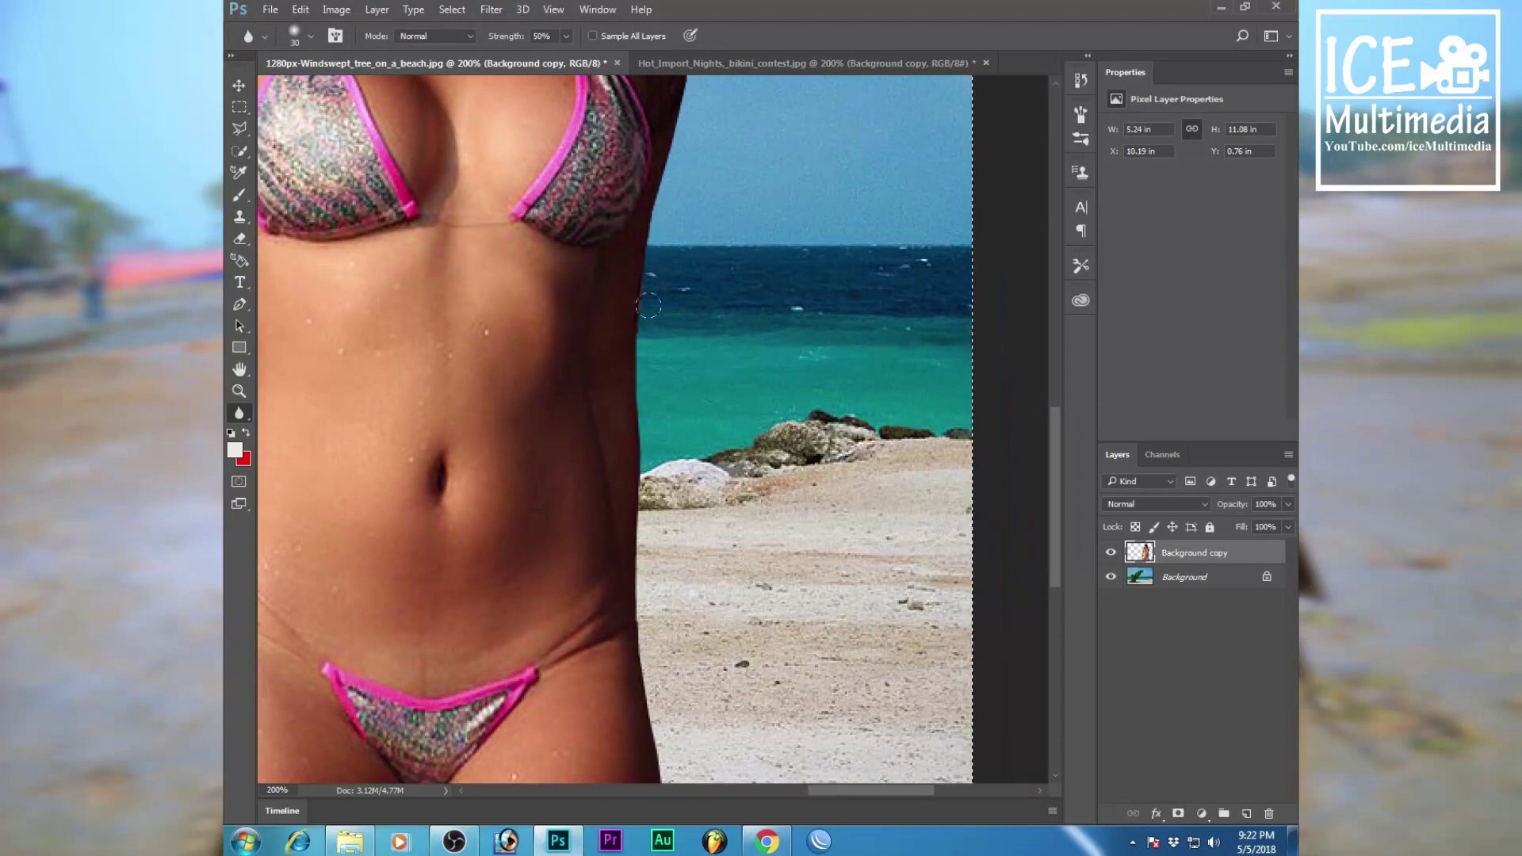
left_click_drag(646, 223, 641, 626)
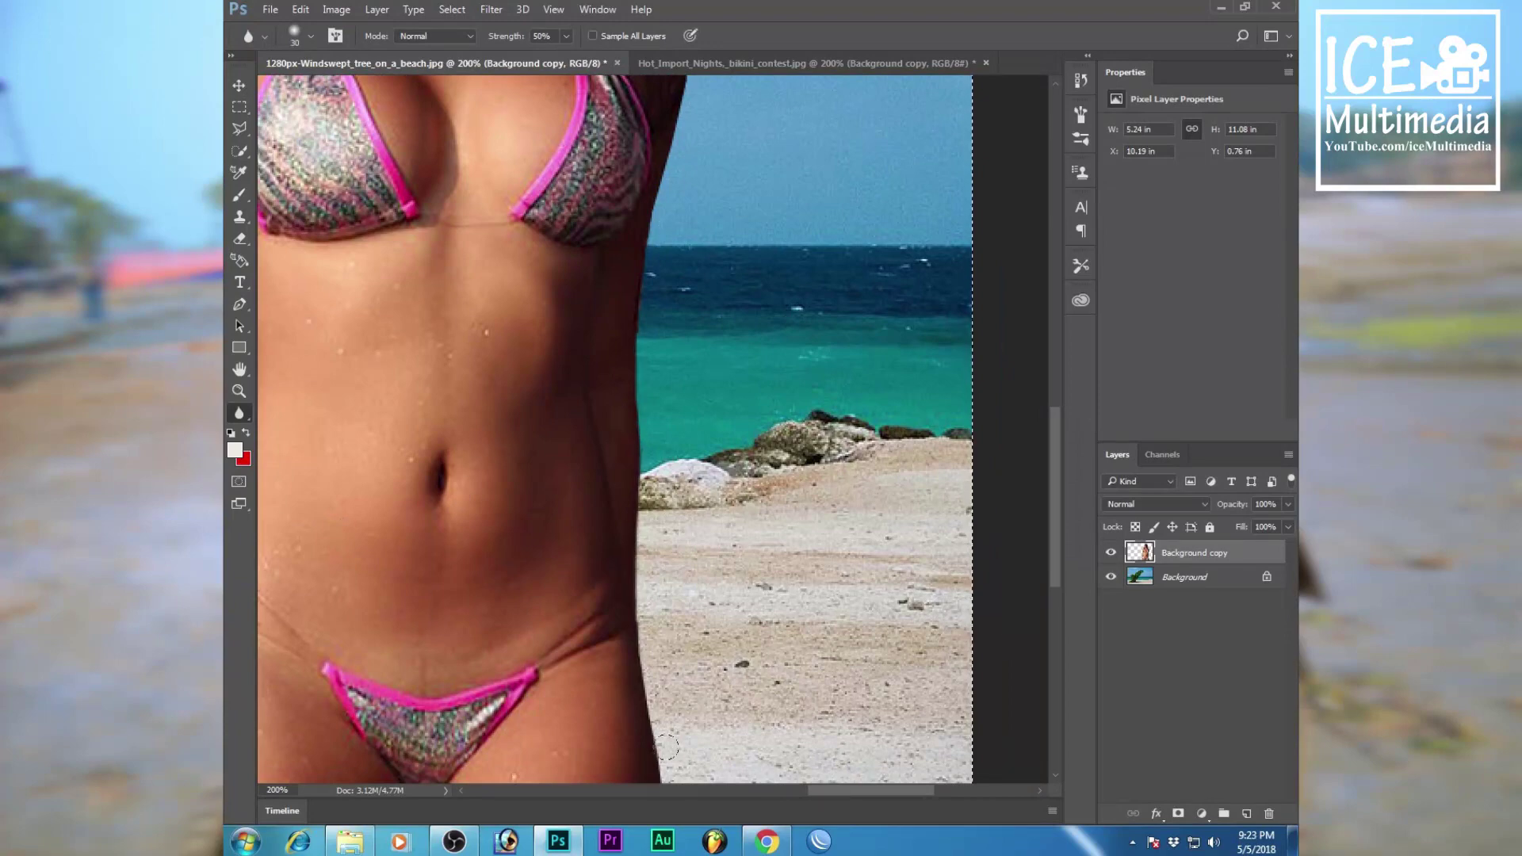
left_click_drag(647, 279, 719, 635)
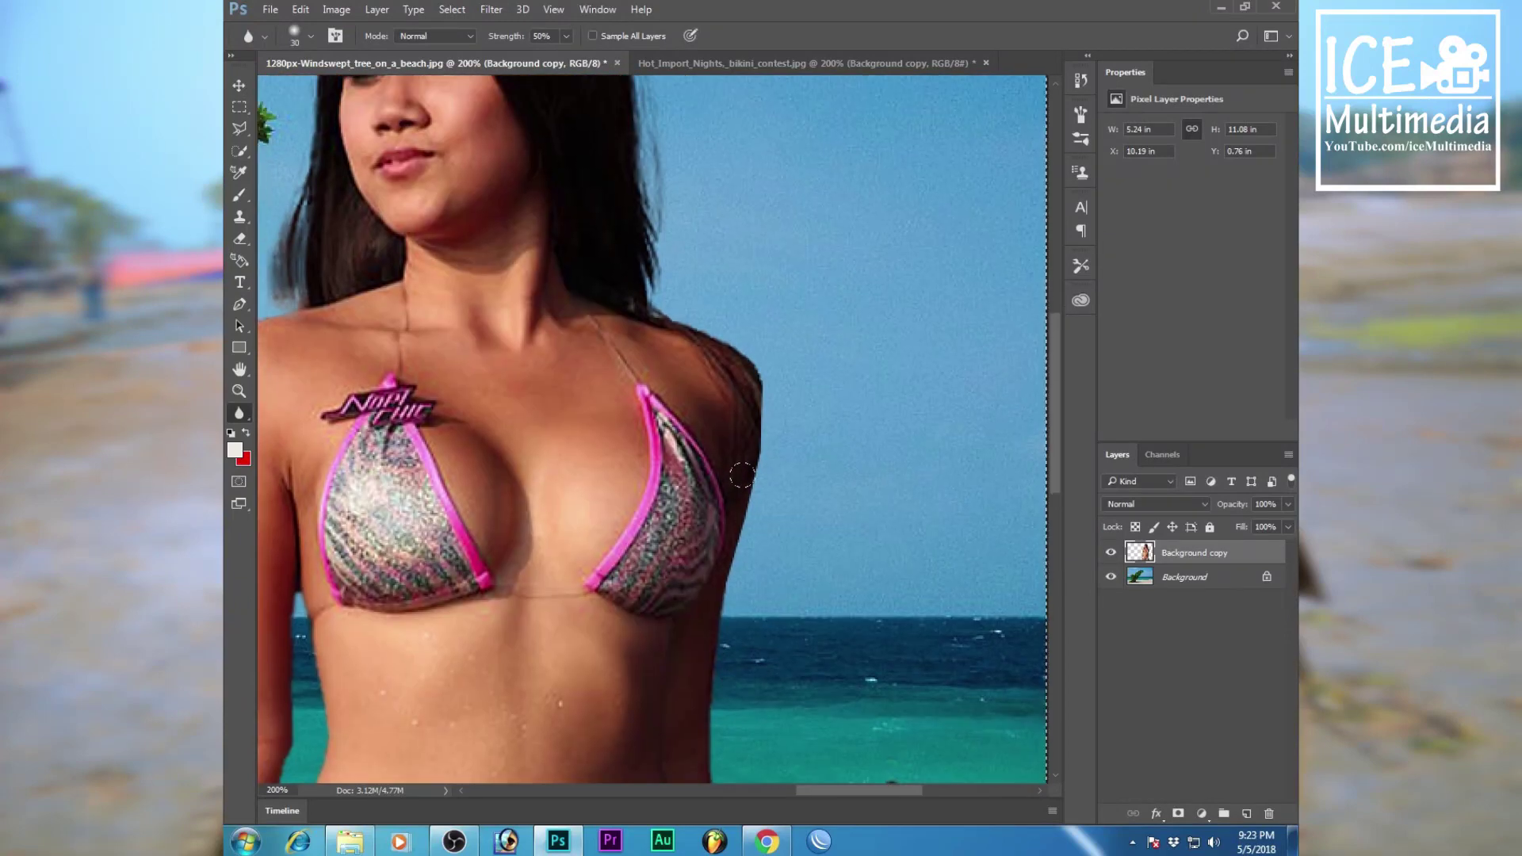
left_click_drag(741, 476, 753, 381)
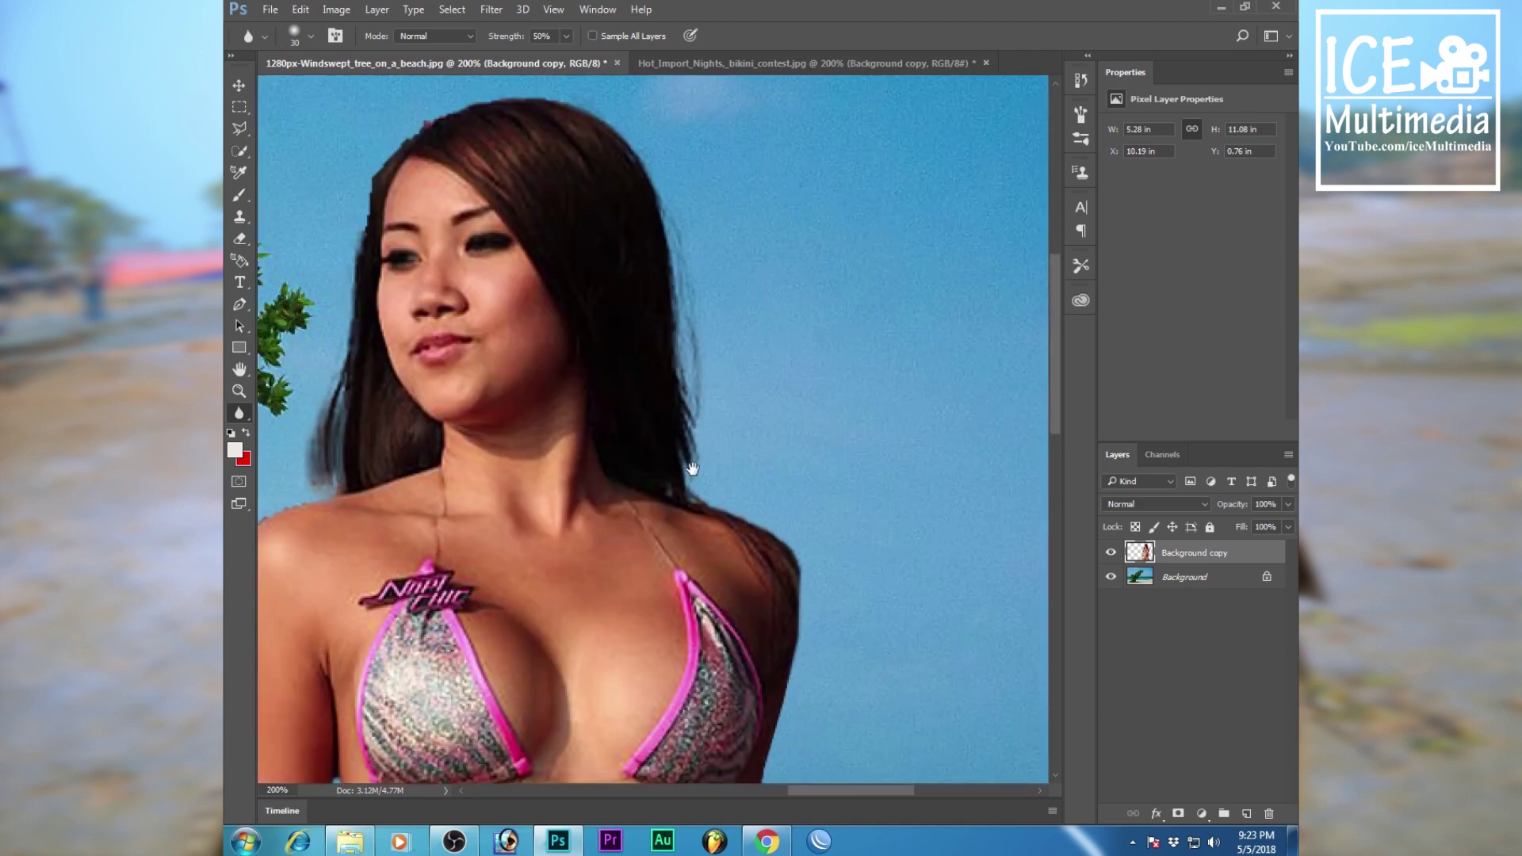
Blur the edge along her hair, then zoom out and select the entire image
left_click_drag(644, 238, 718, 523)
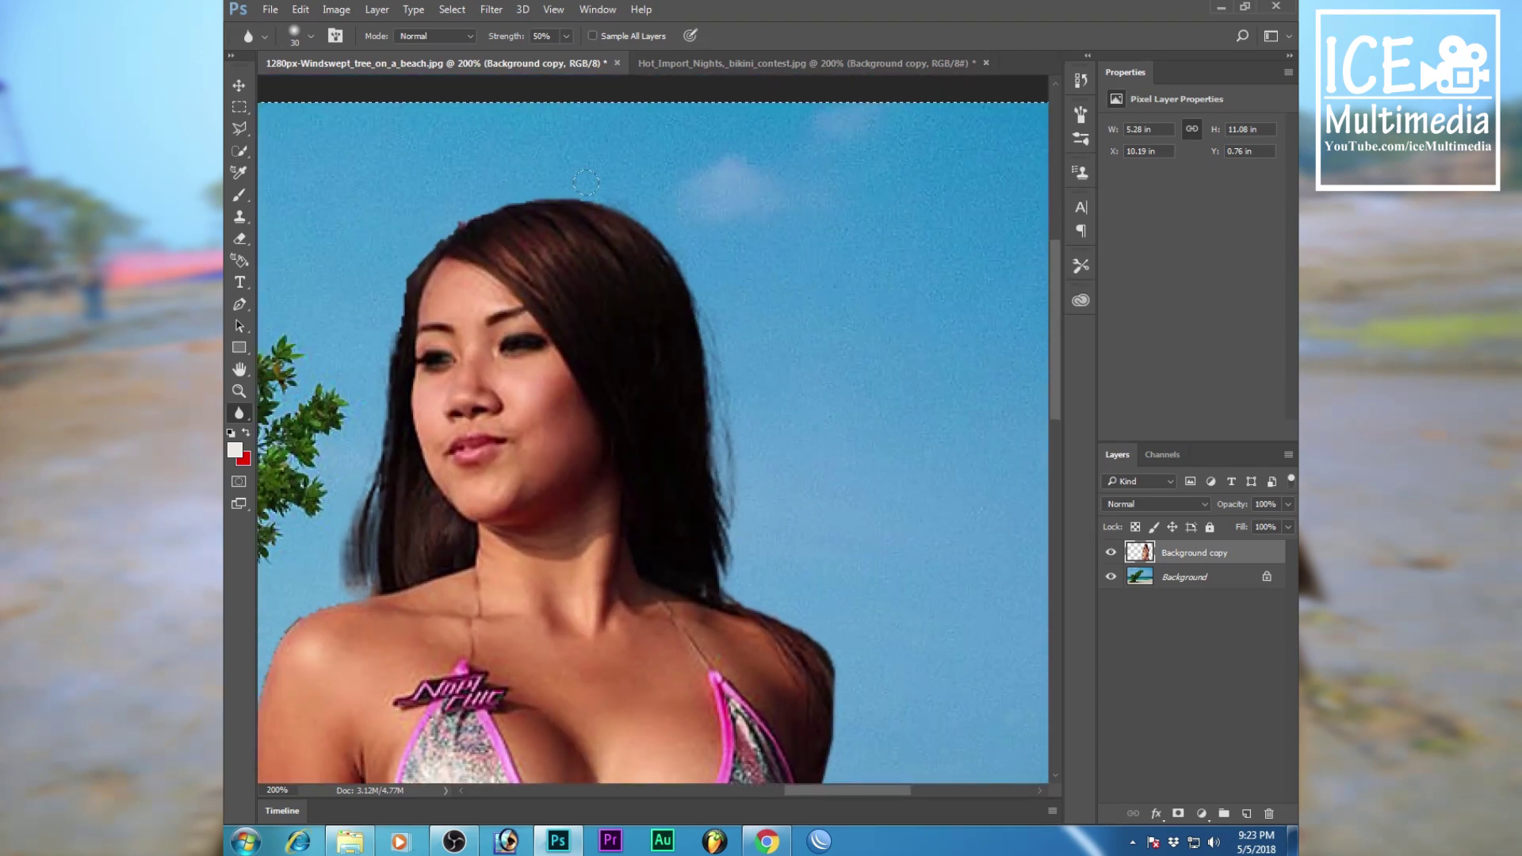
left_click_drag(394, 248, 377, 344)
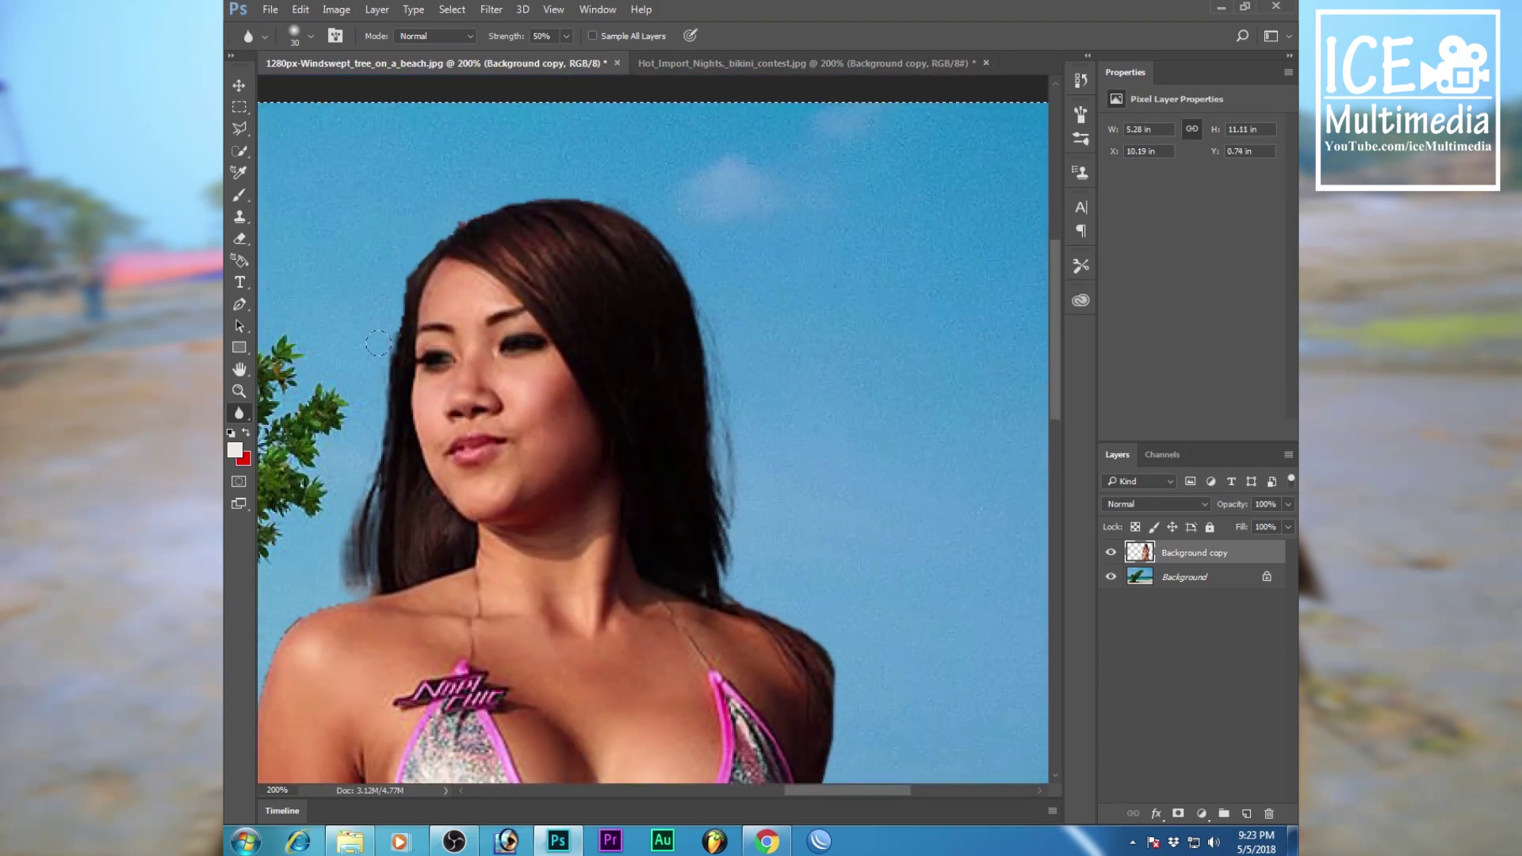
left_click_drag(714, 761, 754, 487)
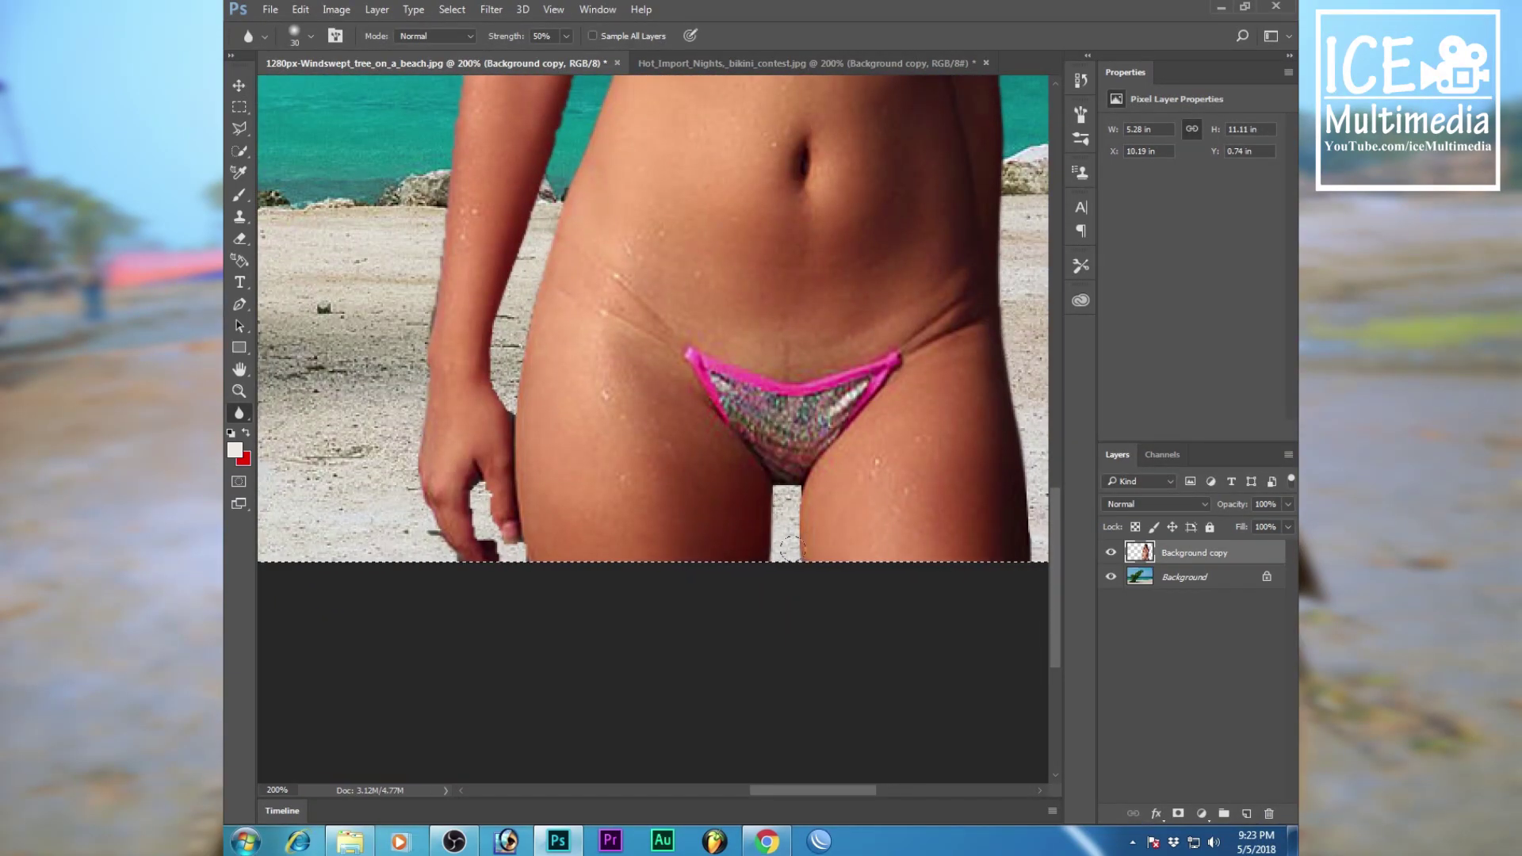
key("ctrl+minus")
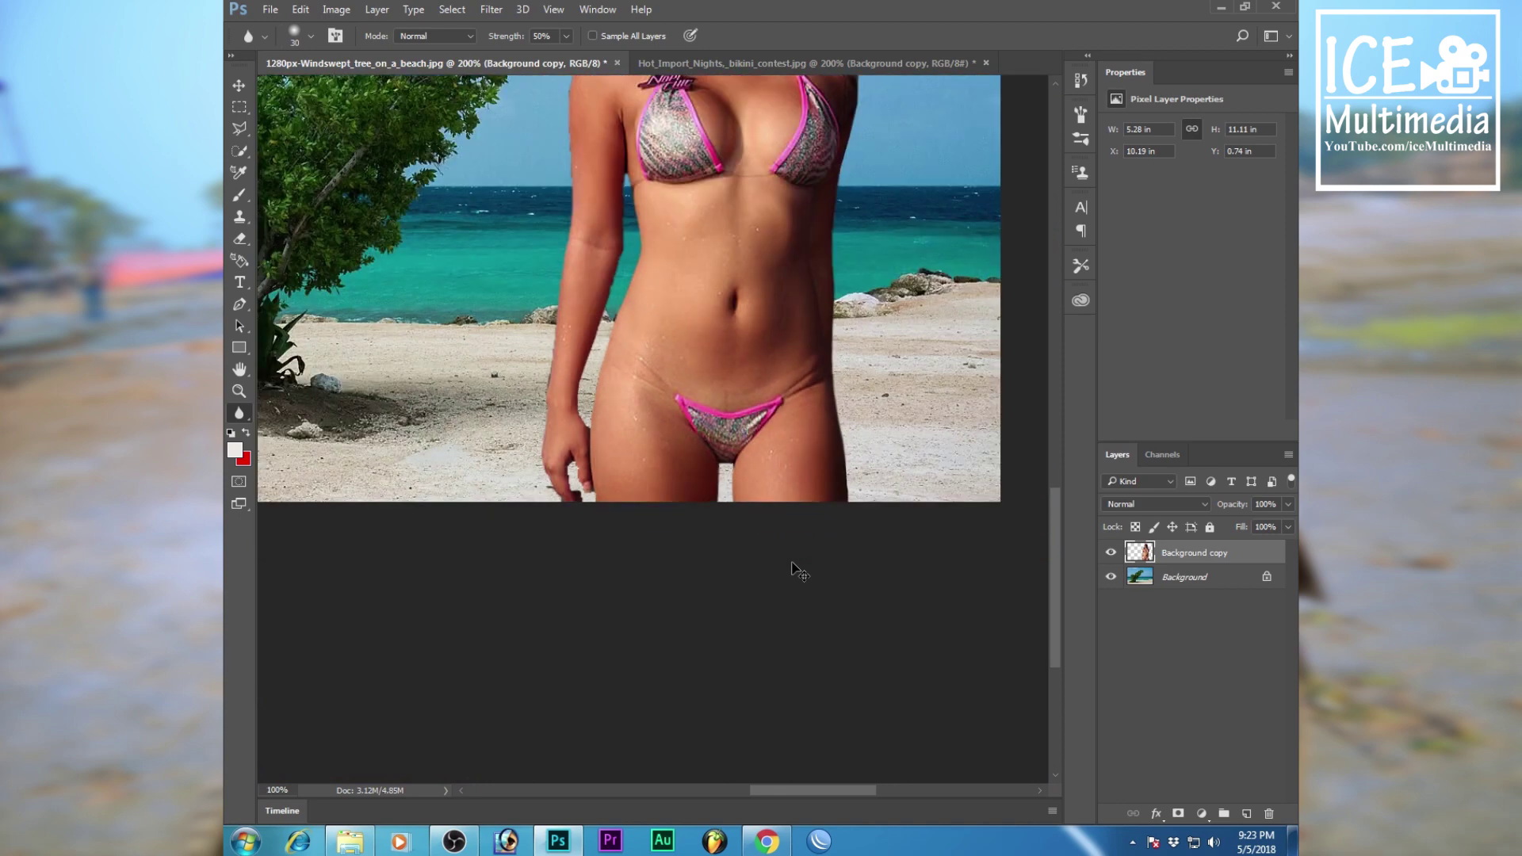
key("ctrl+minus")
key("ctrl+minus")
key("ctrl+a")
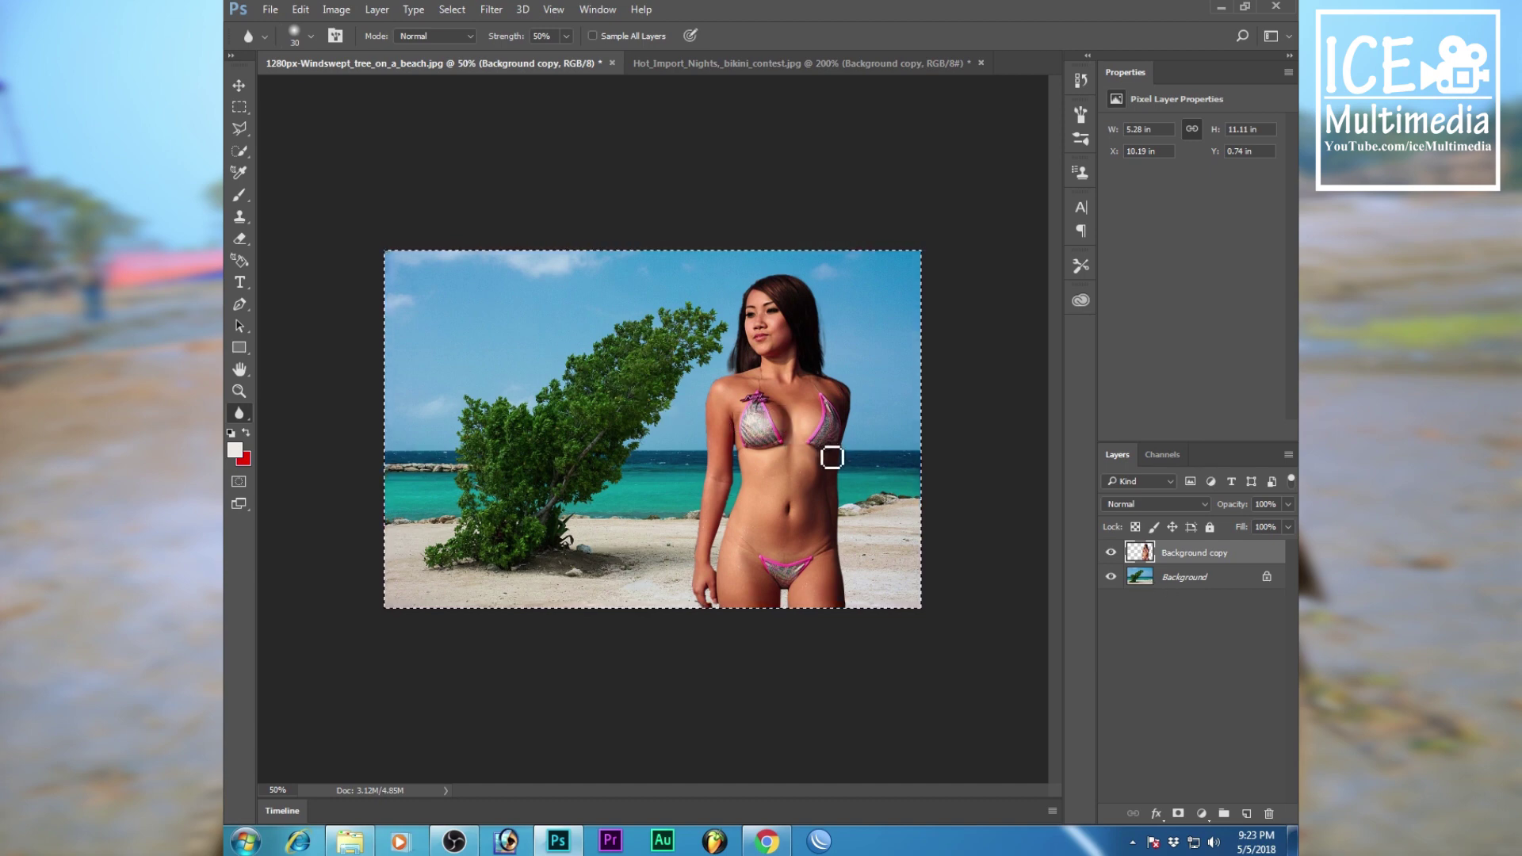
Select the beach Background layer and bring up Filter > Blur > Lens Blur
left_click(1165, 579)
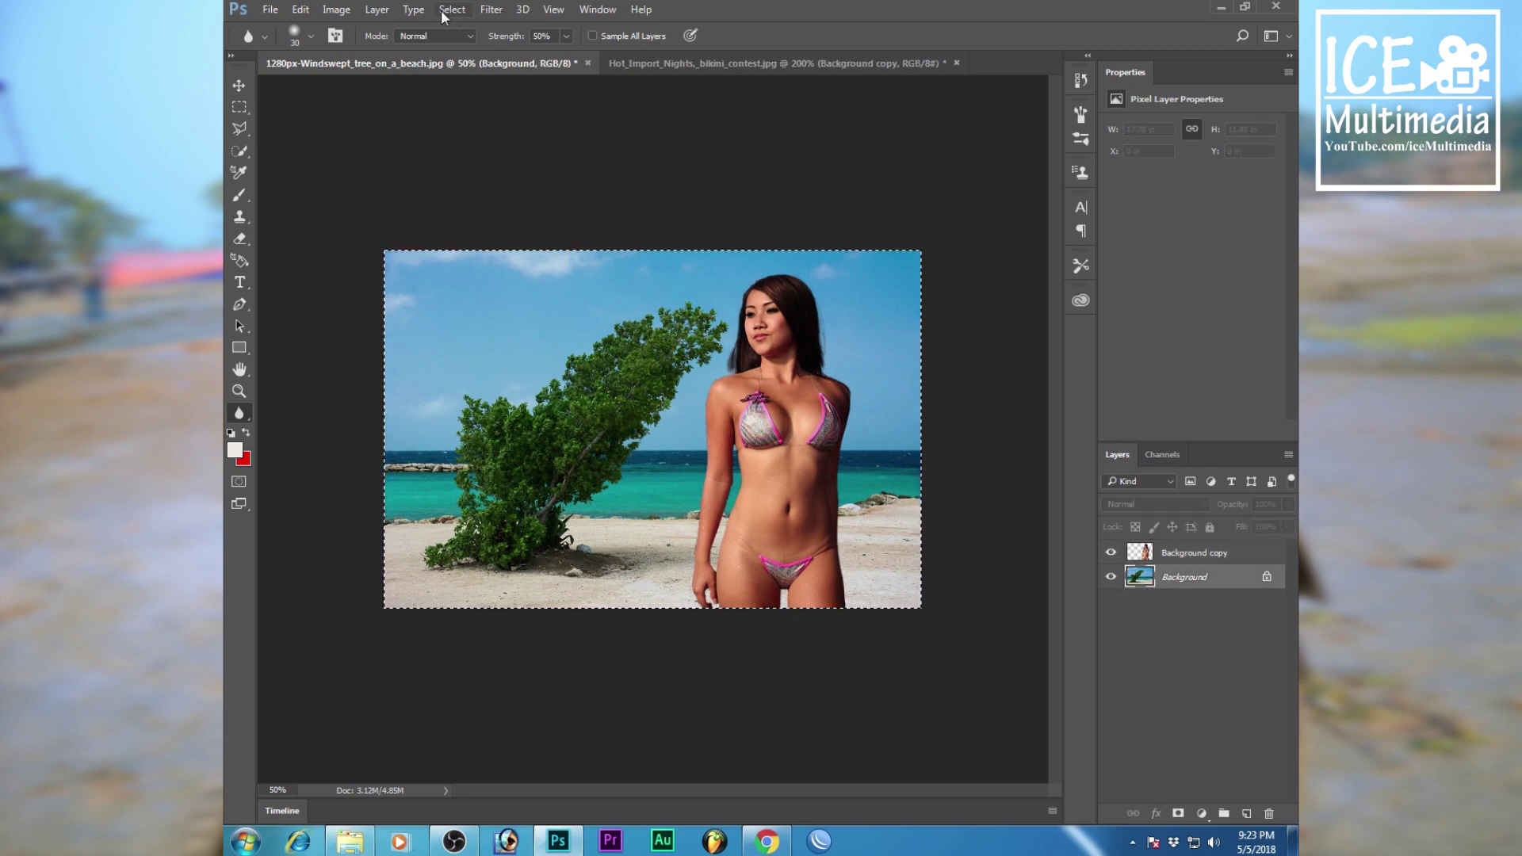
left_click(492, 10)
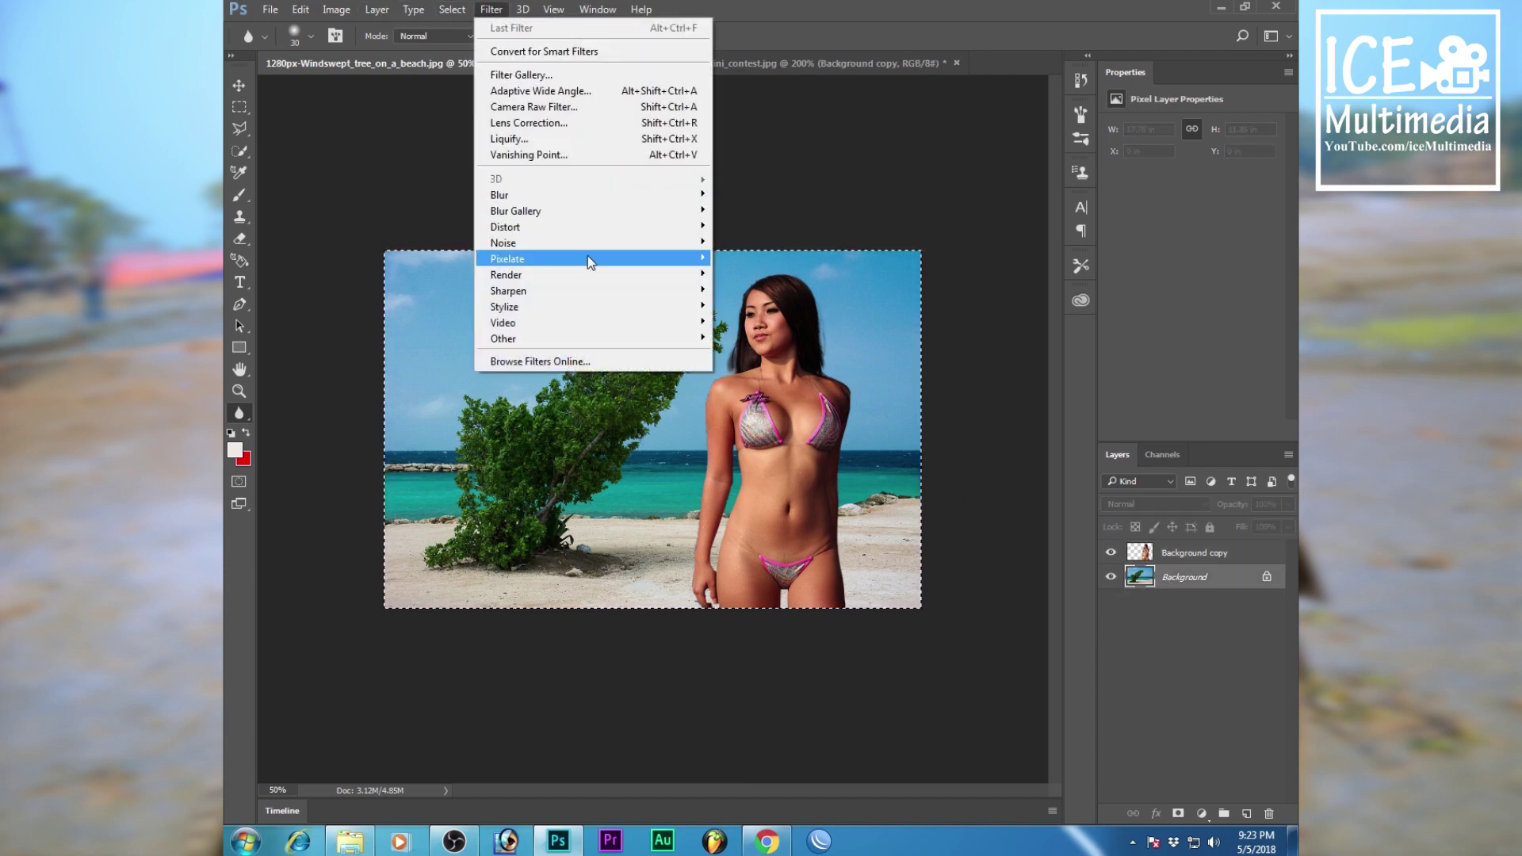
mouse_move(501, 195)
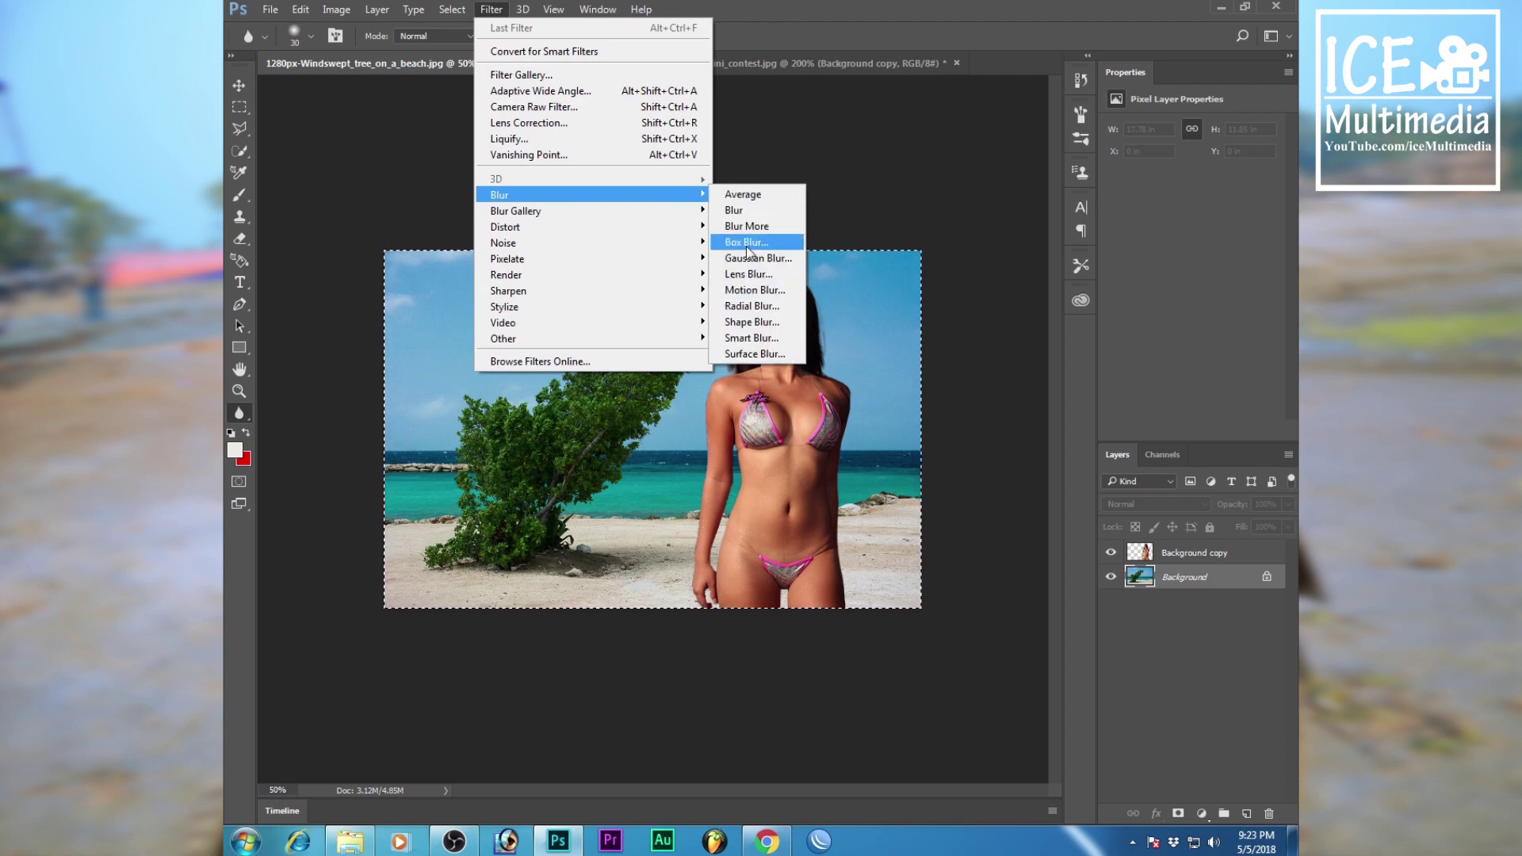
left_click(753, 274)
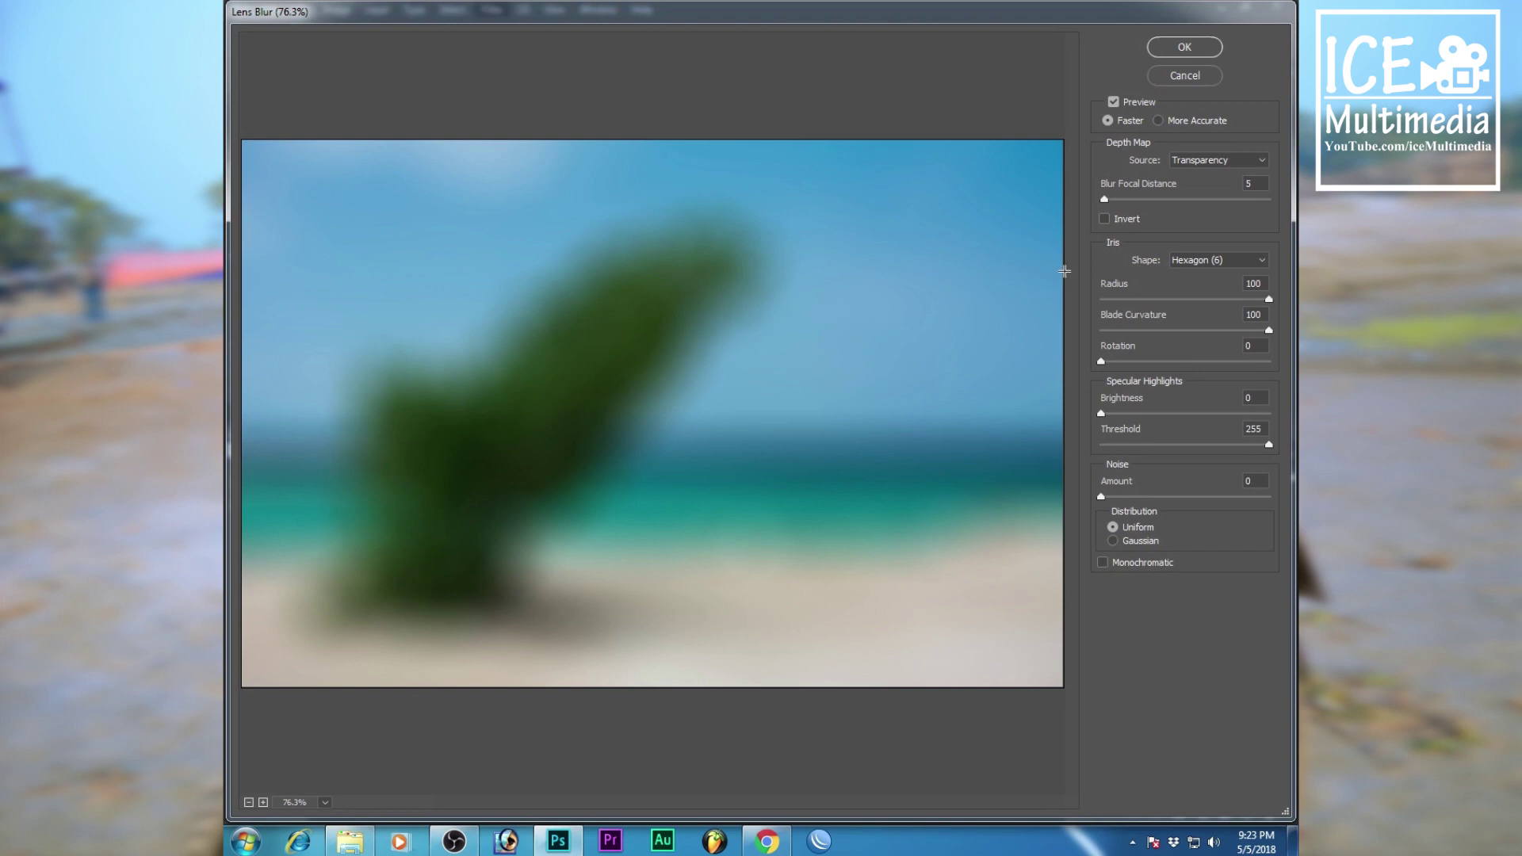
Apply Lens Blur with Radius 50, Blade Curvature 50 and Blur Focal Distance 46
left_click(1256, 283)
type("50")
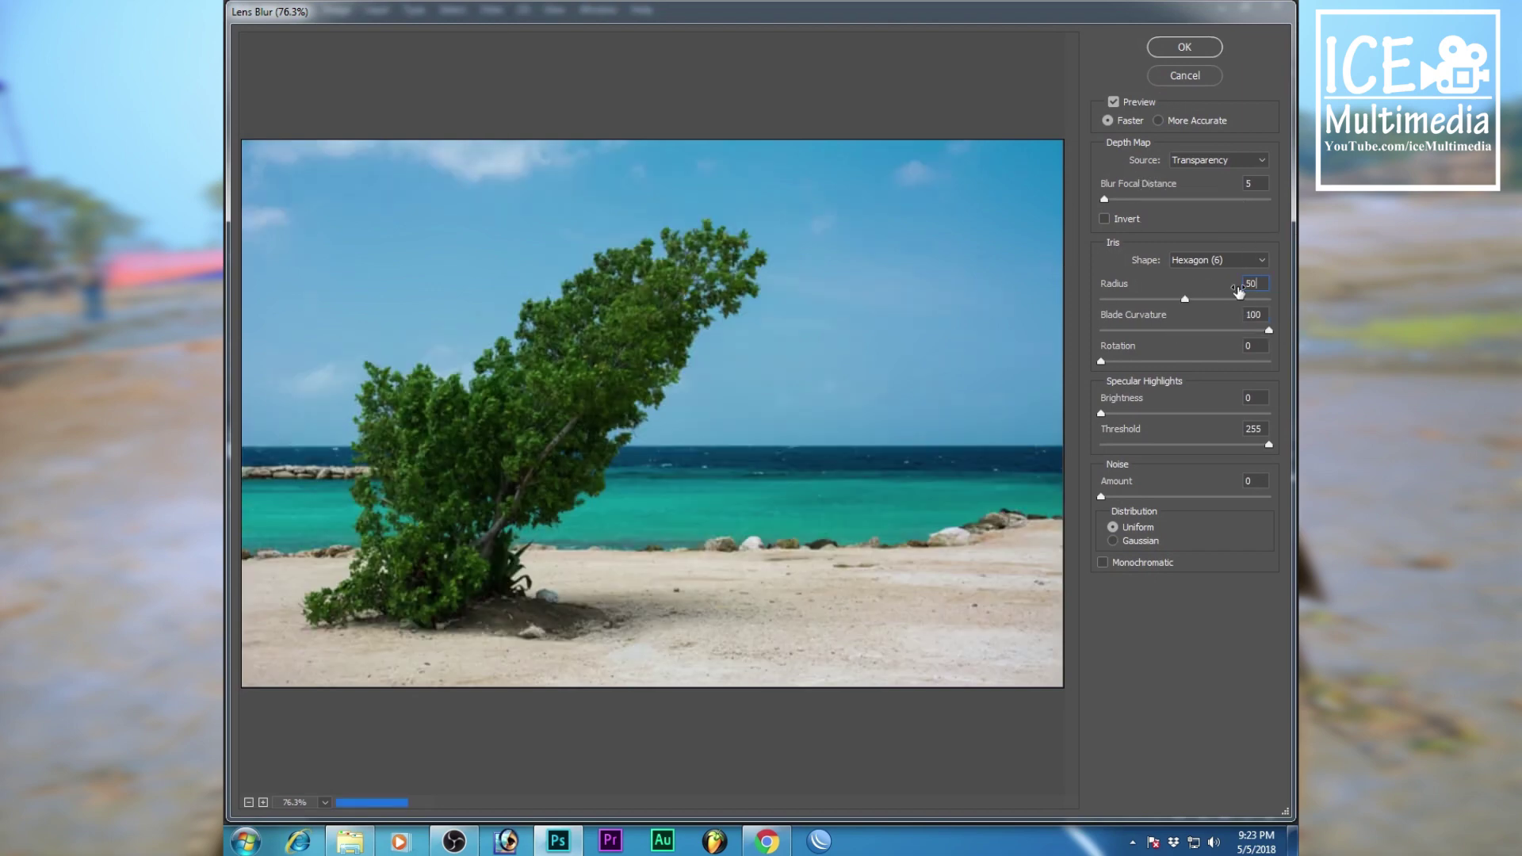
left_click(1245, 315)
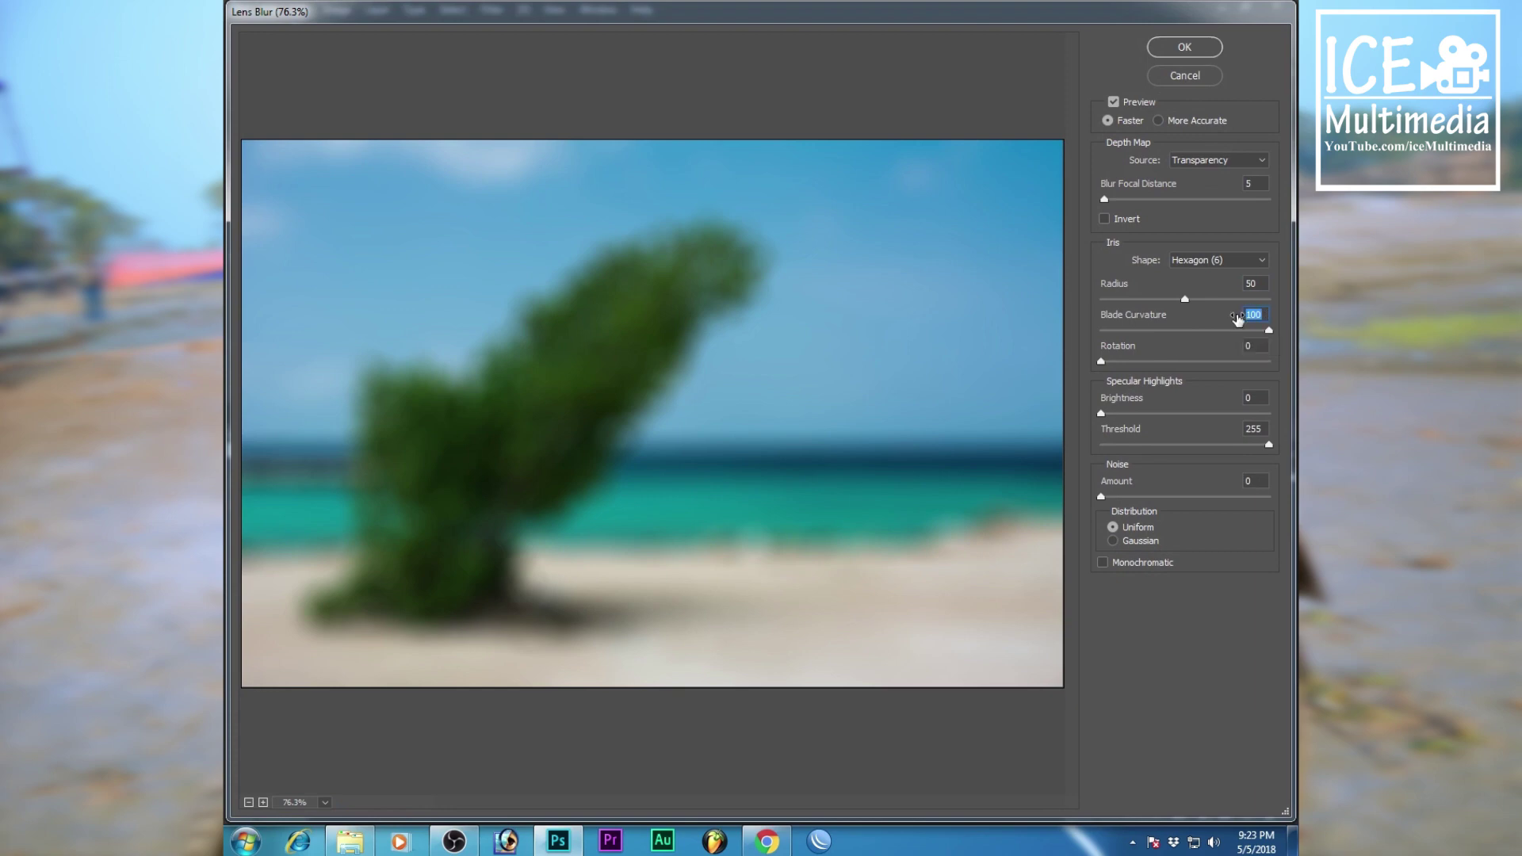
type("50")
left_click_drag(1104, 199, 1130, 199)
left_click(1203, 50)
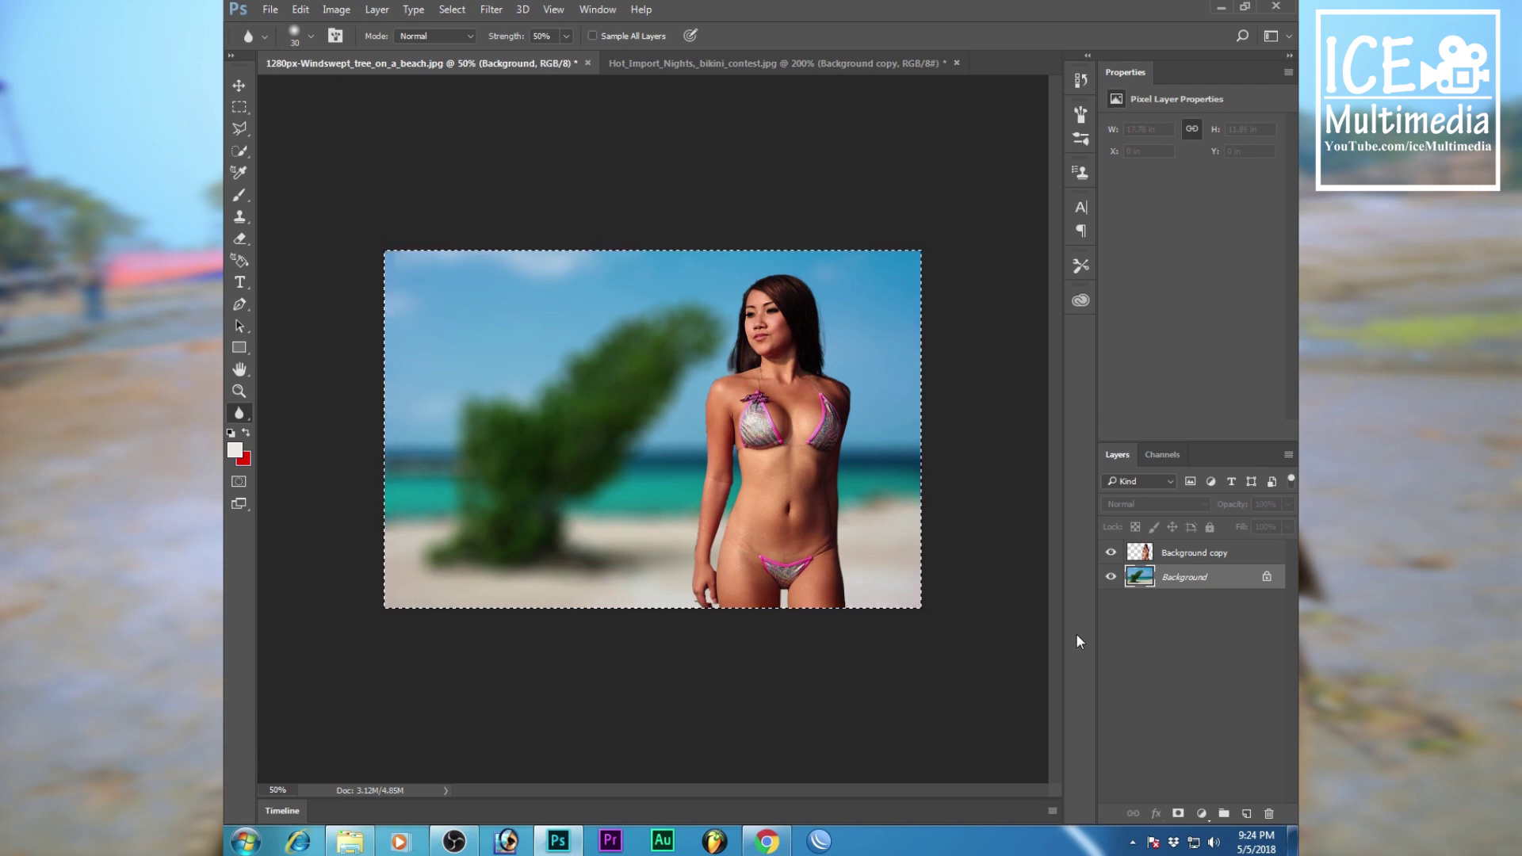
Undo the lens blur with Ctrl+Z, then glance at the File menu without saving
key("ctrl+z")
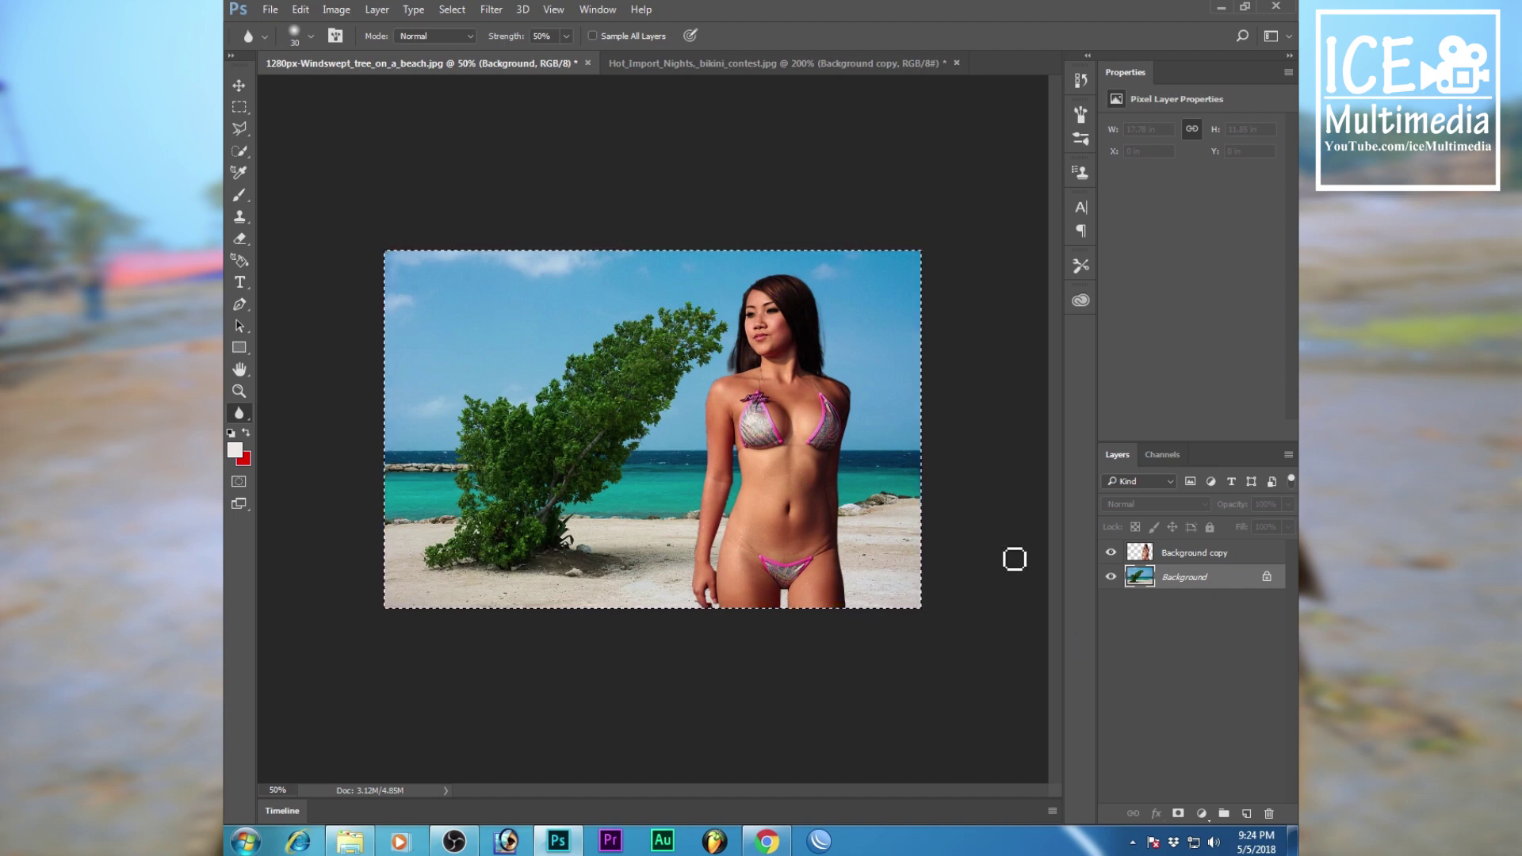
left_click(269, 9)
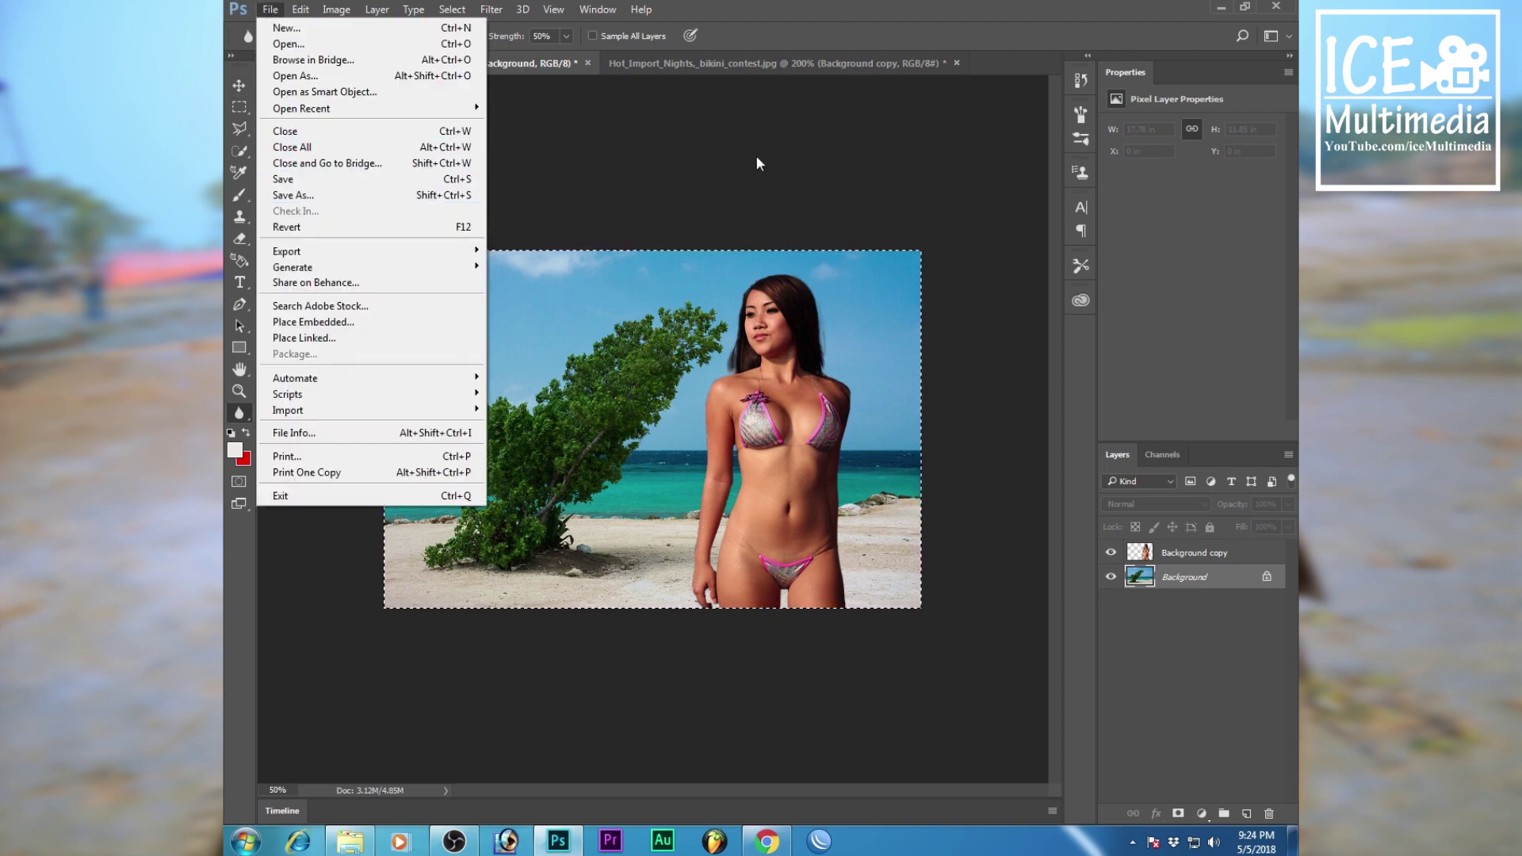
left_click(793, 126)
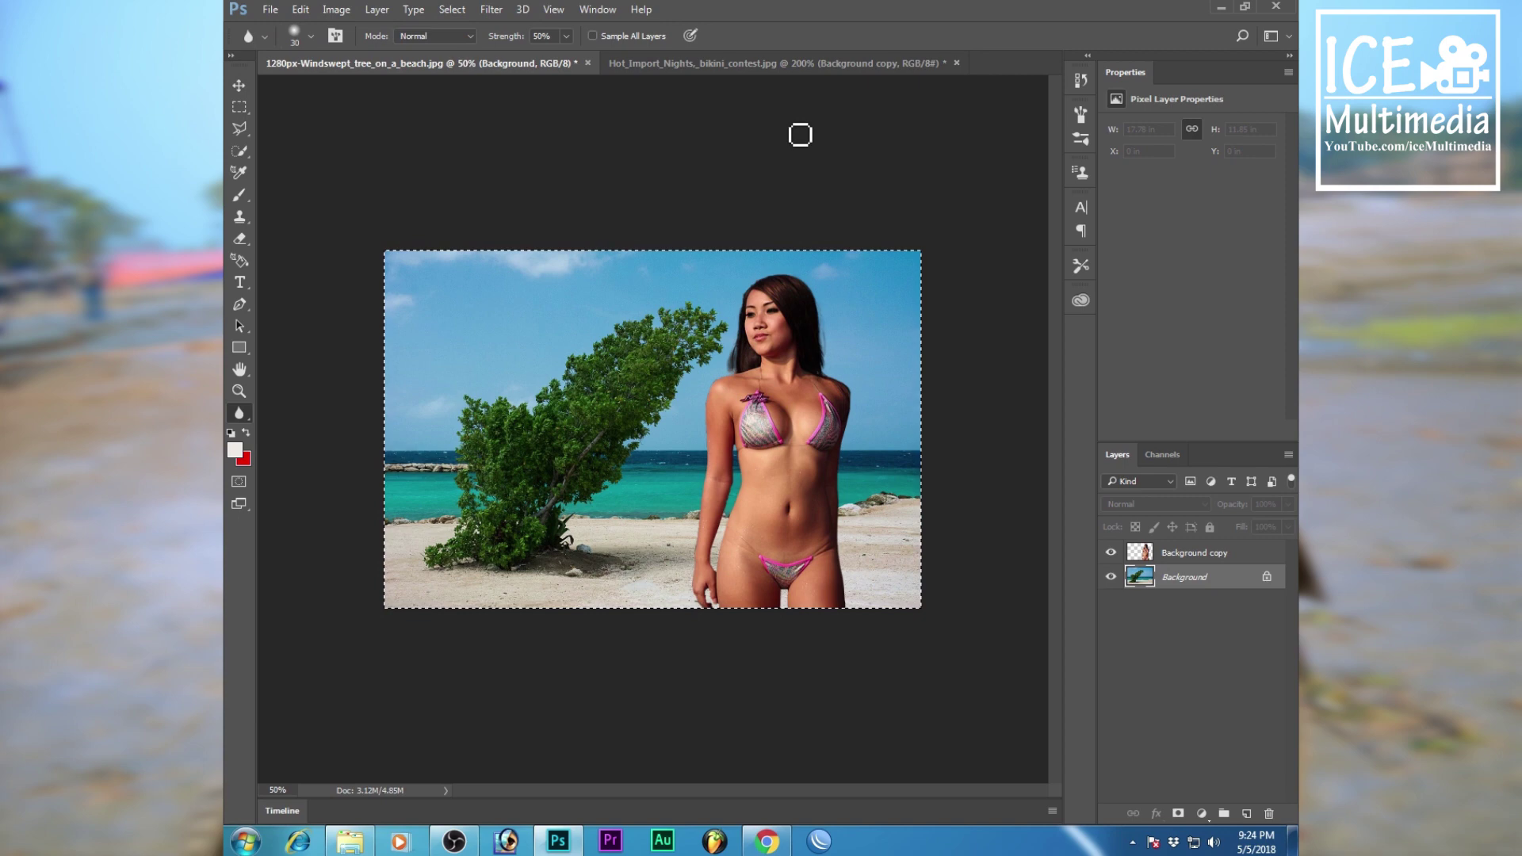